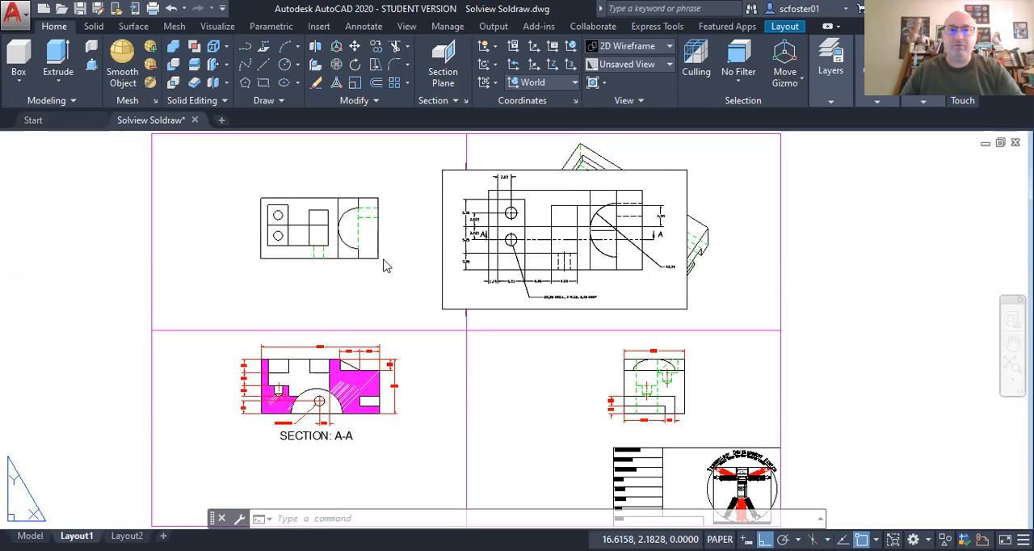
Step: Activate the top-view viewport and define a three-point UCS with its origin at the part's lower-left corner, X along the lower edge and Y along the left edge
scroll(250, 192, "up", 2)
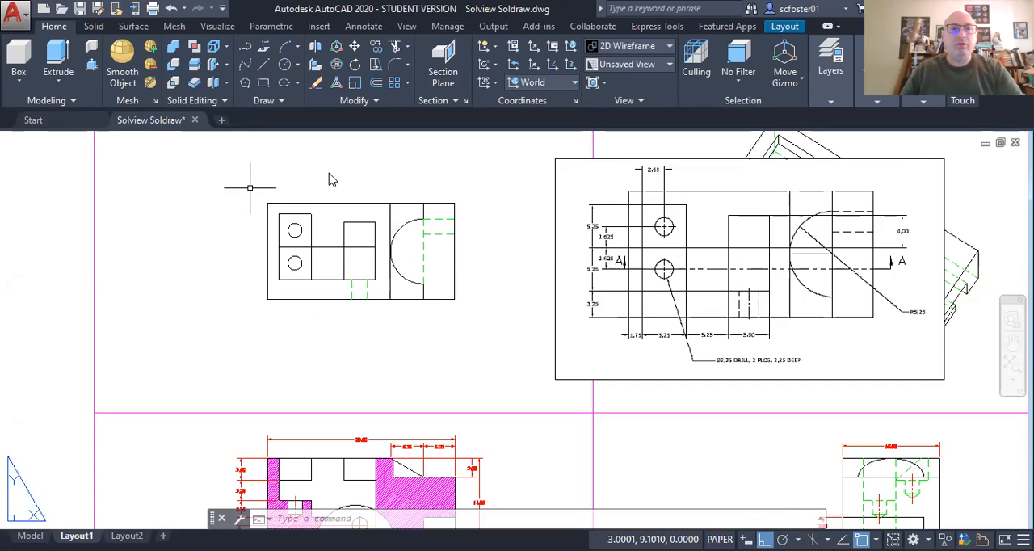
double_click(250, 187)
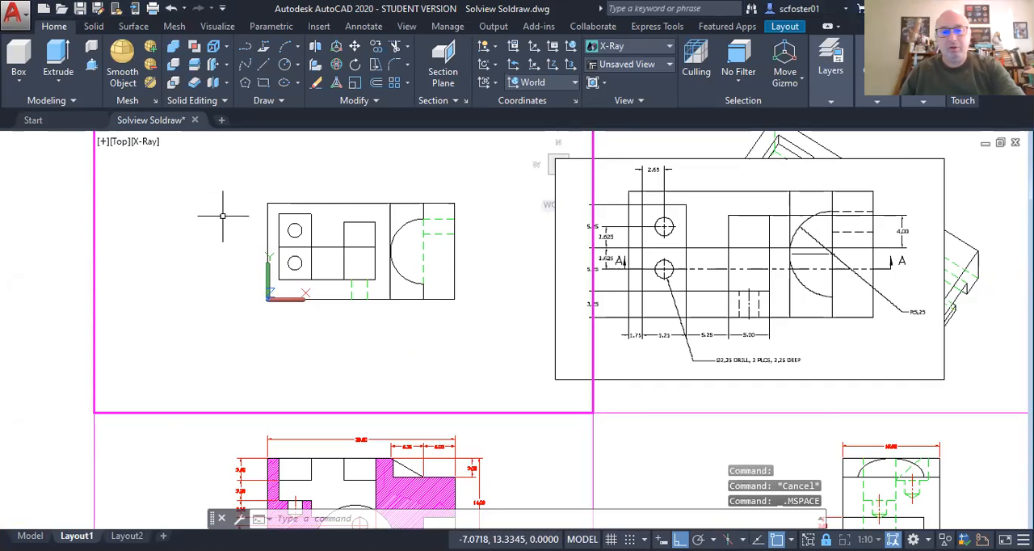
type("ucs")
key("Return")
type("3")
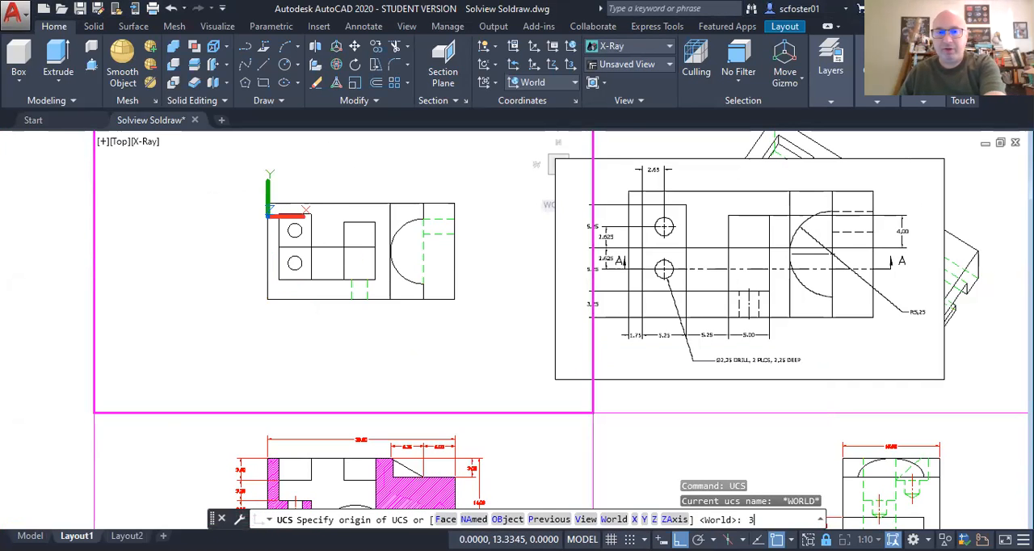
key("Return")
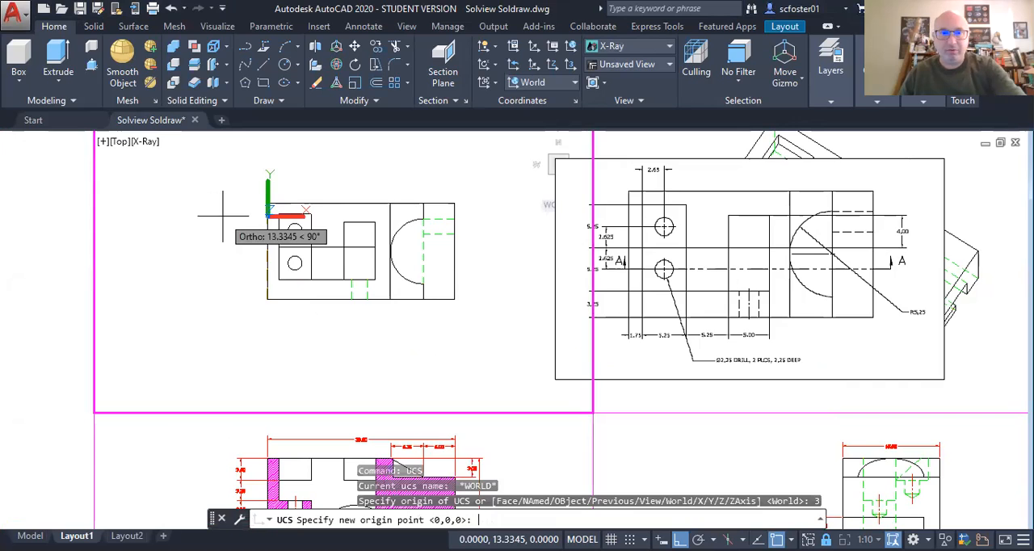
left_click(266, 299)
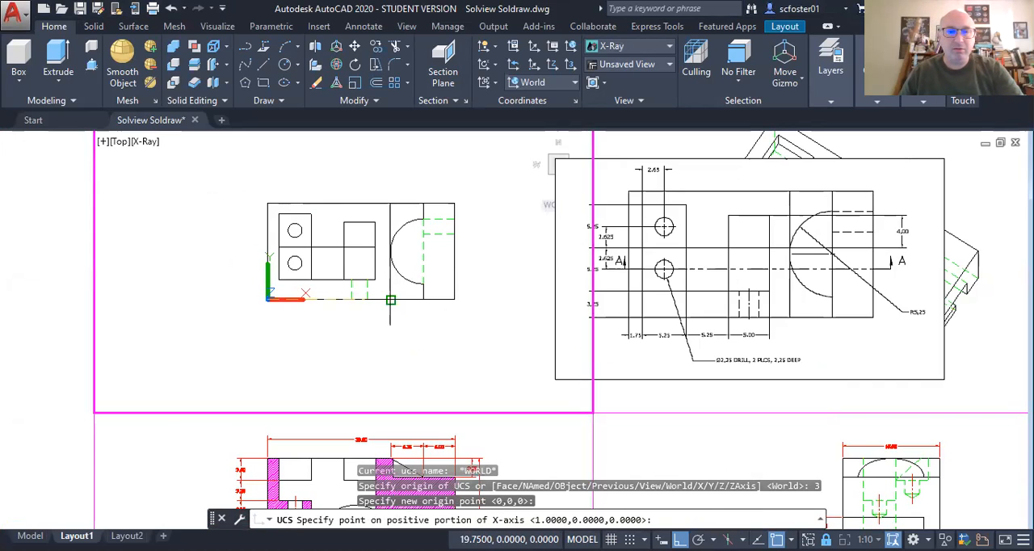
left_click(390, 299)
left_click(260, 203)
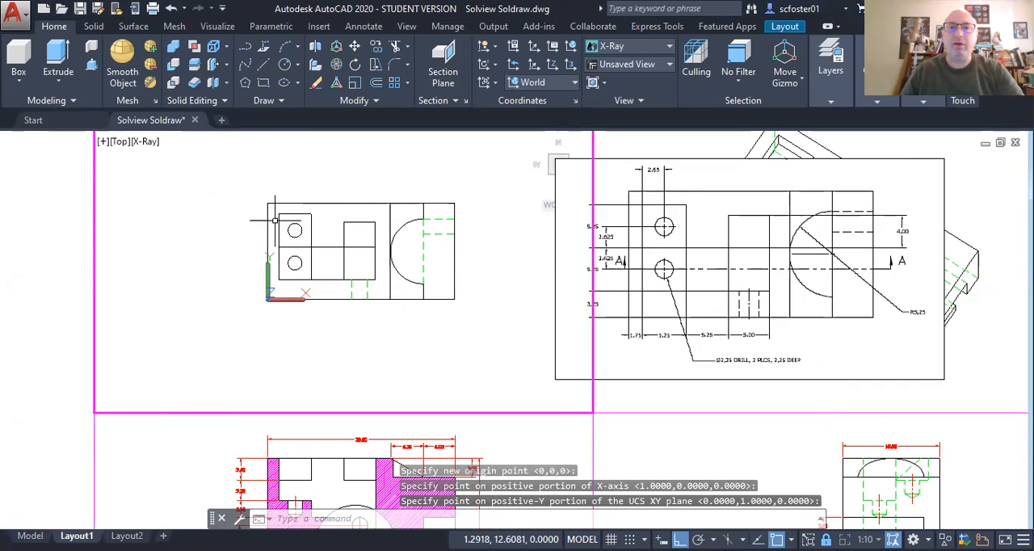
Step: Set the top viewport's visual style to 2D Wireframe and make top-DIM the current layer
left_click(145, 142)
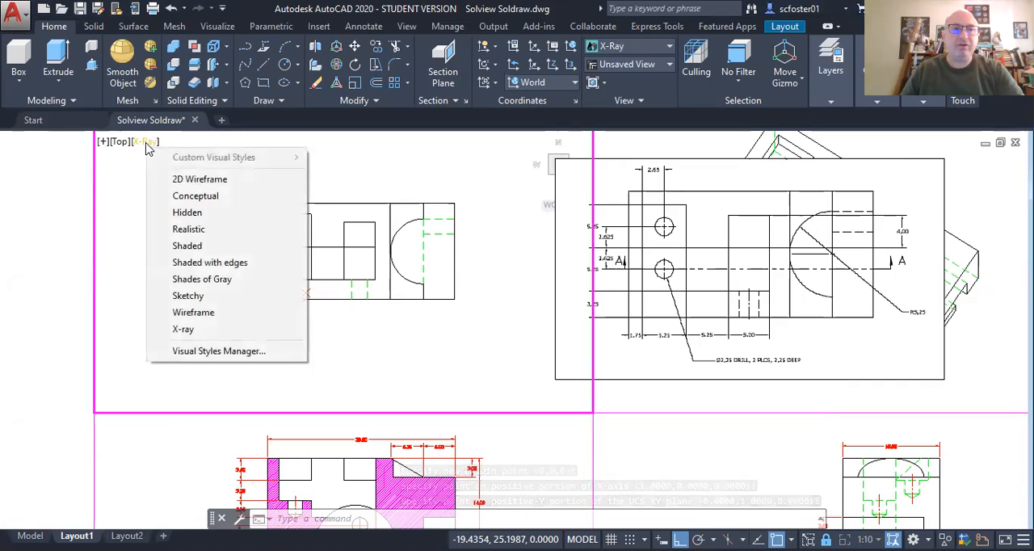
left_click(180, 178)
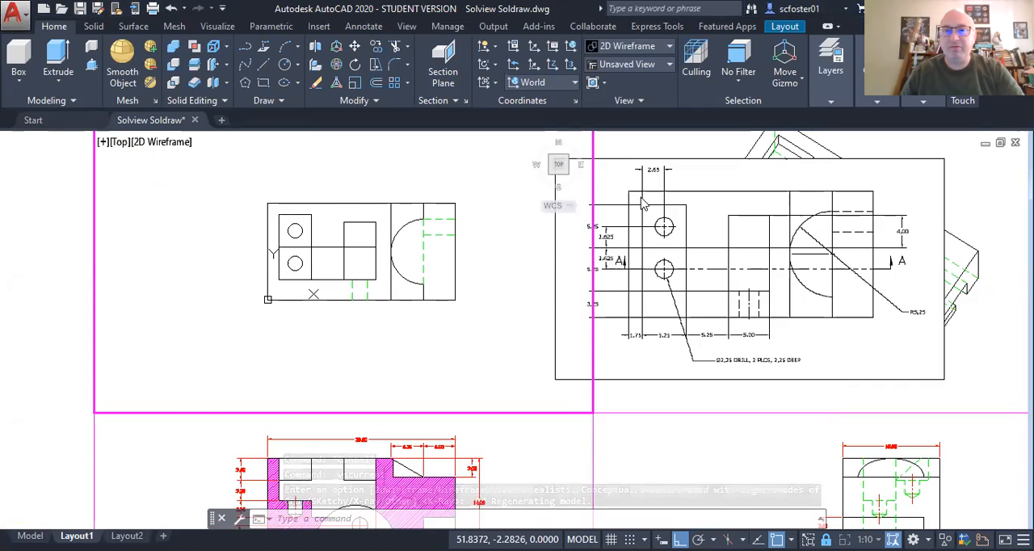
left_click(828, 72)
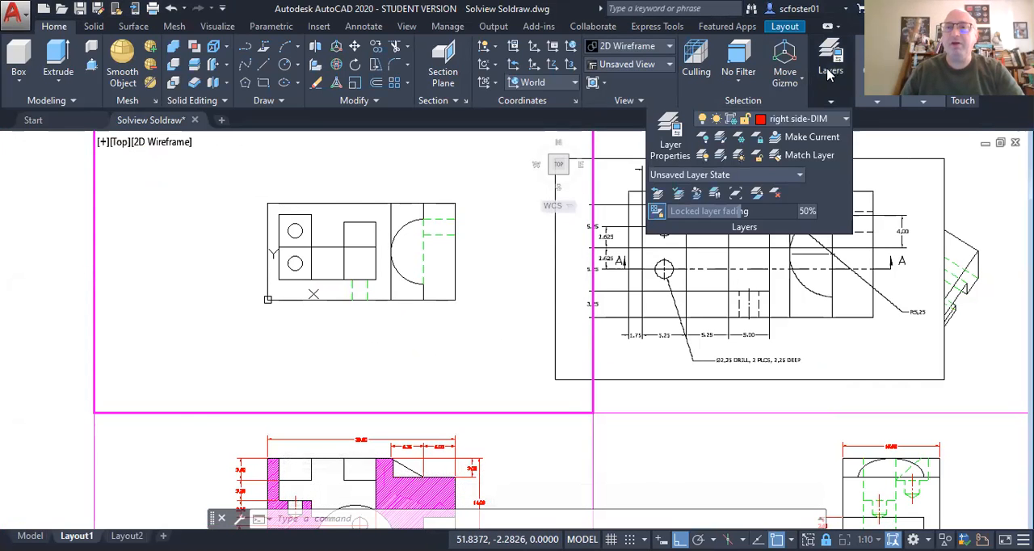
left_click(800, 120)
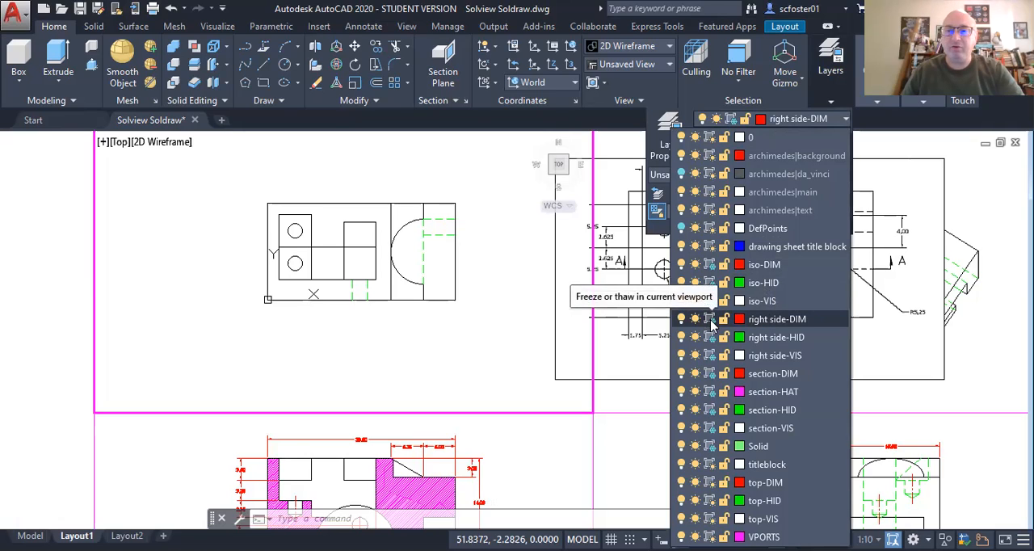
left_click(764, 482)
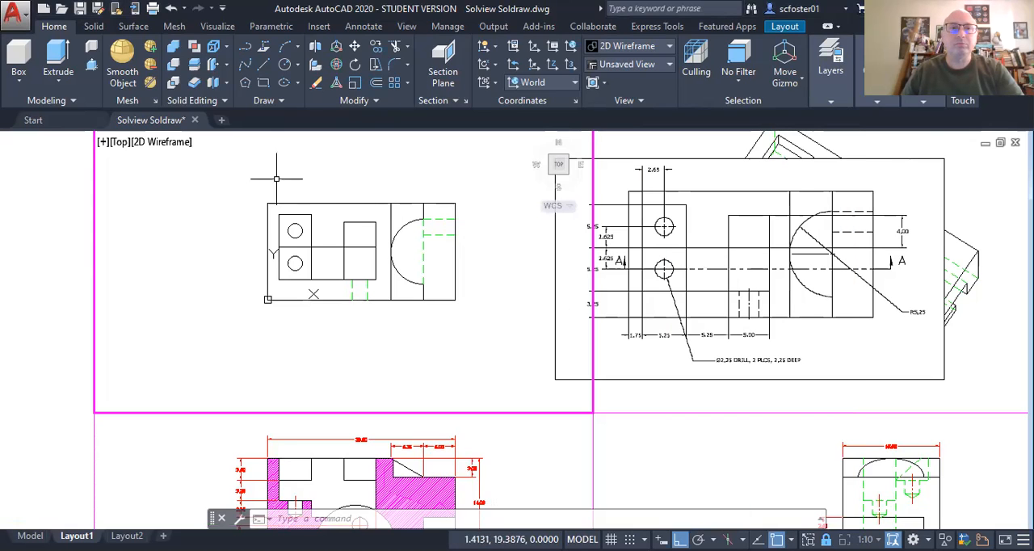
Step: Add a vertical linear dimension left of the top view from the part's lower-left corner to the pocket's lower-left corner
scroll(247, 206, "up", 2)
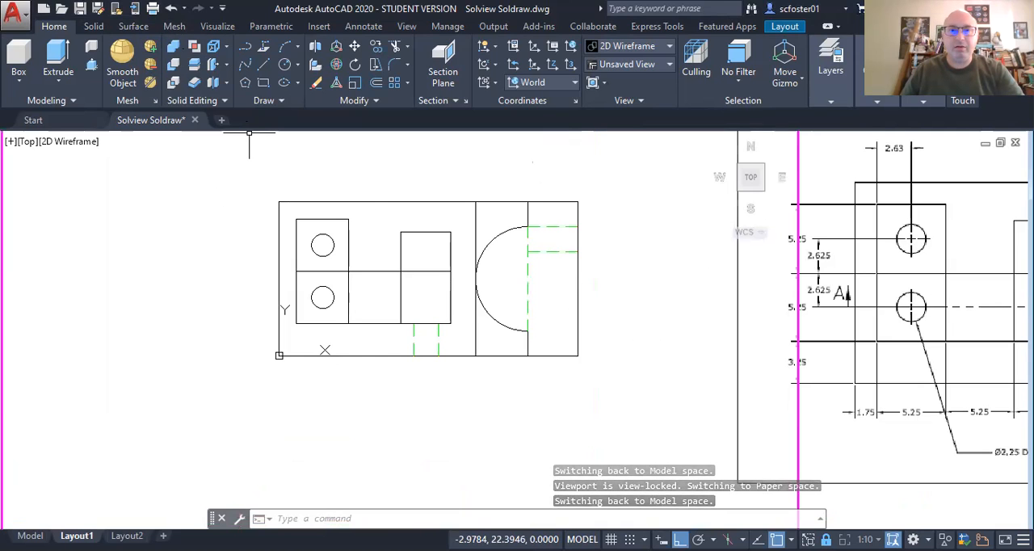
left_click(364, 26)
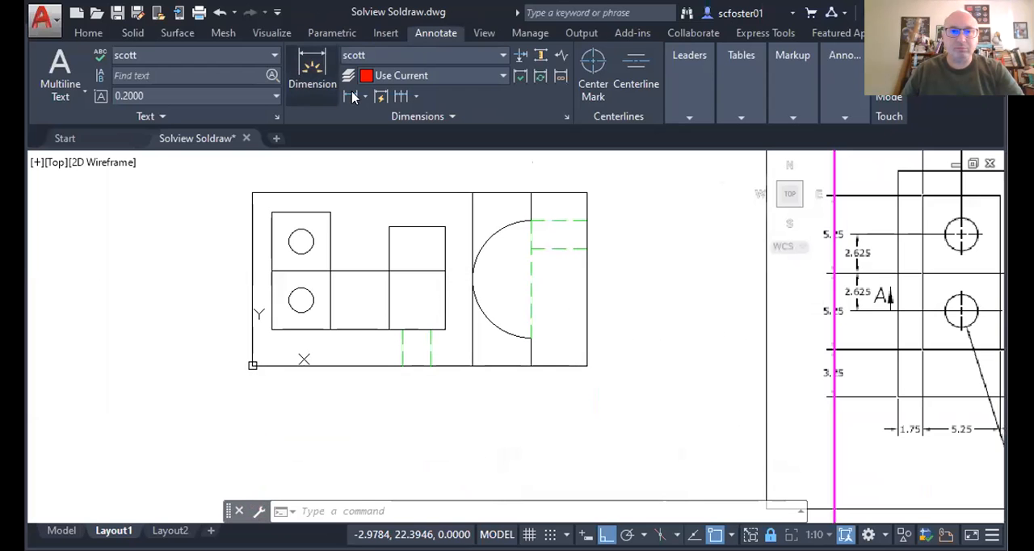
left_click(351, 97)
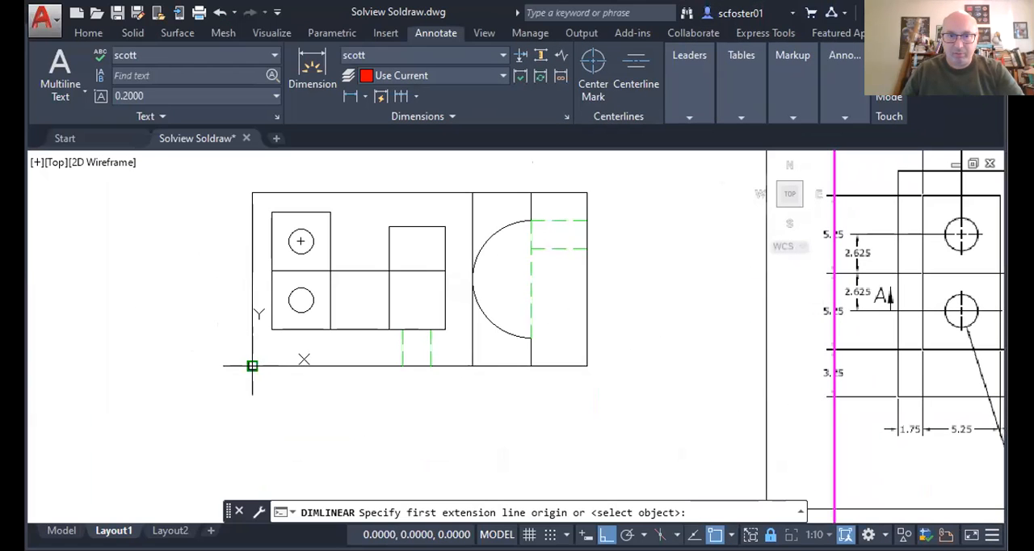
left_click(253, 366)
left_click(272, 329)
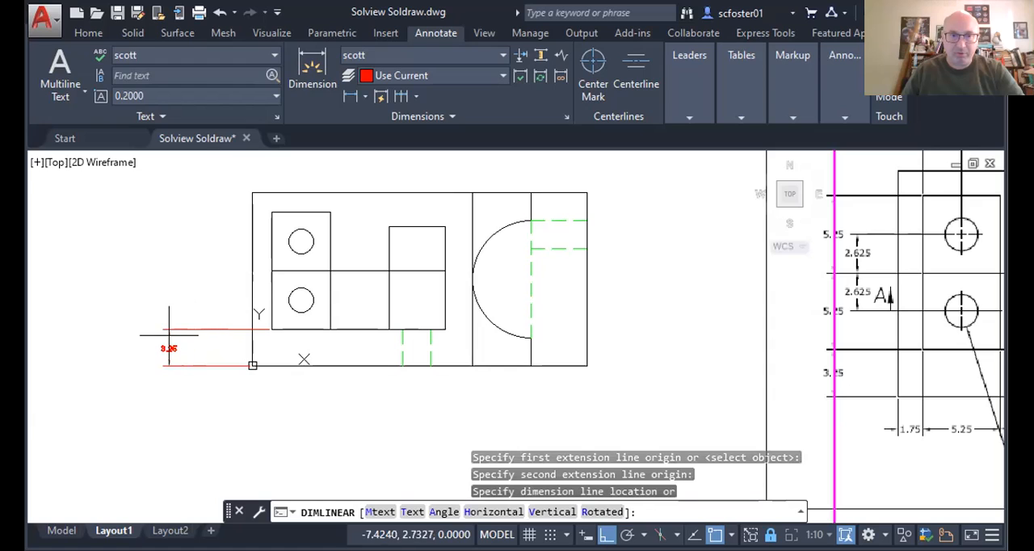
left_click(169, 334)
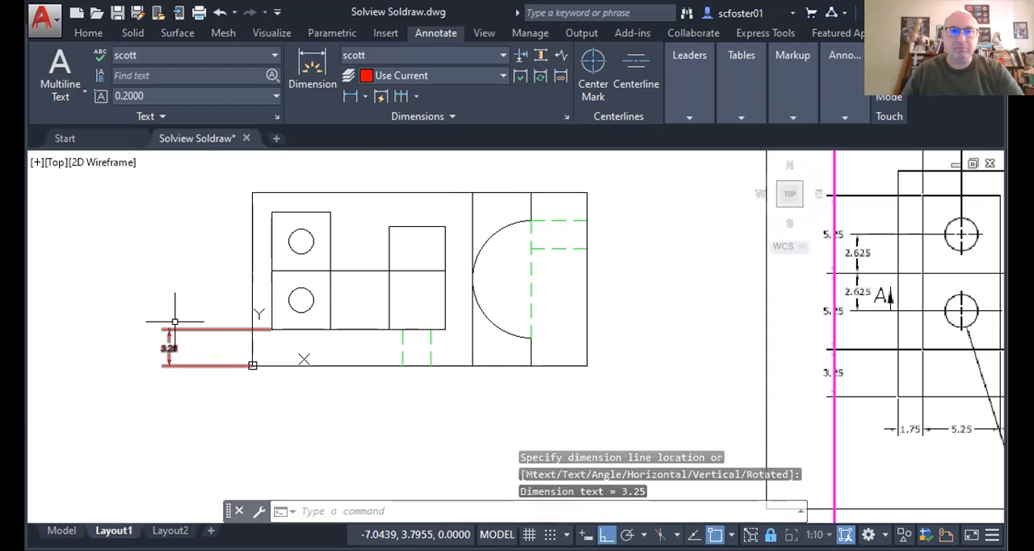
Step: Continue the vertical dimension chain upward to the pocket's middle line and its upper-left corner
left_click(402, 97)
left_click(271, 272)
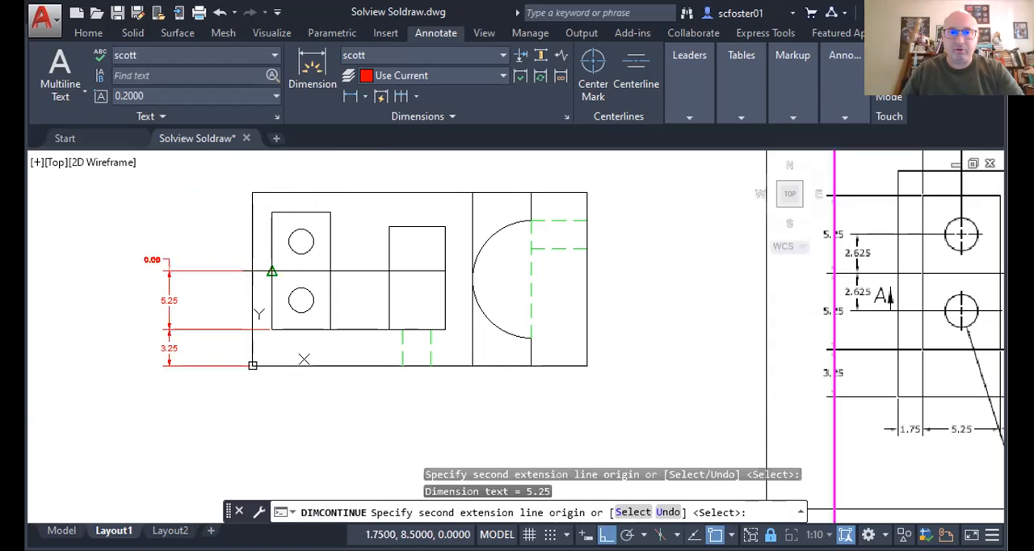
left_click(271, 212)
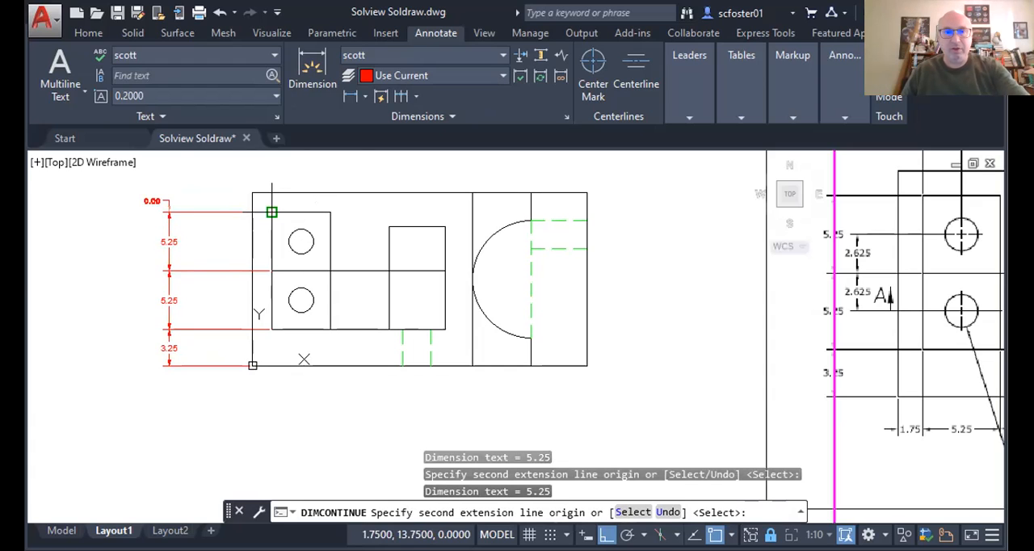
key("Escape")
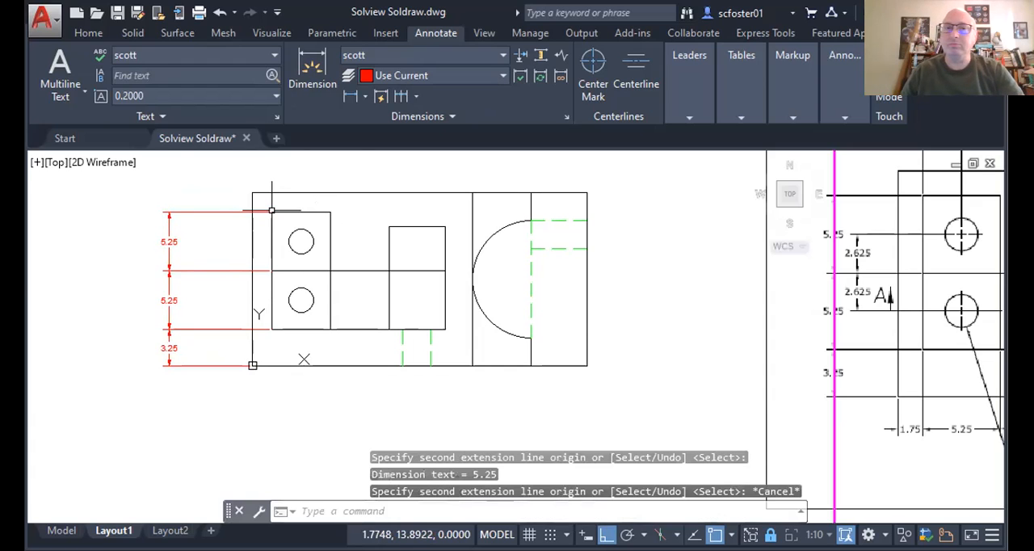
Step: Add a horizontal linear dimension above the top view from the pocket's left edge to the centre of the upper hole
scroll(272, 211, "up", 2)
scroll(272, 212, "down", 2)
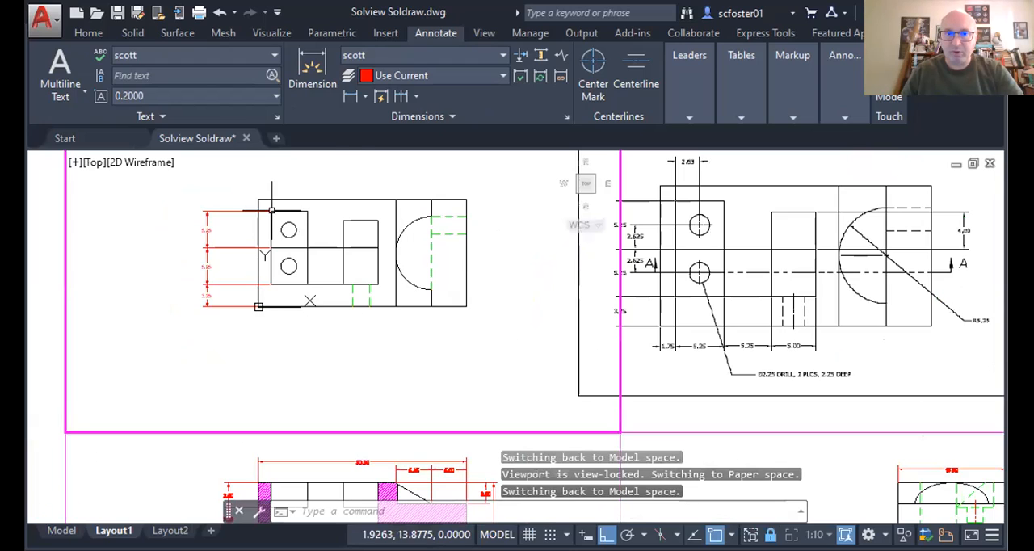
left_click(350, 96)
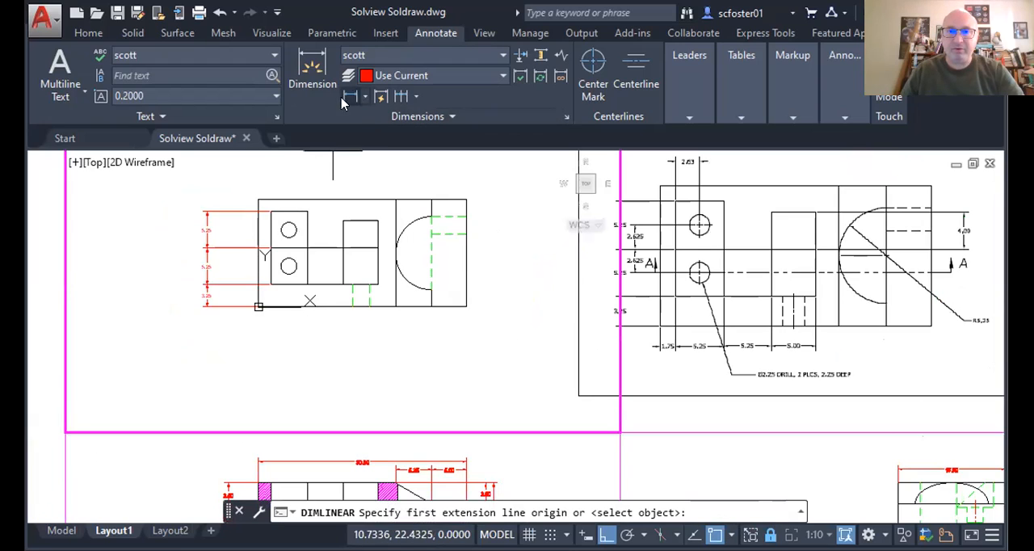
left_click(259, 199)
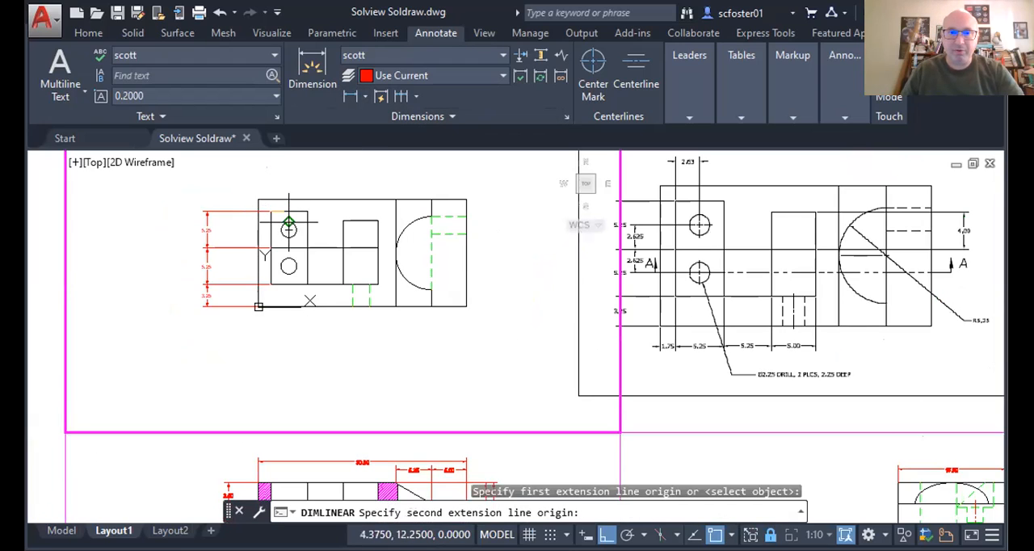
left_click(289, 222)
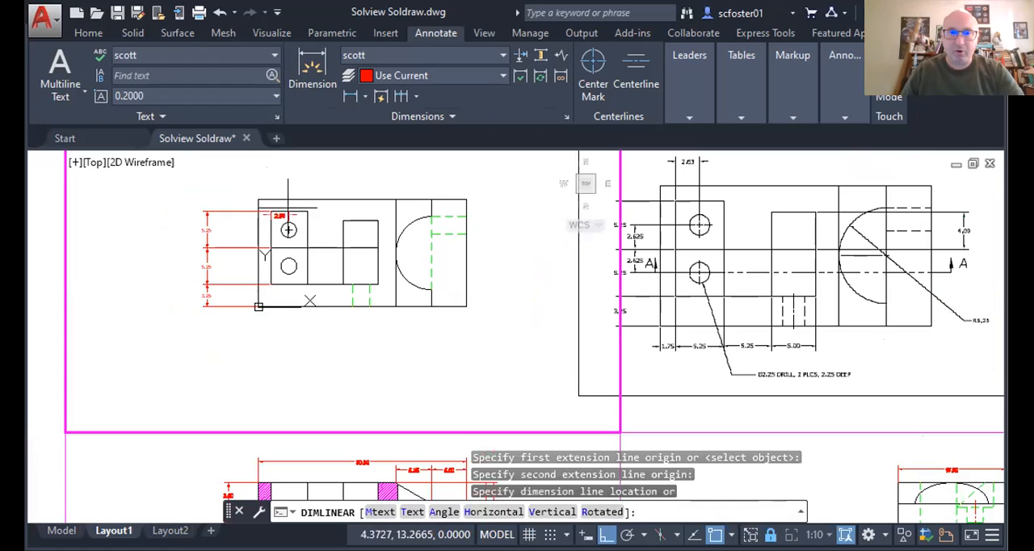
left_click(279, 167)
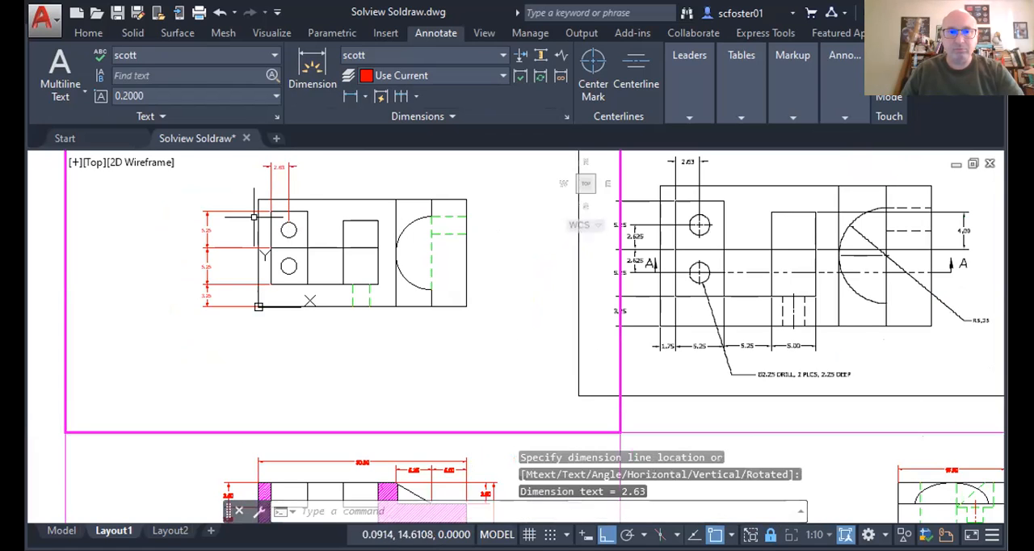
Step: Add a horizontal linear dimension below the top view from the part's lower-left corner to the pocket's lower-left corner
right_click(261, 307)
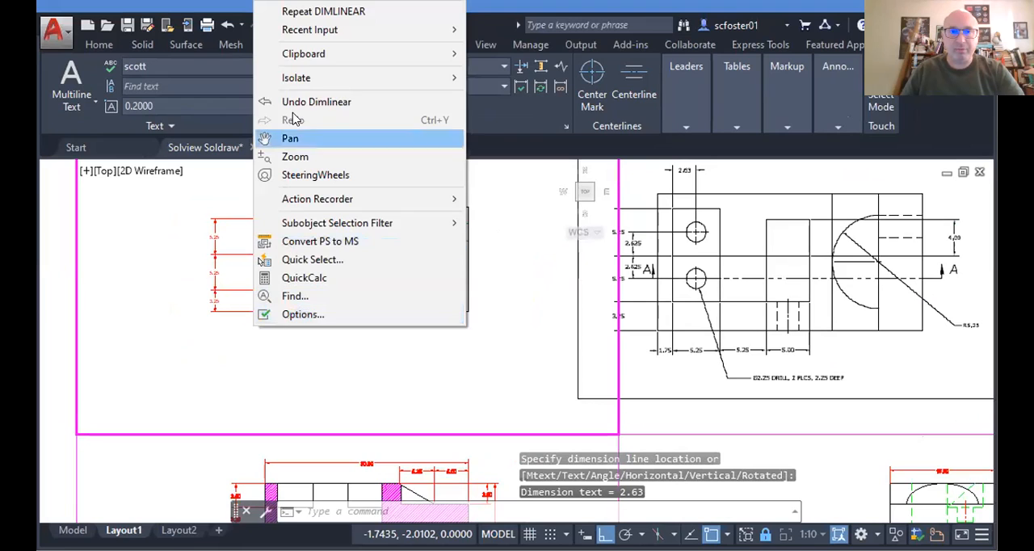
left_click(321, 12)
left_click(258, 307)
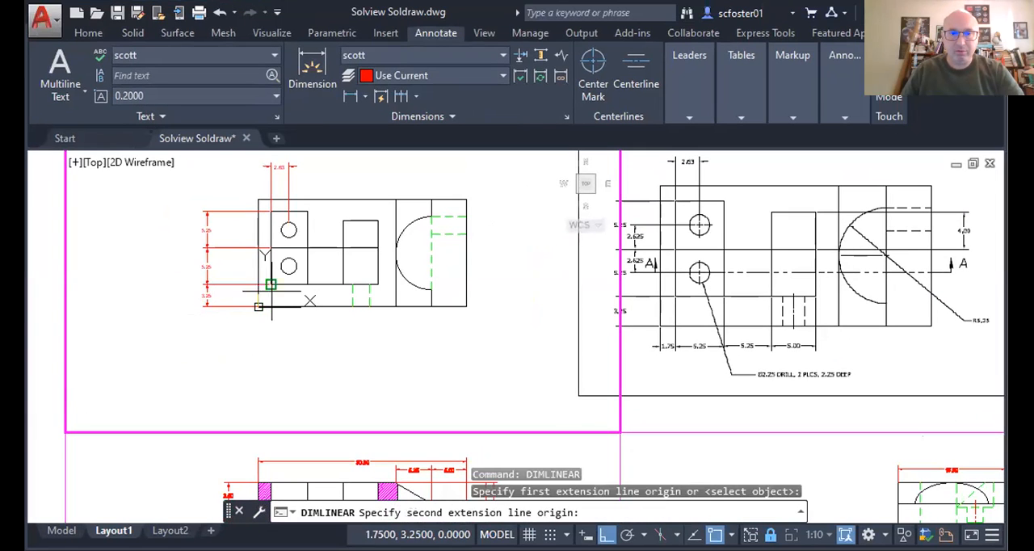
left_click(271, 283)
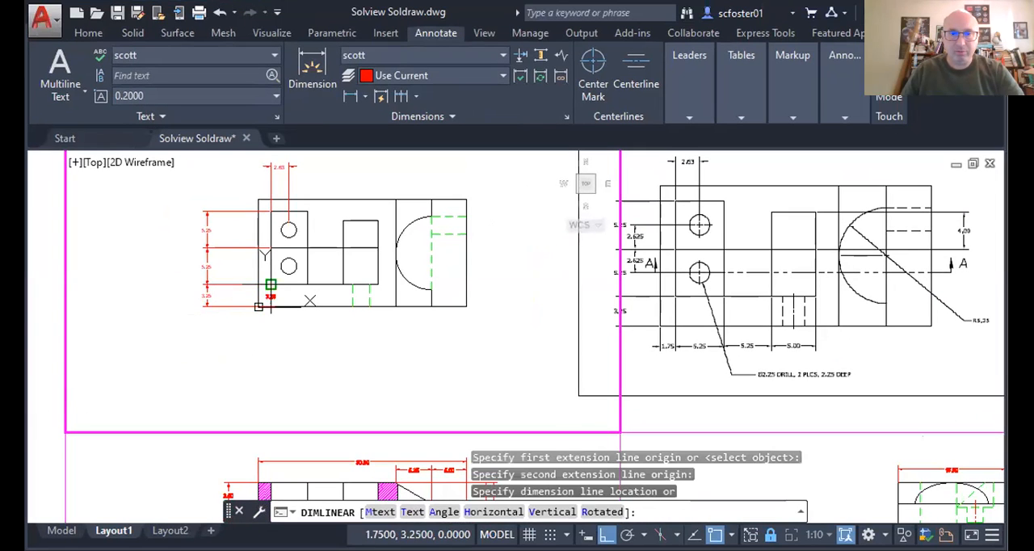
left_click(271, 334)
Step: Move the text of the horizontal dimension below the part to the left, outside its extension lines
scroll(273, 338, "up", 4)
scroll(274, 338, "up", 2)
left_click(287, 324)
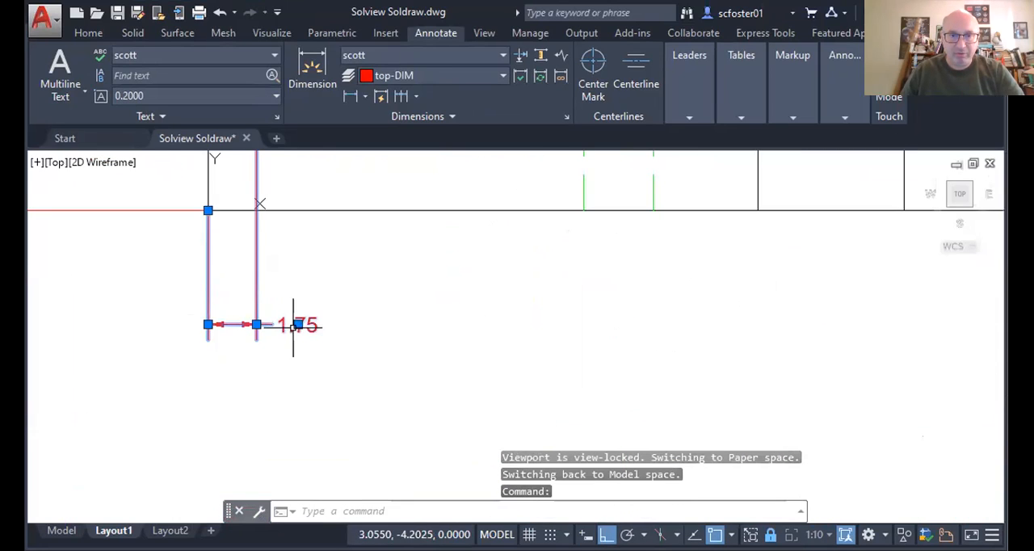
left_click(298, 324)
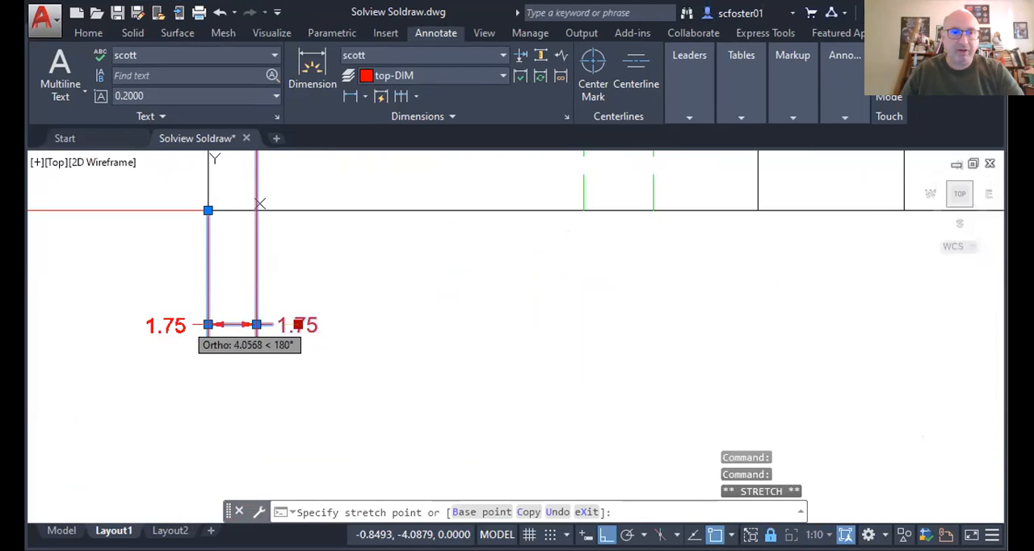
left_click(174, 325)
scroll(254, 307, "down", 3)
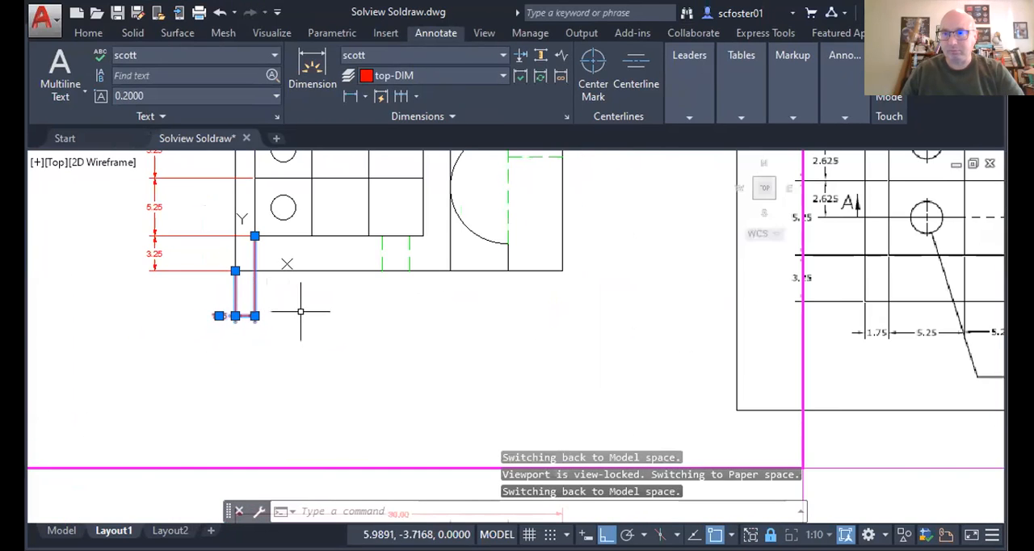
Step: Continue the horizontal dimension chain below the top view to the two-hole area's lower-right corner and both lower corners of the rectangle beside it
scroll(289, 314, "down", 3)
scroll(606, 333, "up", 4)
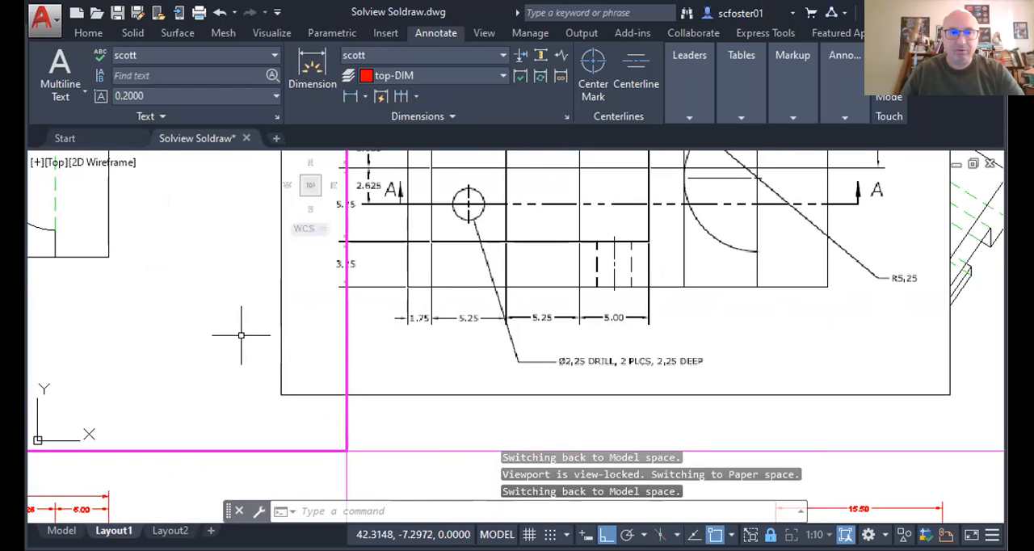
scroll(241, 334, "down", 5)
scroll(337, 345, "up", 4)
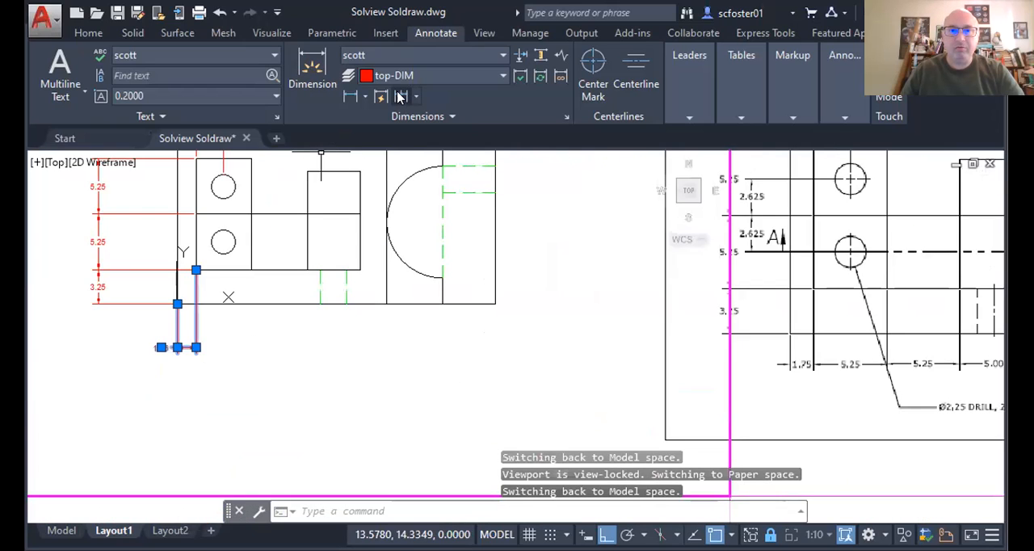
left_click(400, 96)
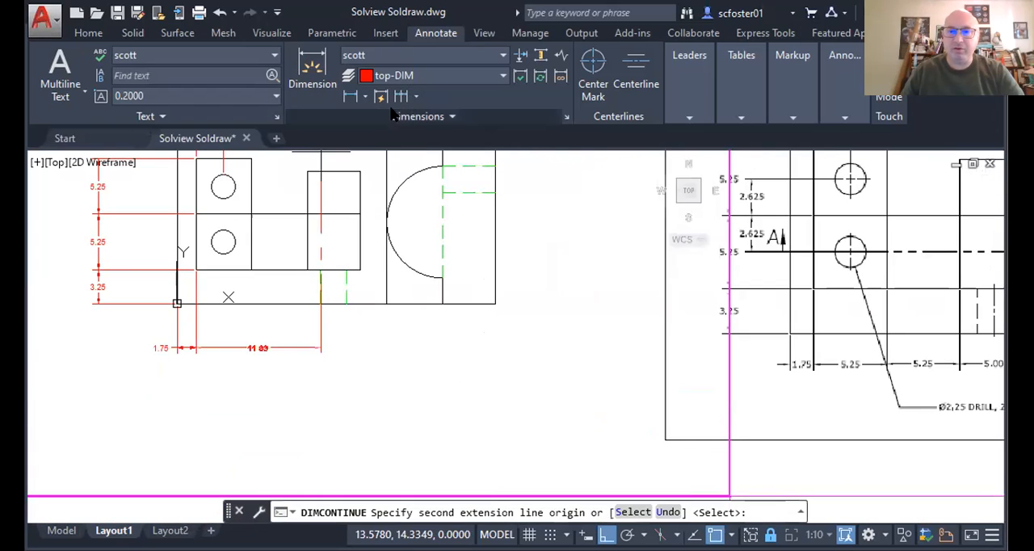
left_click(251, 270)
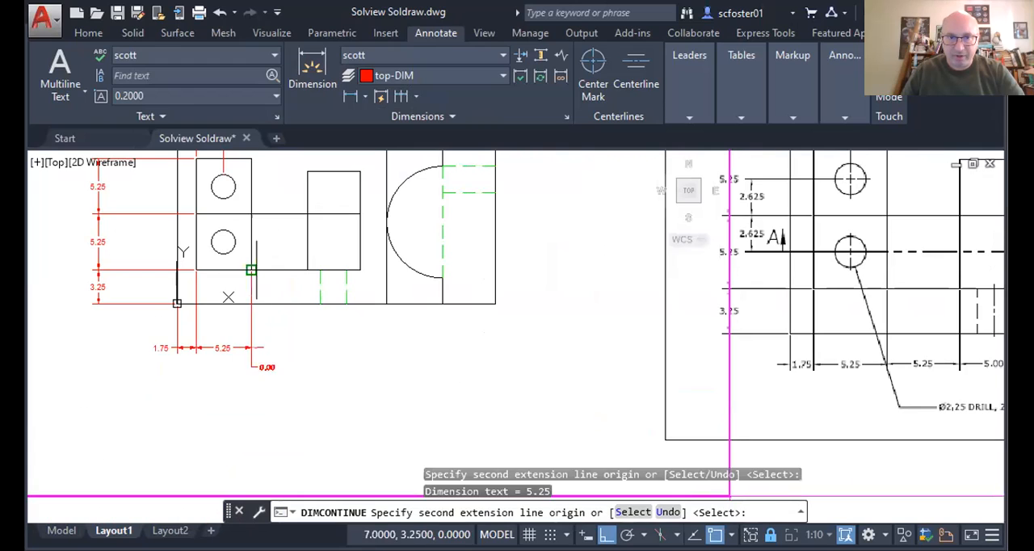
left_click(306, 269)
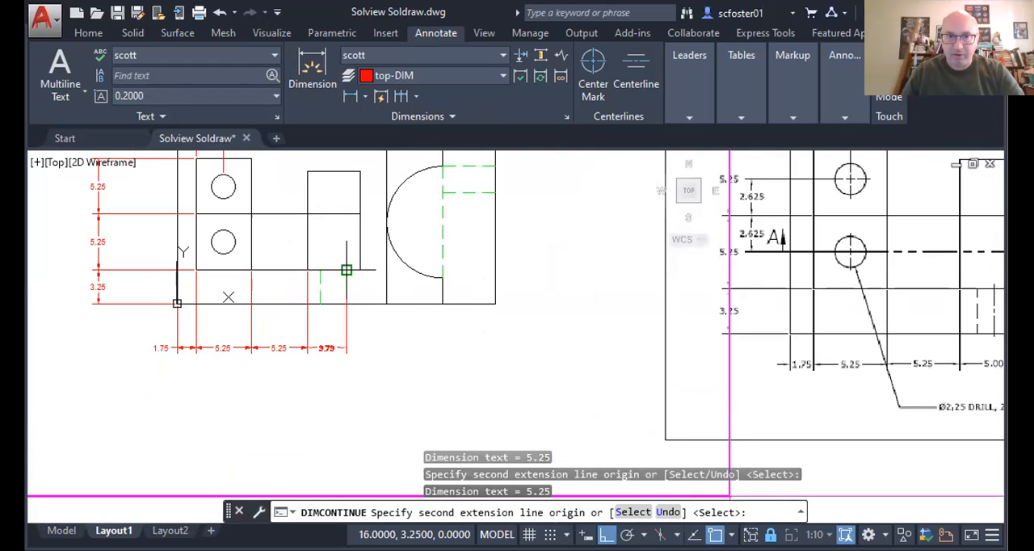
left_click(360, 270)
key("Escape")
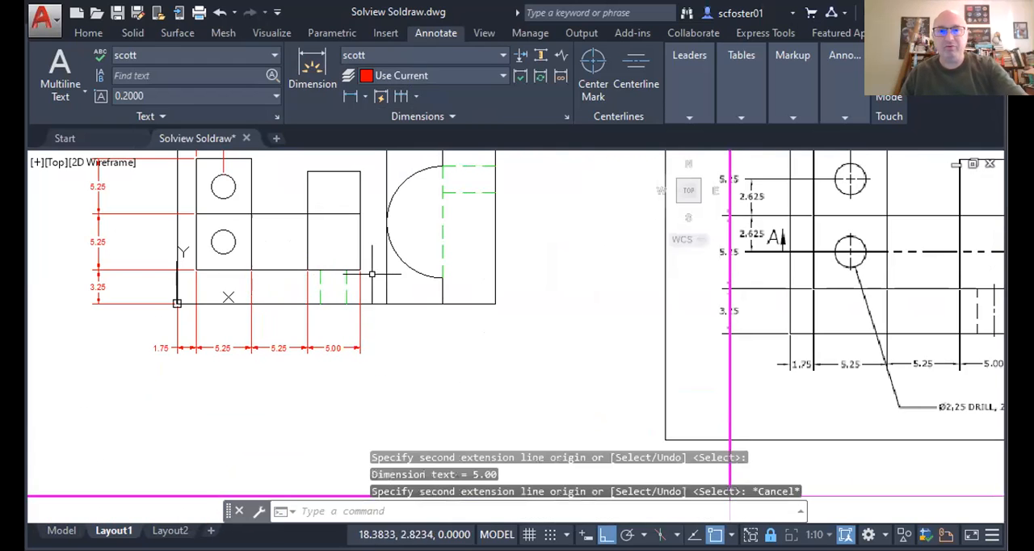
Step: Add a vertical linear dimension beyond the part's right edge, from the right-hand rectangle's upper-right corner to the horizontal middle line
scroll(644, 299, "down", 2)
middle_click_drag(705, 287, 441, 336)
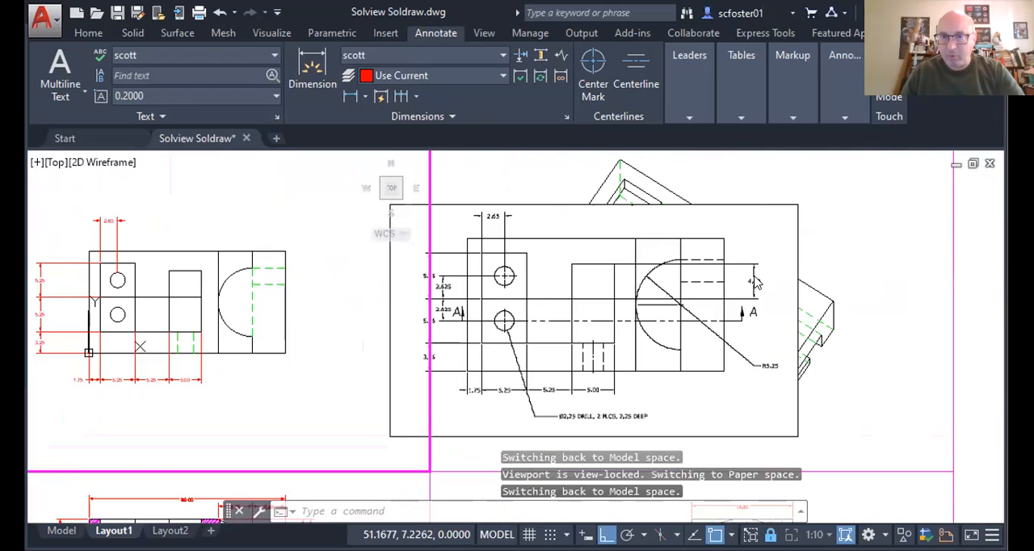
left_click(351, 97)
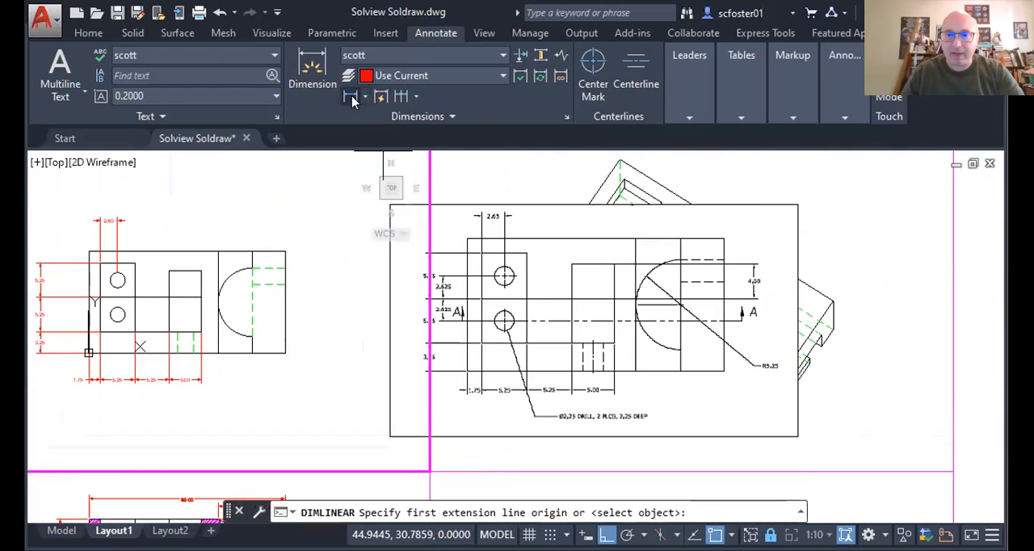
left_click(201, 270)
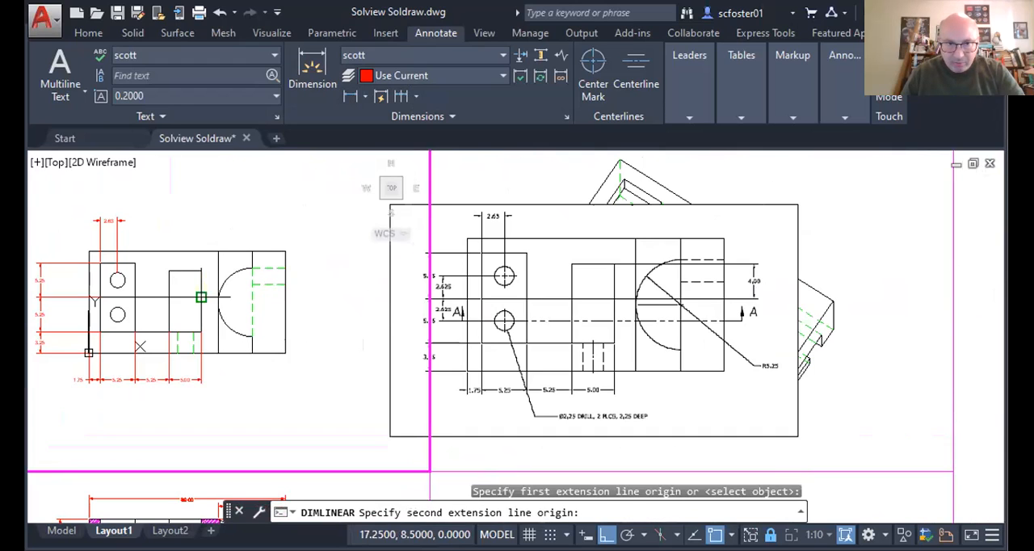
left_click(201, 297)
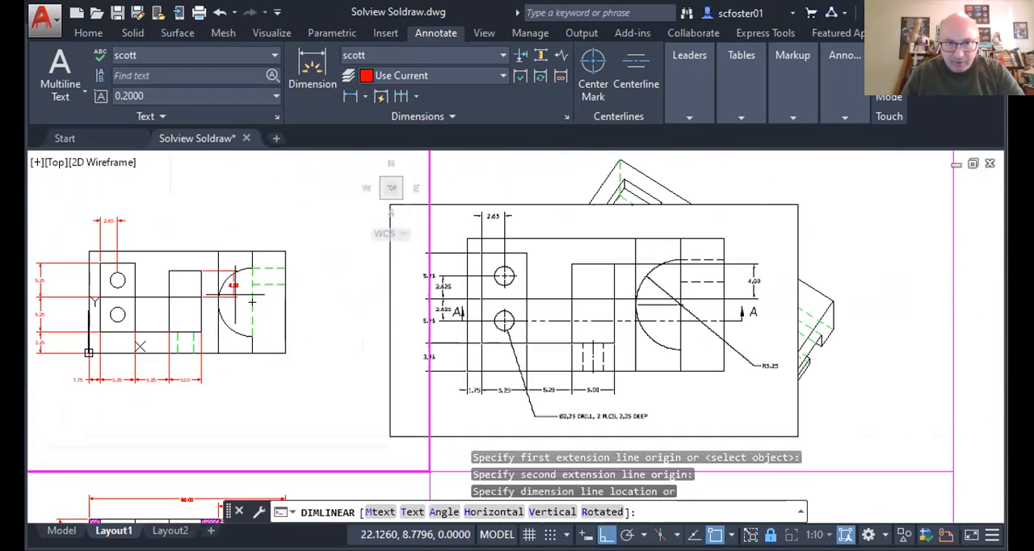
left_click(329, 283)
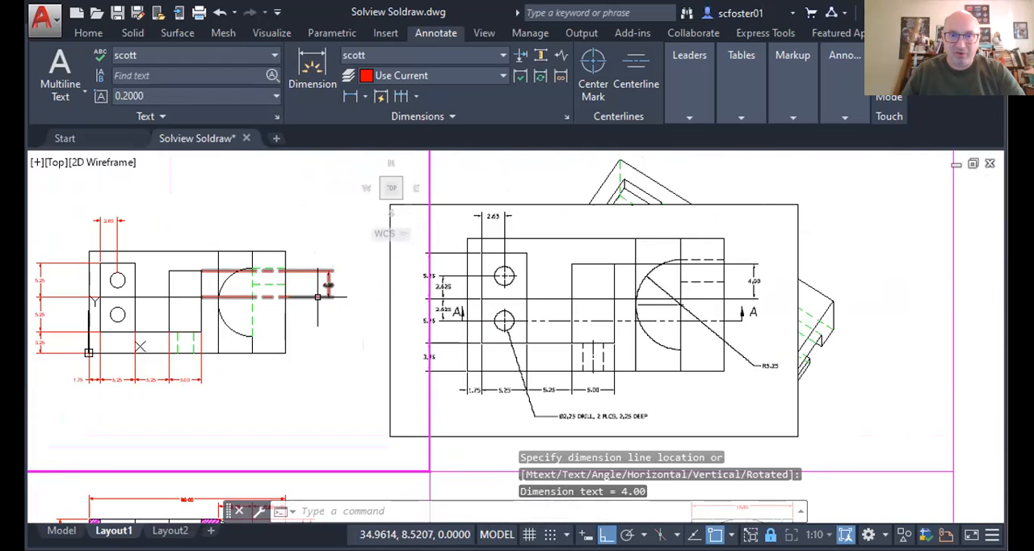
Step: Set the linetype of all nine linear dimensions around the top view to ByLayer
left_click(328, 282)
left_click(155, 242)
left_click(96, 217)
left_click(74, 236)
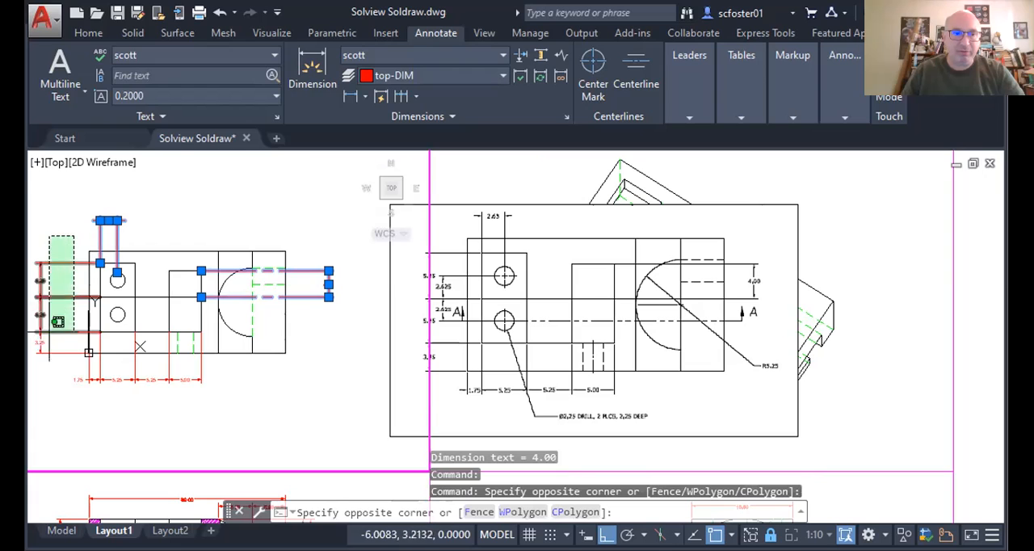
left_click(40, 368)
left_click(229, 407)
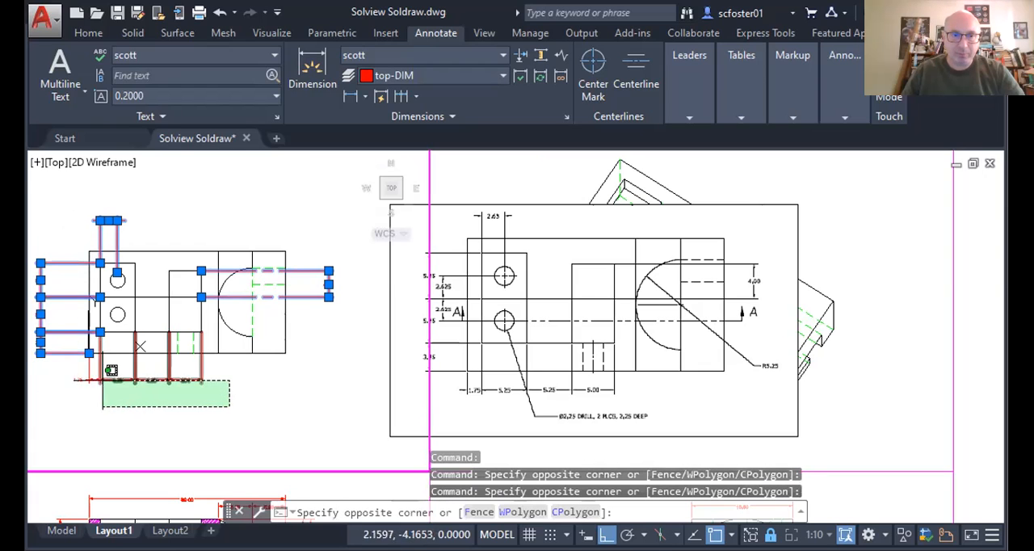
left_click(75, 374)
right_click(245, 391)
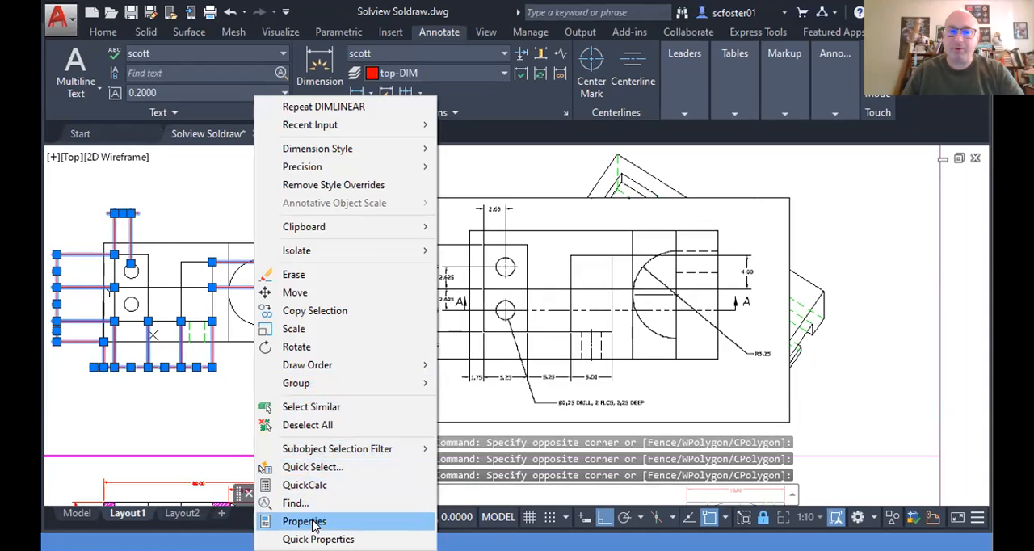
left_click(315, 521)
left_click(675, 111)
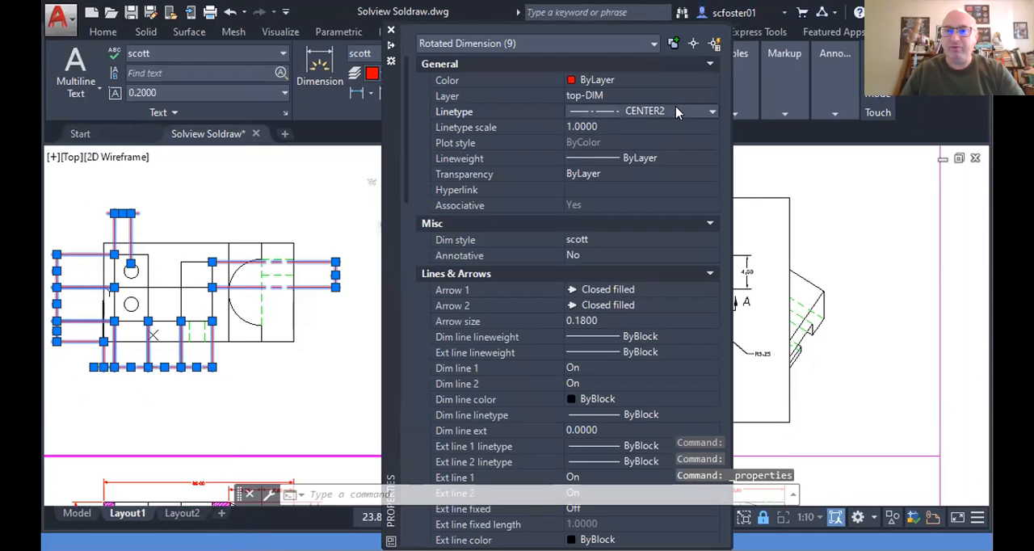
left_click(676, 110)
left_click(653, 127)
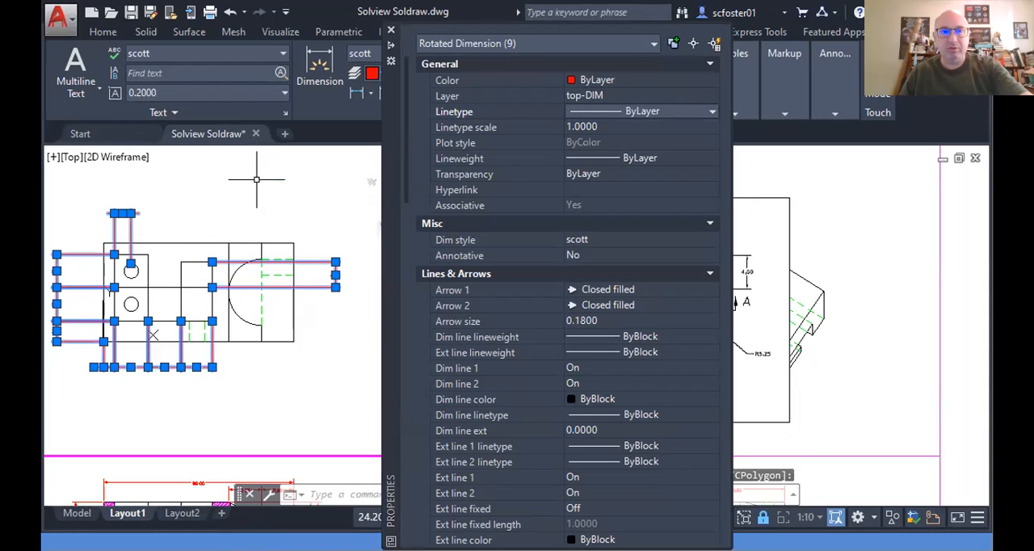
key("Escape")
key("Escape")
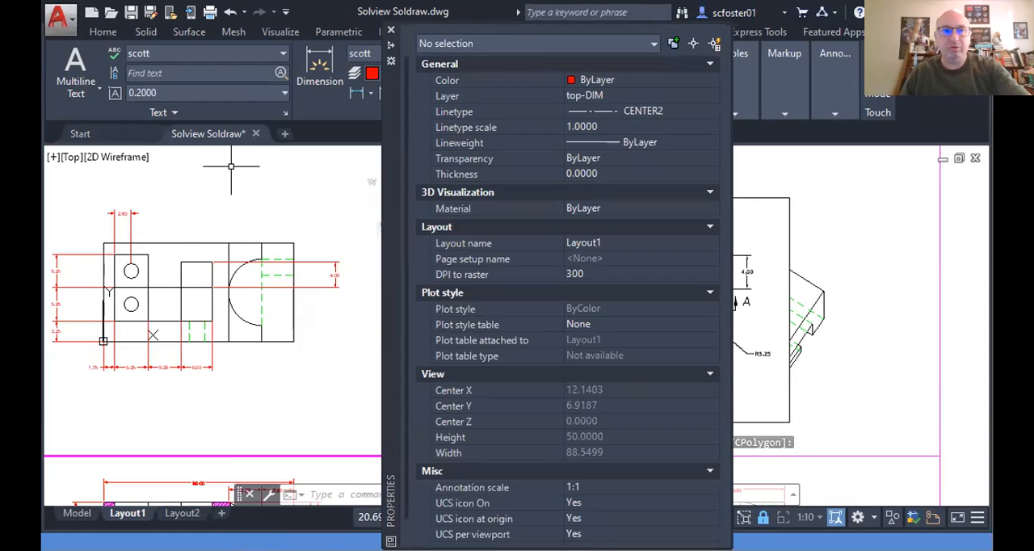
Step: Save the drawing, maximize the program window and close the Properties palette
left_click(131, 11)
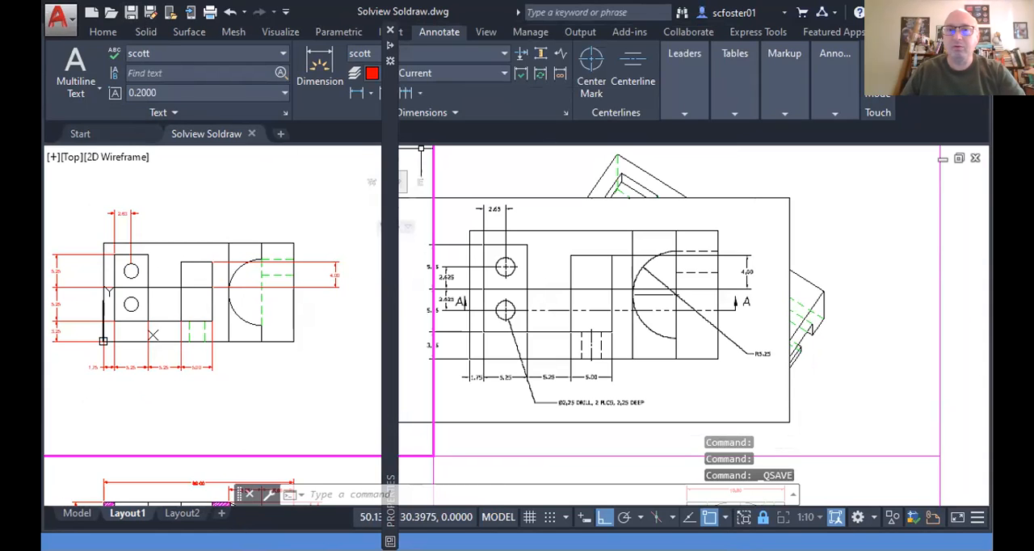
left_click(951, 12)
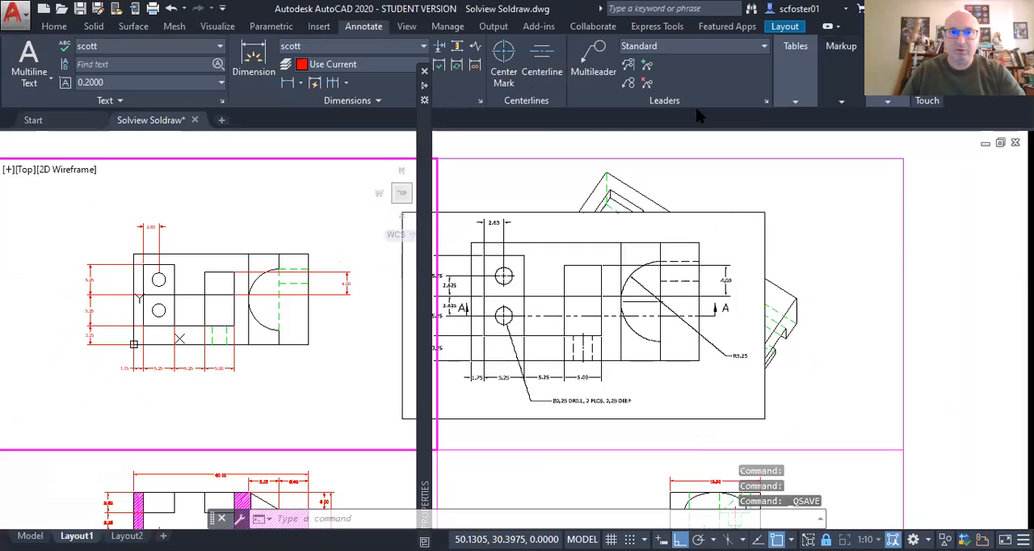
left_click(423, 71)
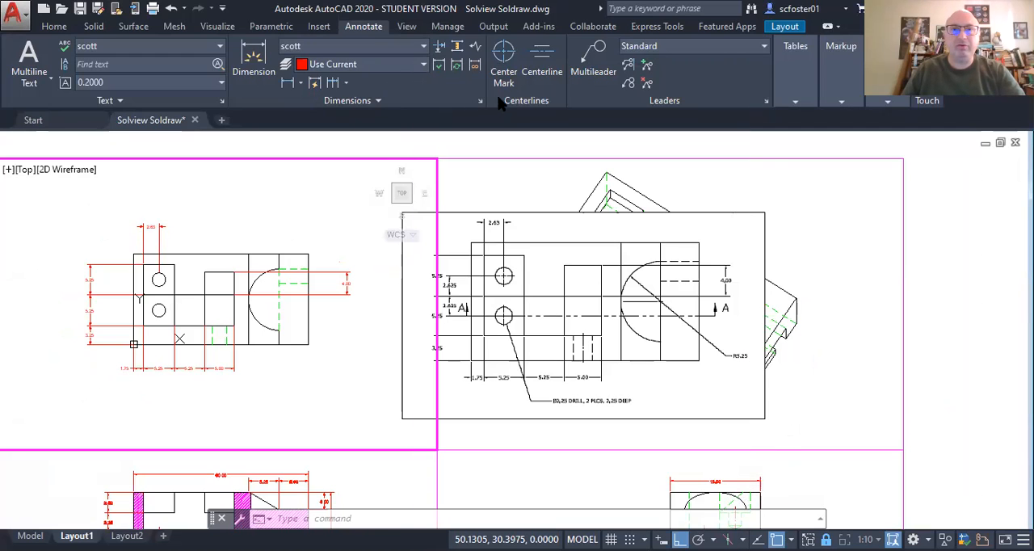
Step: Add center marks to the upper and lower holes in the top view
left_click(503, 70)
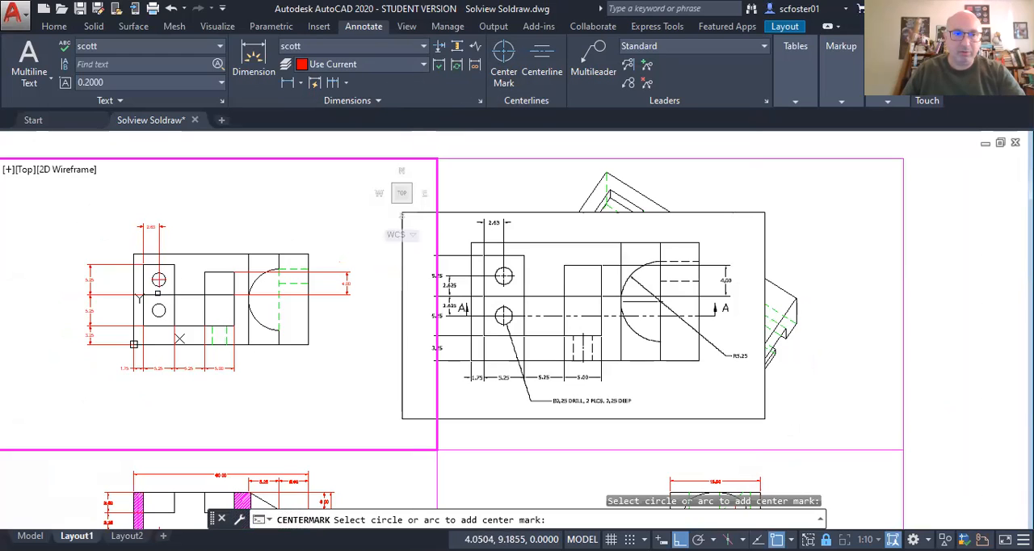
left_click(159, 309)
key("Escape")
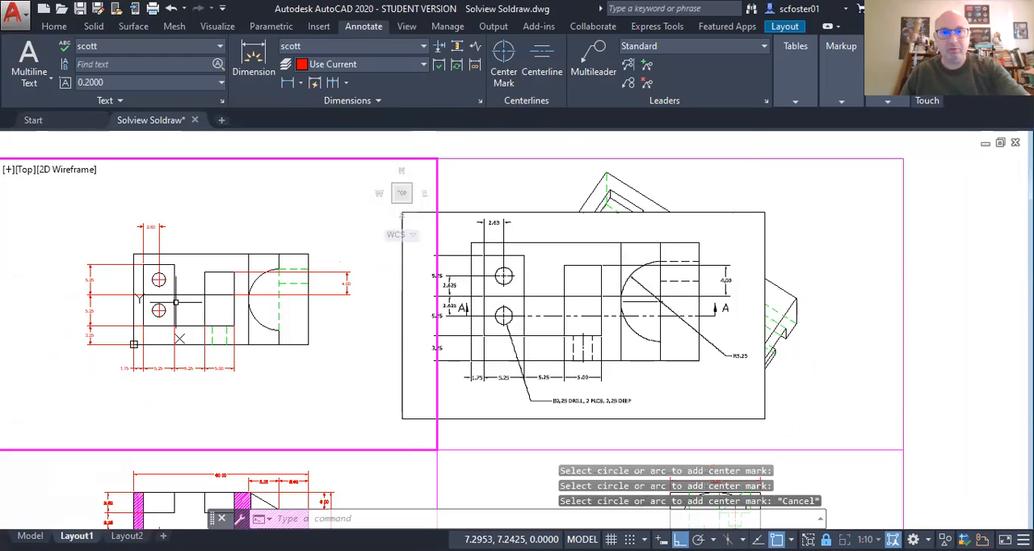
Step: Add a centerline between the two short vertical hidden lines at the top view's lower edge
left_click(552, 76)
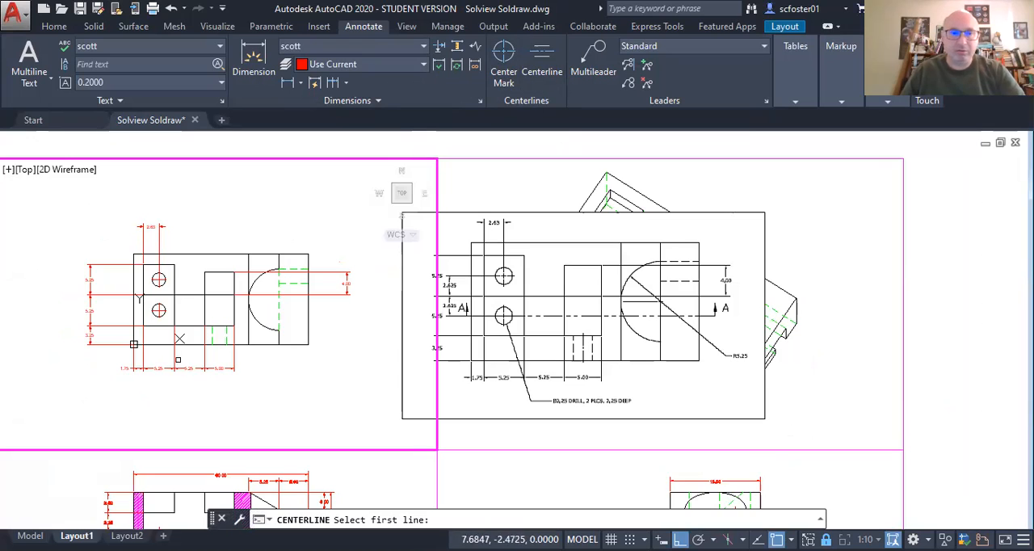
scroll(182, 356, "up", 4)
left_click(229, 334)
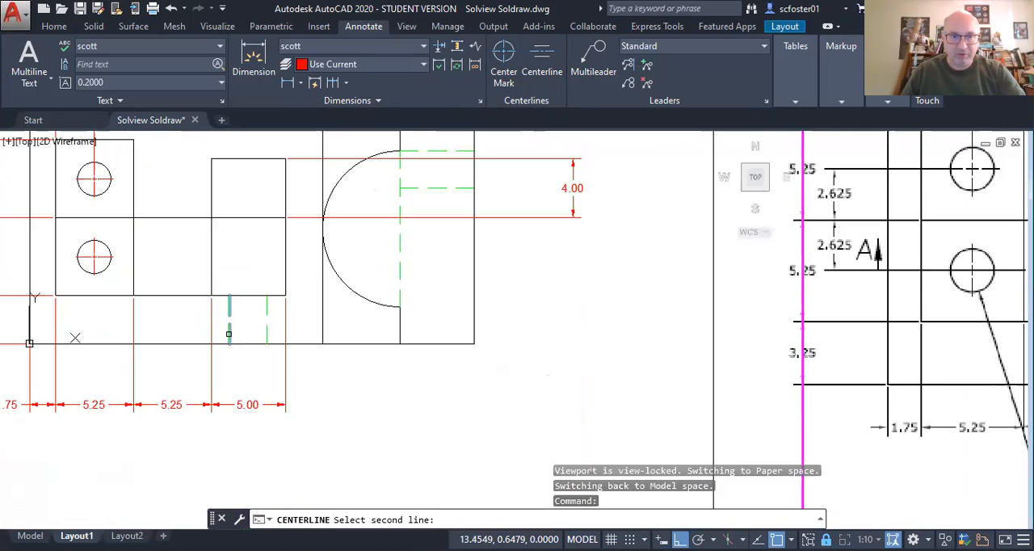
left_click(265, 331)
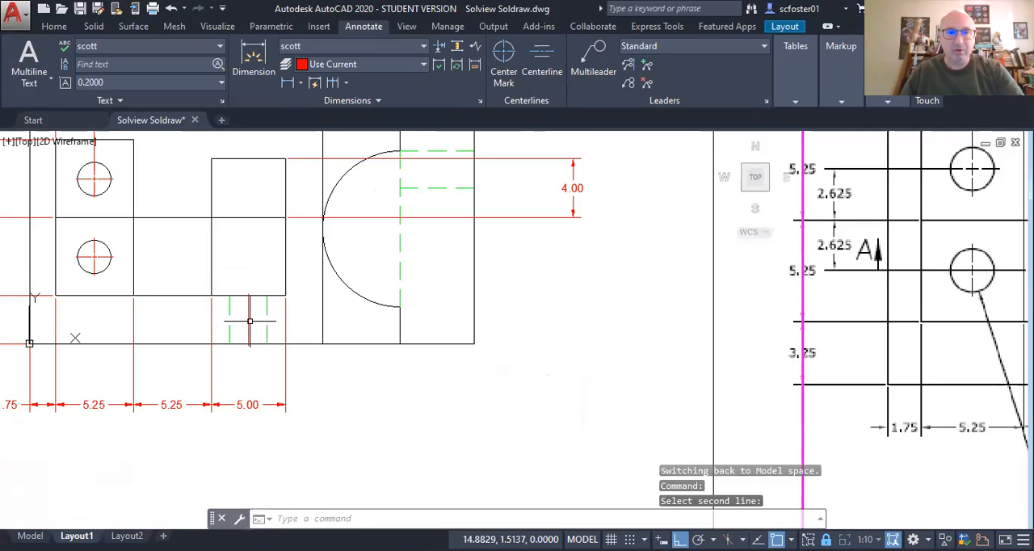
Step: Extend the vertical centerline past the hidden lines by about 1.17 at its upper end and about 1.44 at its lower end
left_click(248, 321)
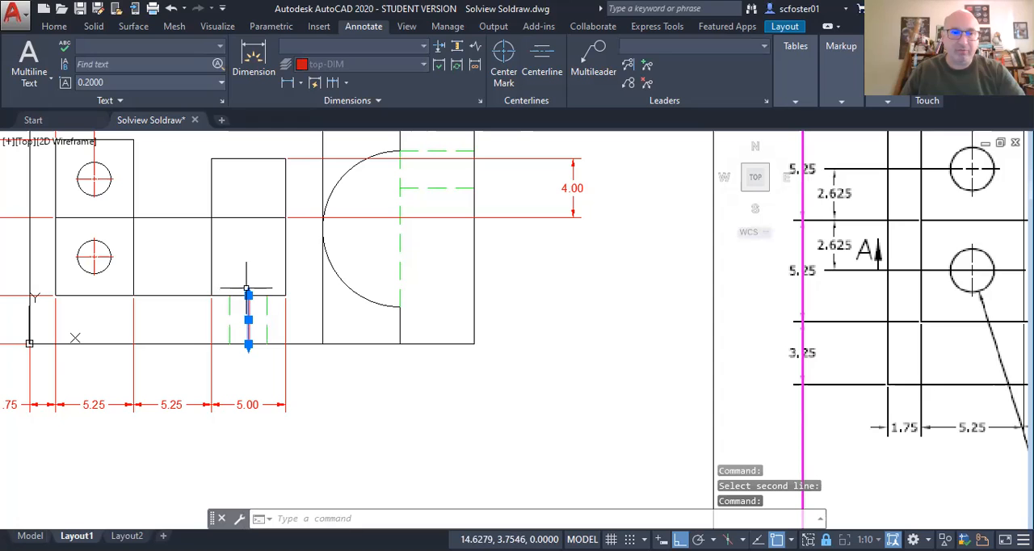
left_click(248, 291)
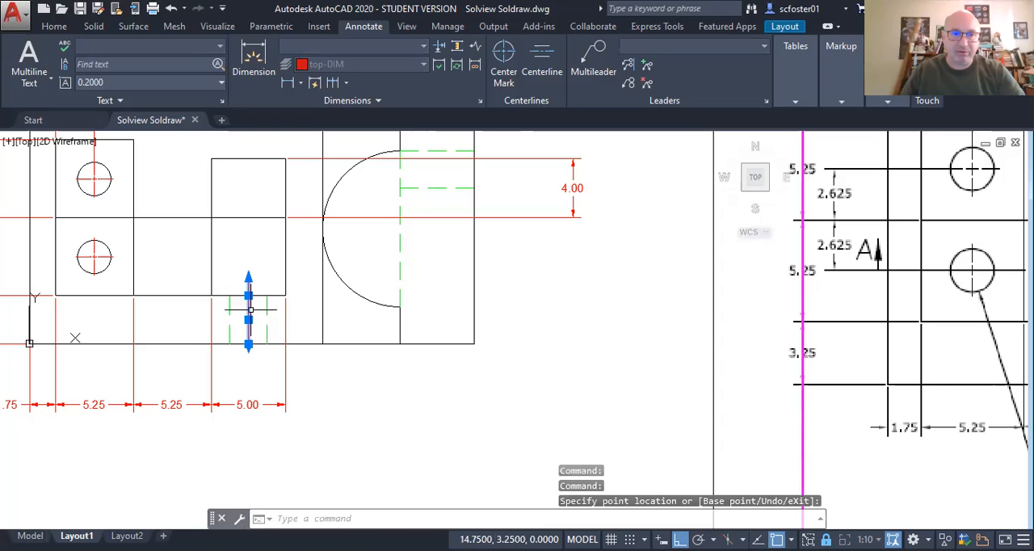
left_click(248, 345)
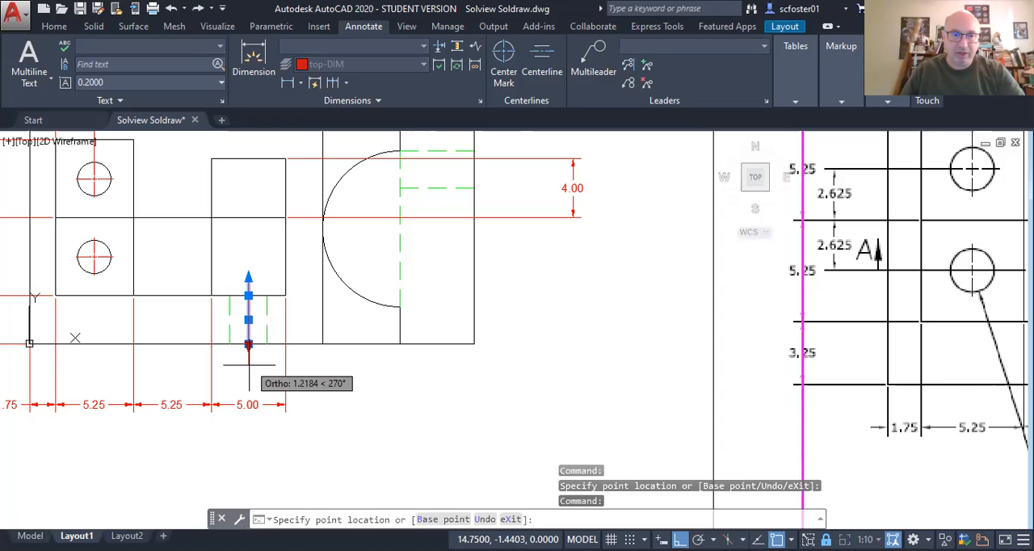
left_click(249, 365)
key("Escape")
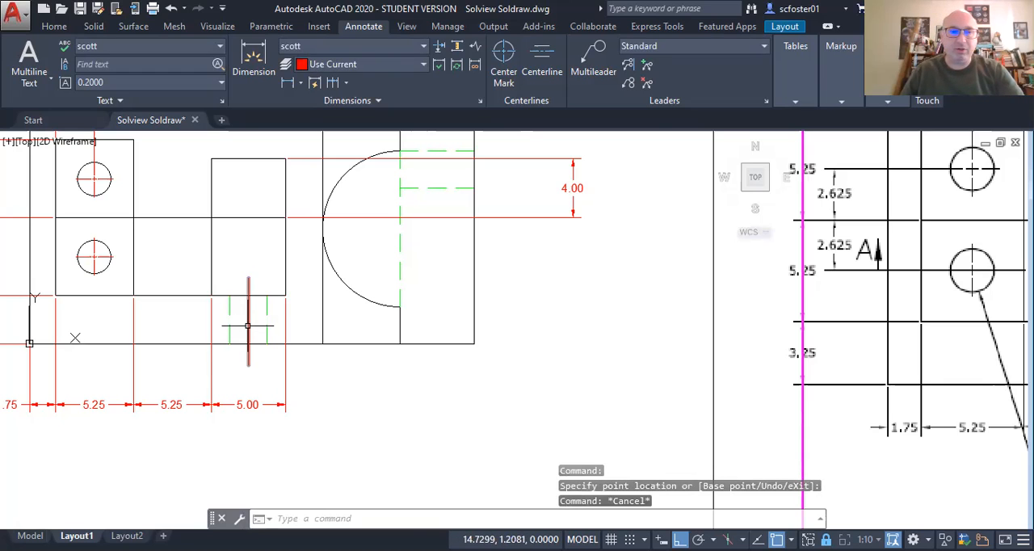
Step: Set the linetype scale of the vertical centerline between the hidden lines to .25
left_click(248, 326)
right_click(245, 323)
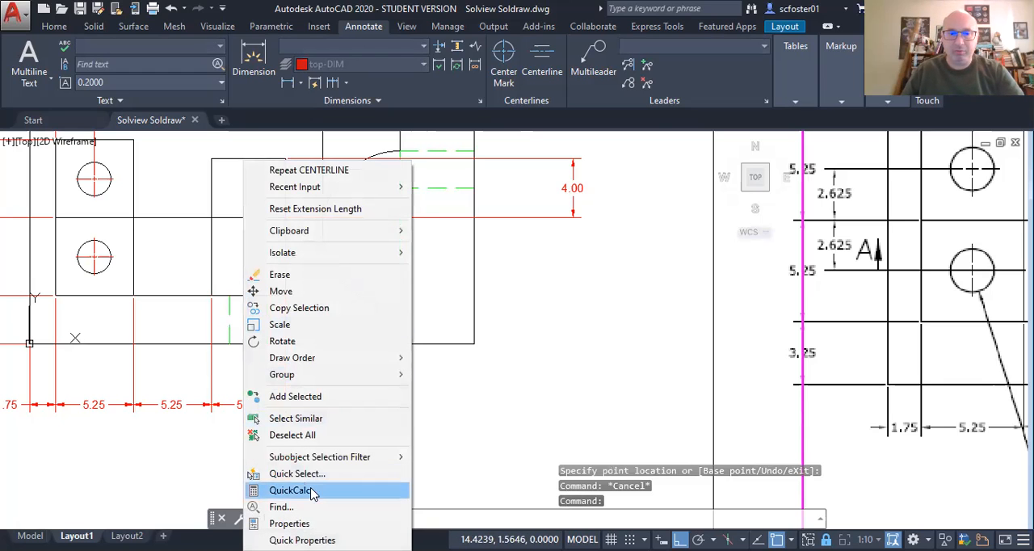
left_click(315, 523)
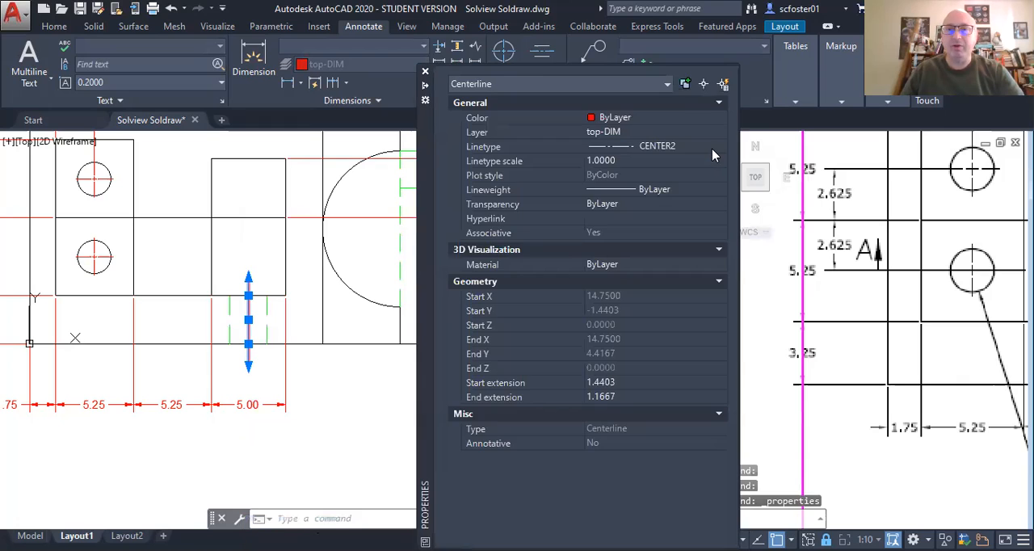
left_click(684, 161)
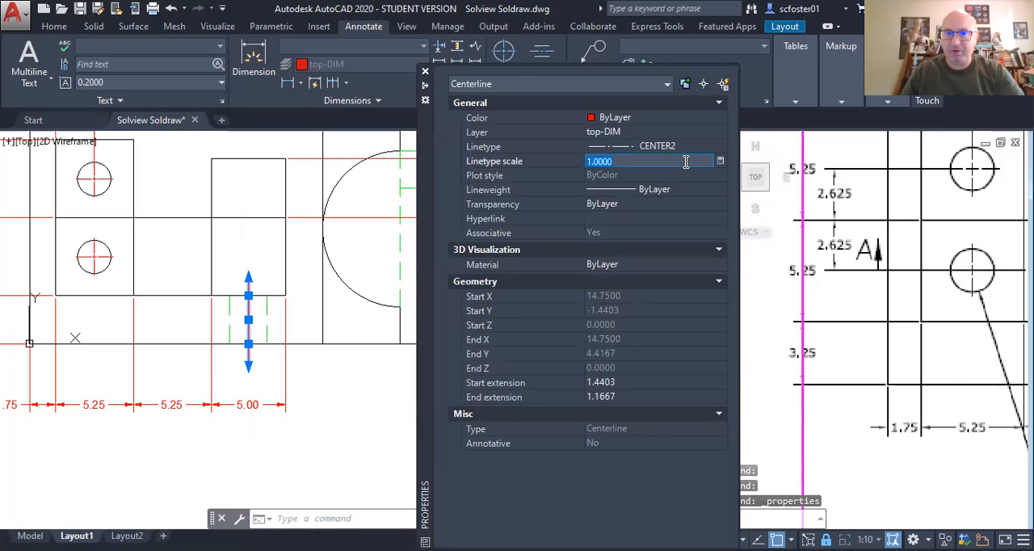
type(".25")
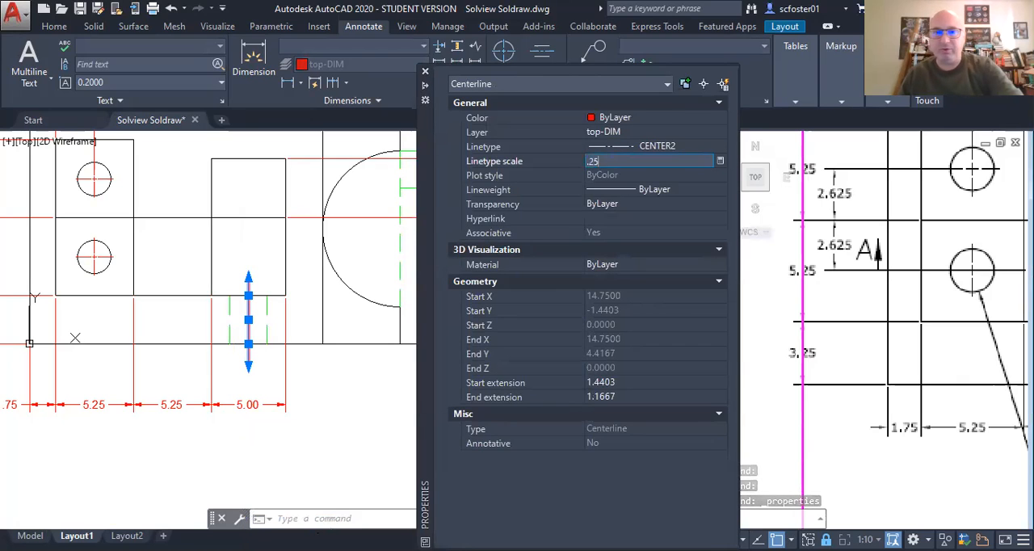
key("Return")
key("Escape")
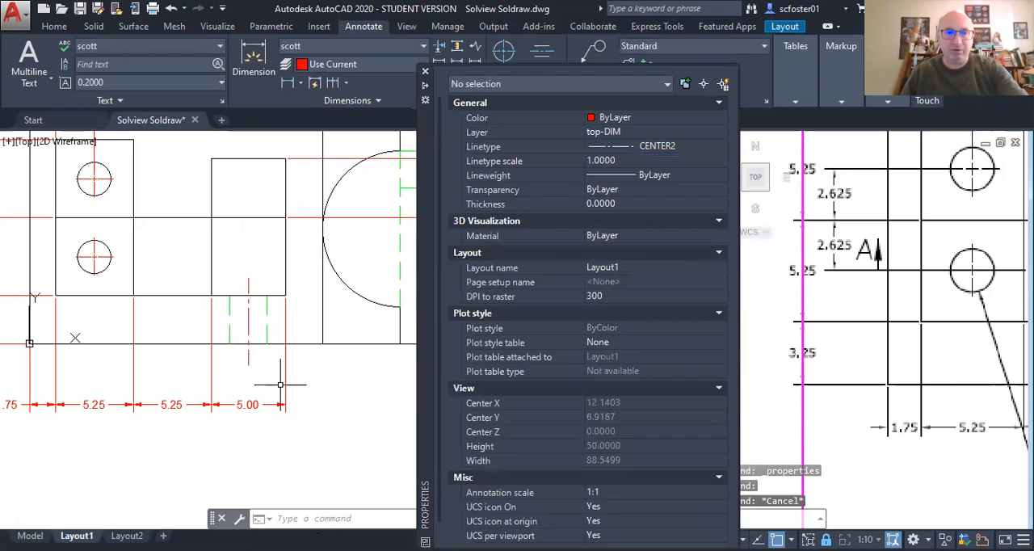
Step: Set the linetype scale of the vertical centerline between the short hidden lines to .5
left_click(248, 322)
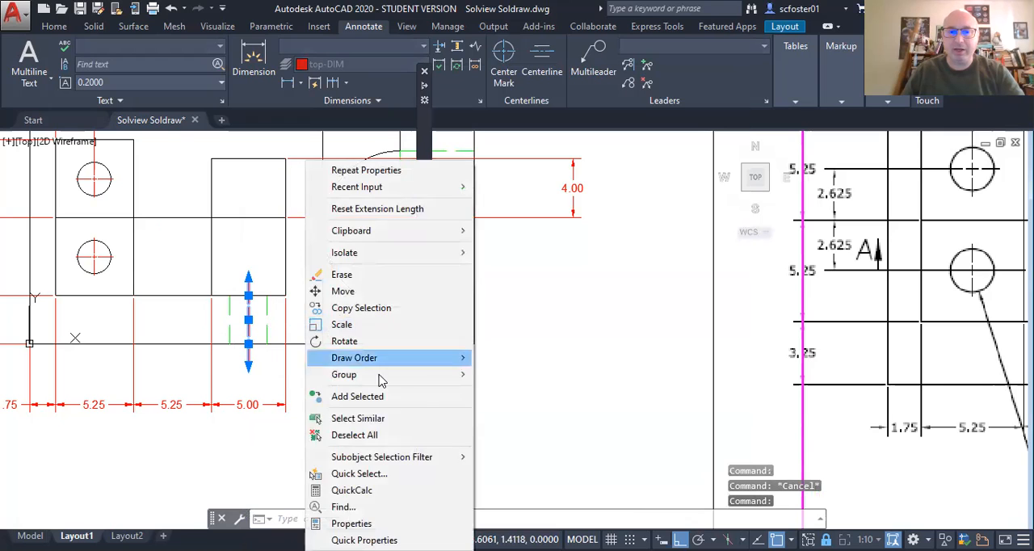
left_click(352, 524)
left_click(642, 161)
type(".5")
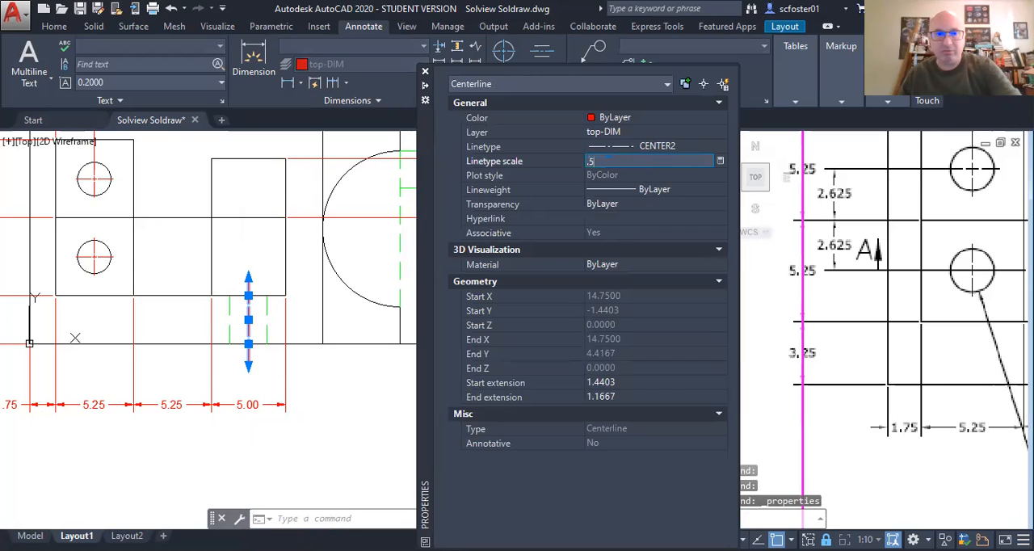
key("Escape")
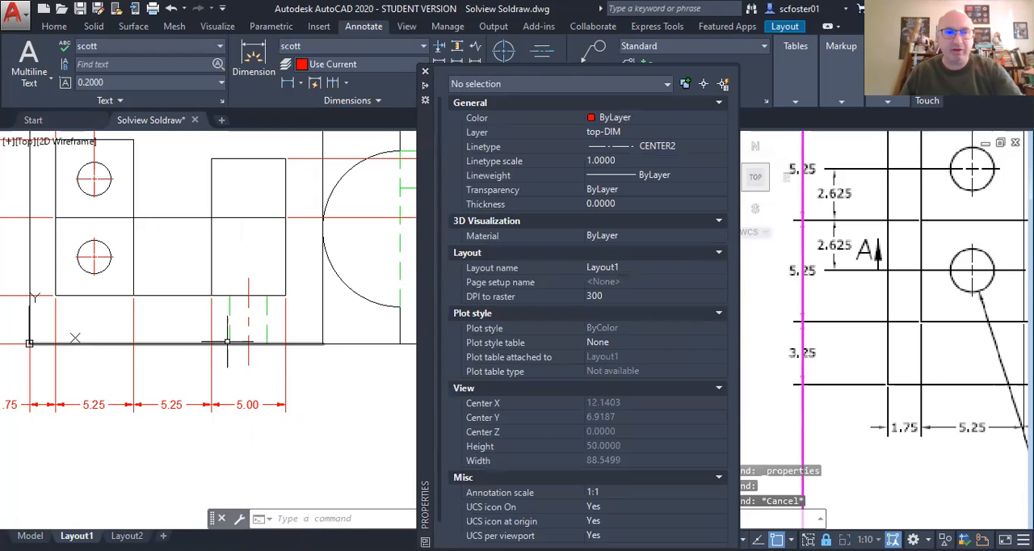
Step: Set the current linetype for new objects to ByLayer and close the object properties
left_click(705, 147)
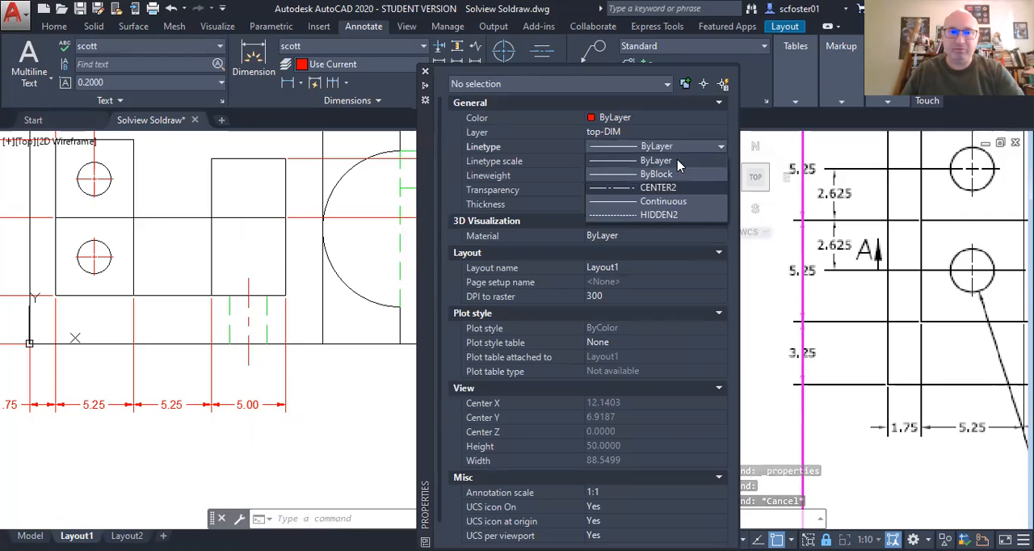
left_click(309, 400)
scroll(317, 395, "down", 2)
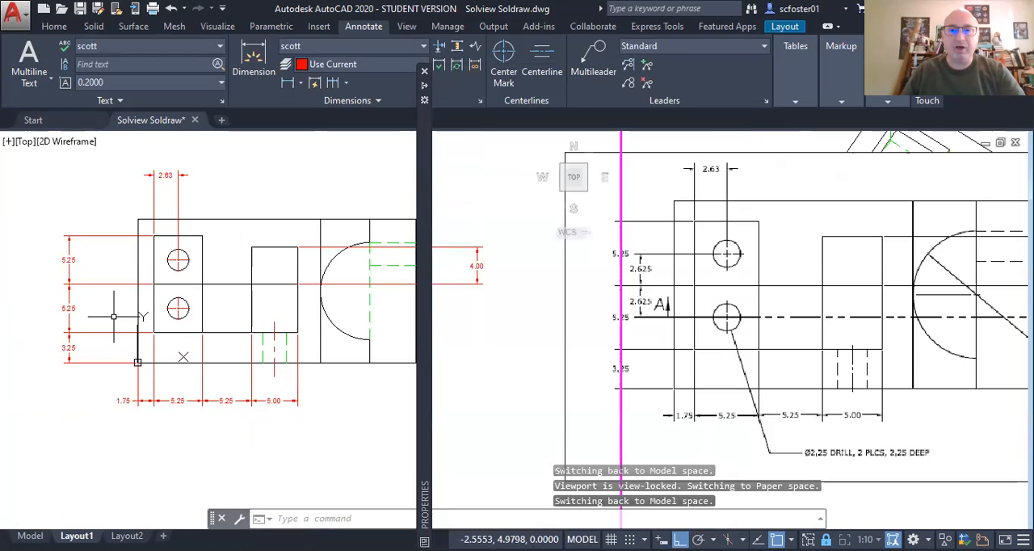
left_click(644, 299)
key("ctrl")
key("ctrl")
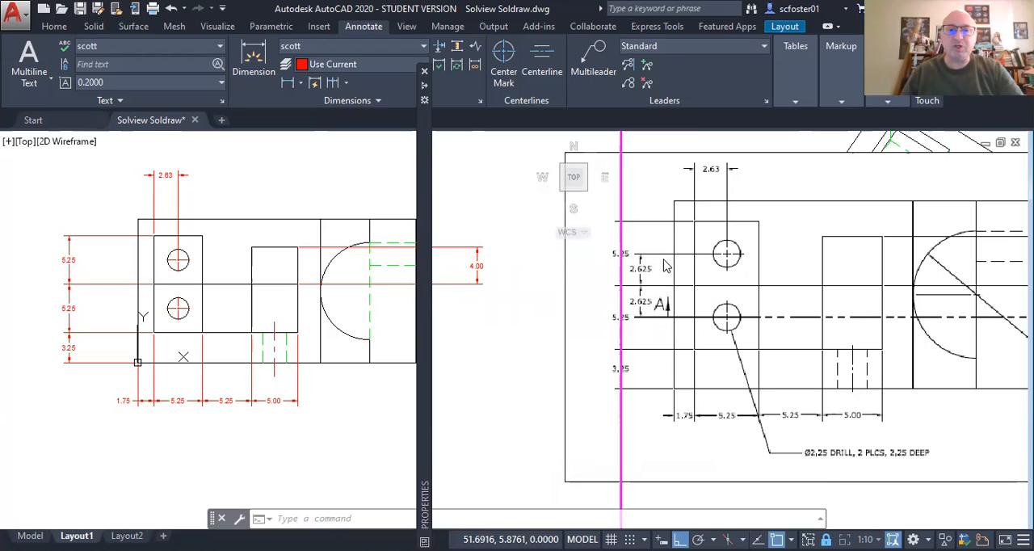
left_click(425, 73)
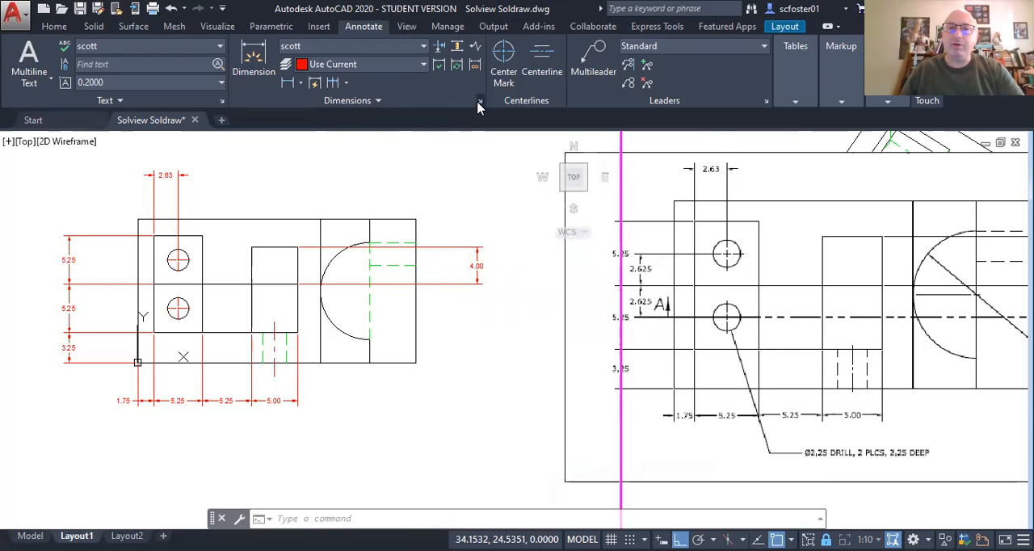
Step: Create a dimension style for all dimensions based on the current one, adding "3 dec places" to its name
left_click(479, 103)
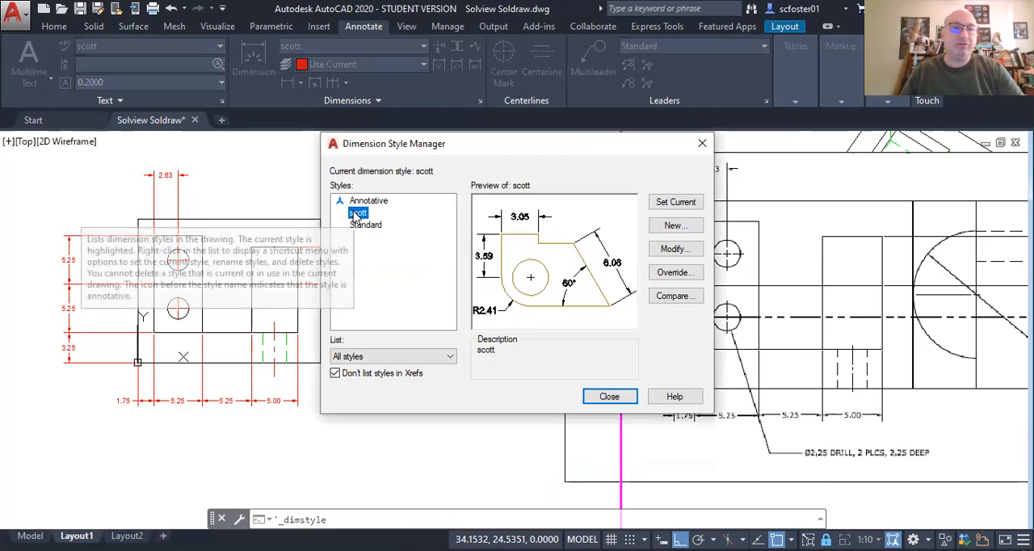
left_click(679, 228)
left_click_drag(415, 246, 391, 246)
key("BackSpace")
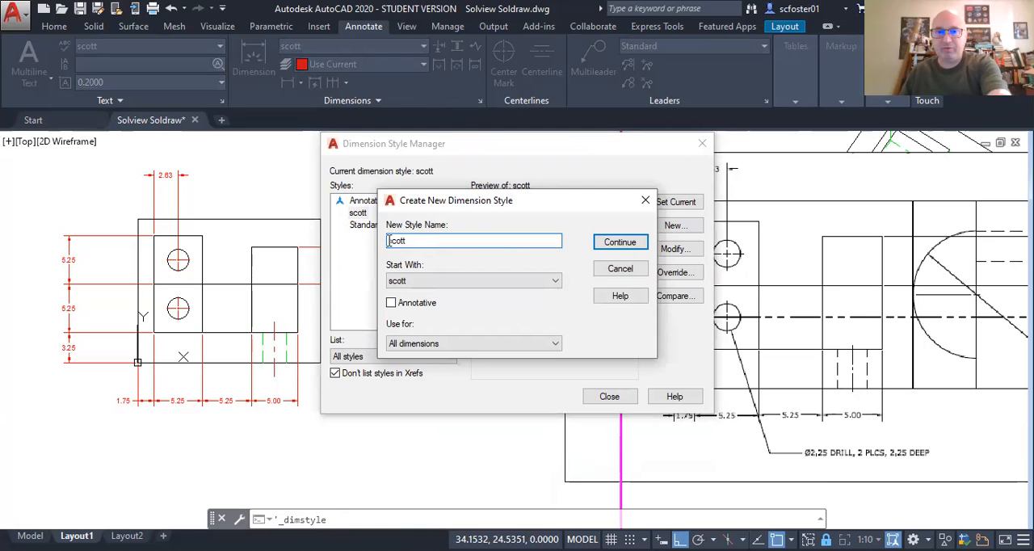
type("3 dec places")
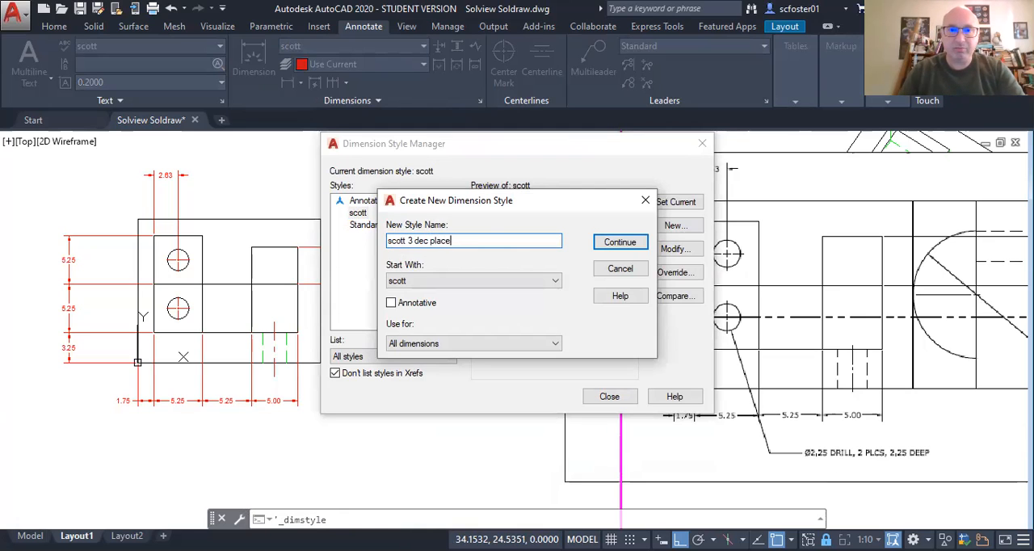
left_click(609, 247)
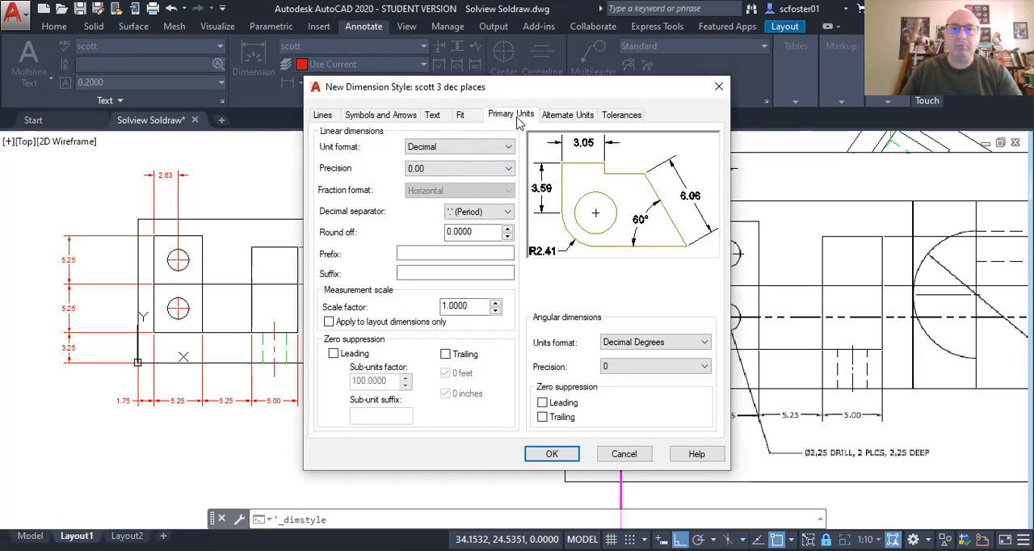
Step: Set the new dimension style's linear precision to 0.000 and save it as the current style
left_click(450, 171)
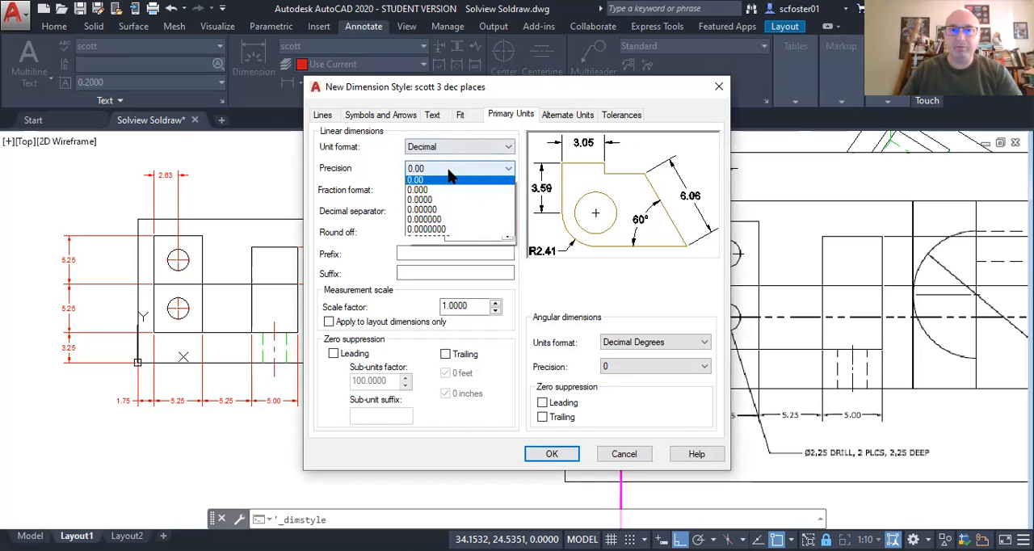
left_click(436, 212)
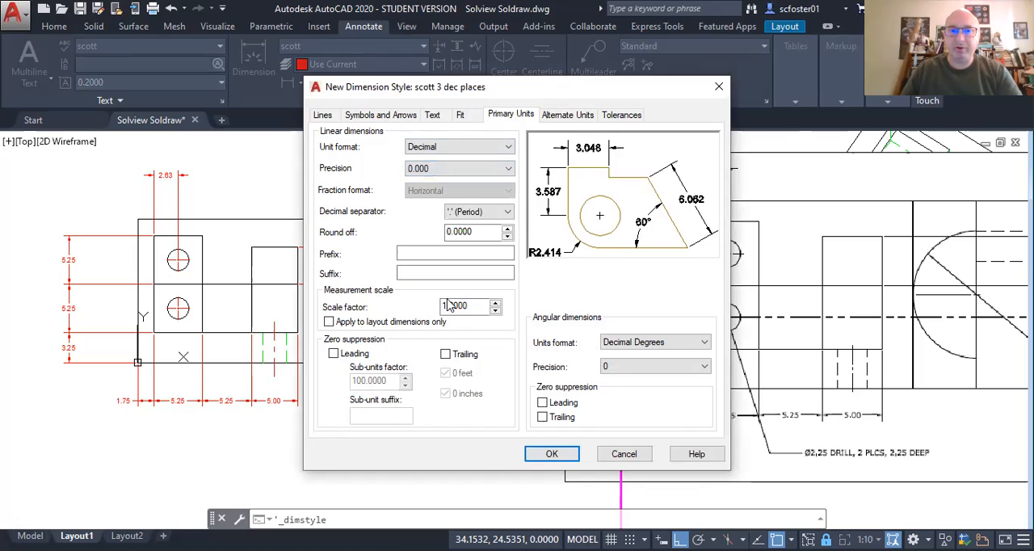
left_click(549, 454)
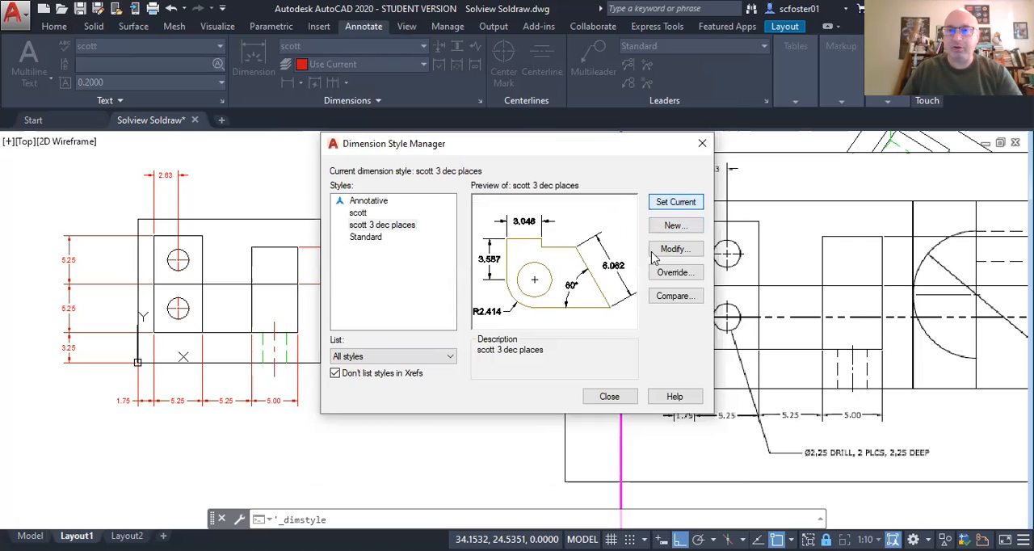
left_click(609, 396)
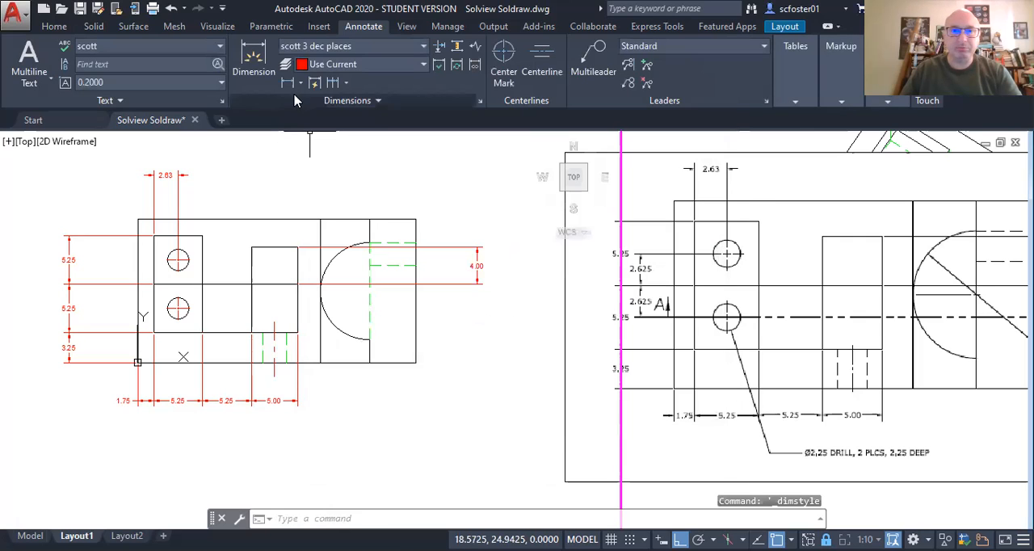
Step: Dimension the vertical distance from the plate's middle horizontal line to the lower hole's center and center the text between the extension lines
left_click(287, 82)
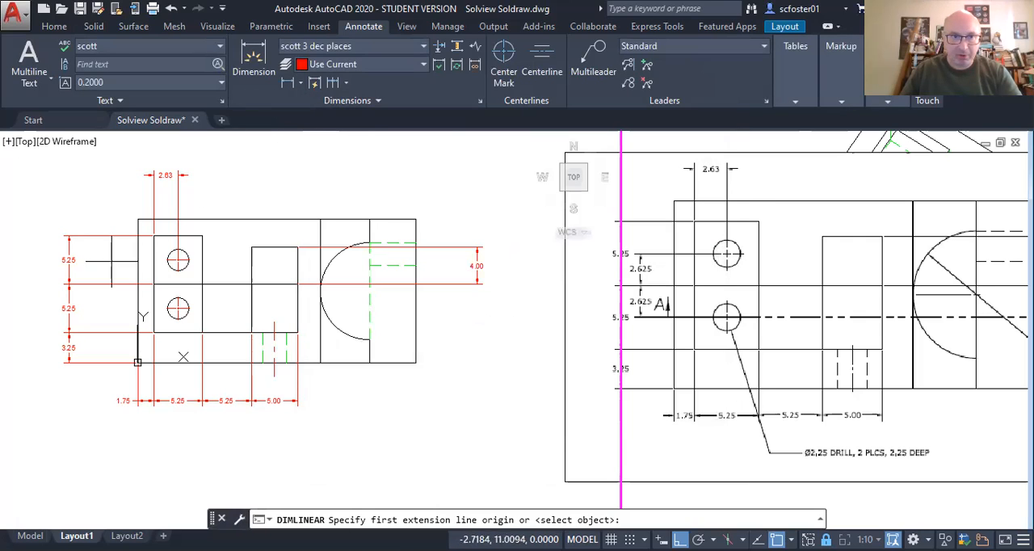
left_click(154, 284)
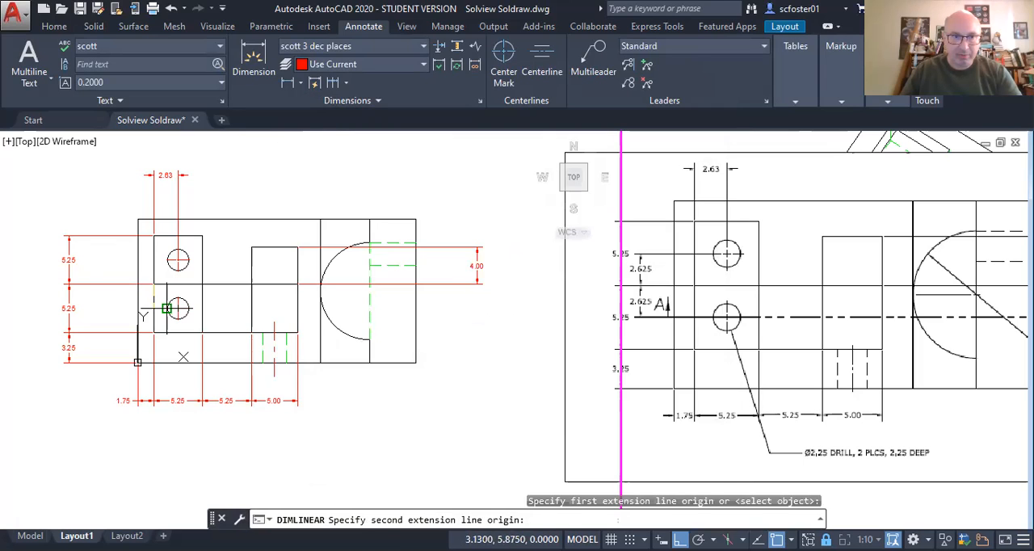
left_click(167, 309)
left_click(108, 311)
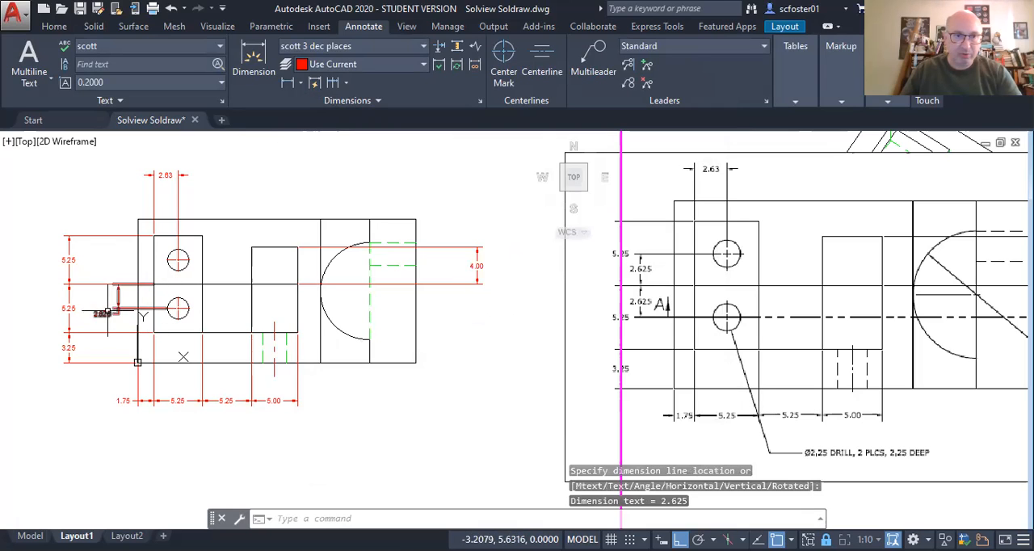
left_click(118, 297)
left_click(117, 307)
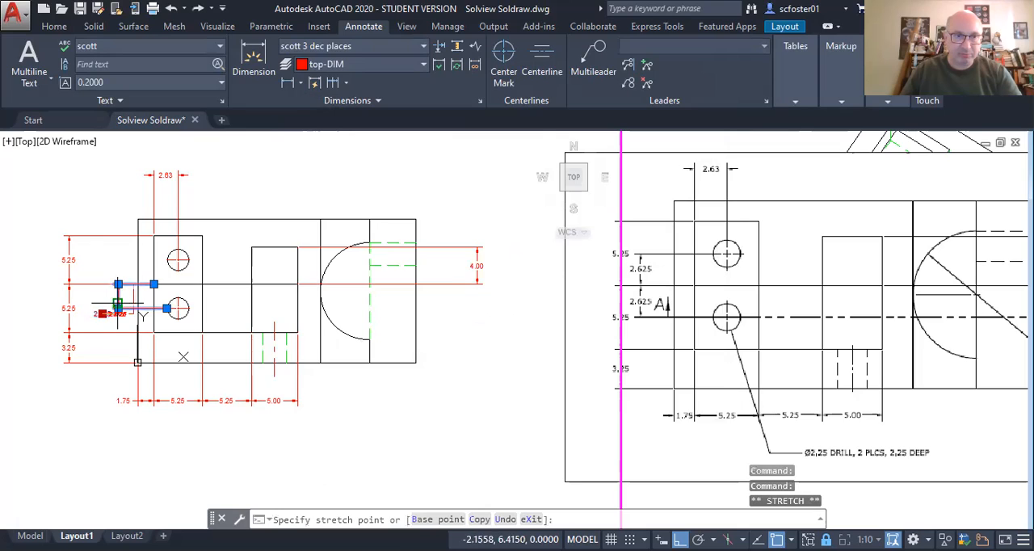
left_click(118, 296)
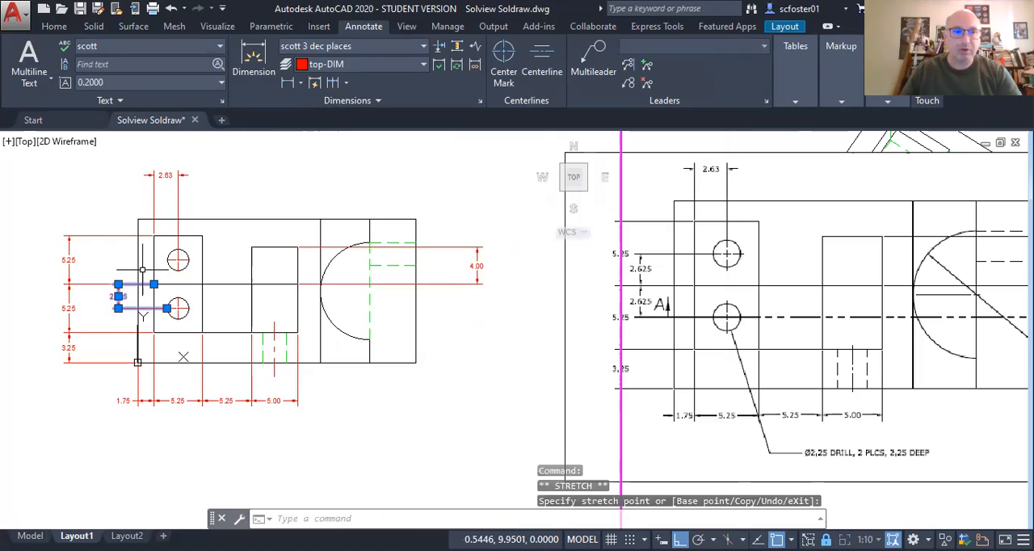
Step: Dimension the vertical distance from the upper hole's center to the middle horizontal line, aligned with the lower hole's dimension, and center its text
left_click(288, 83)
left_click(177, 269)
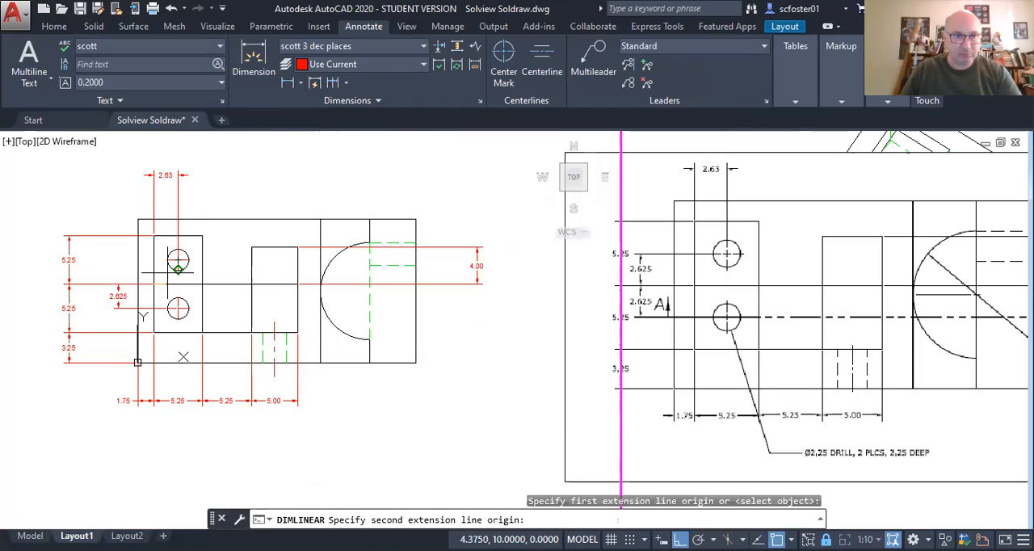
left_click(144, 284)
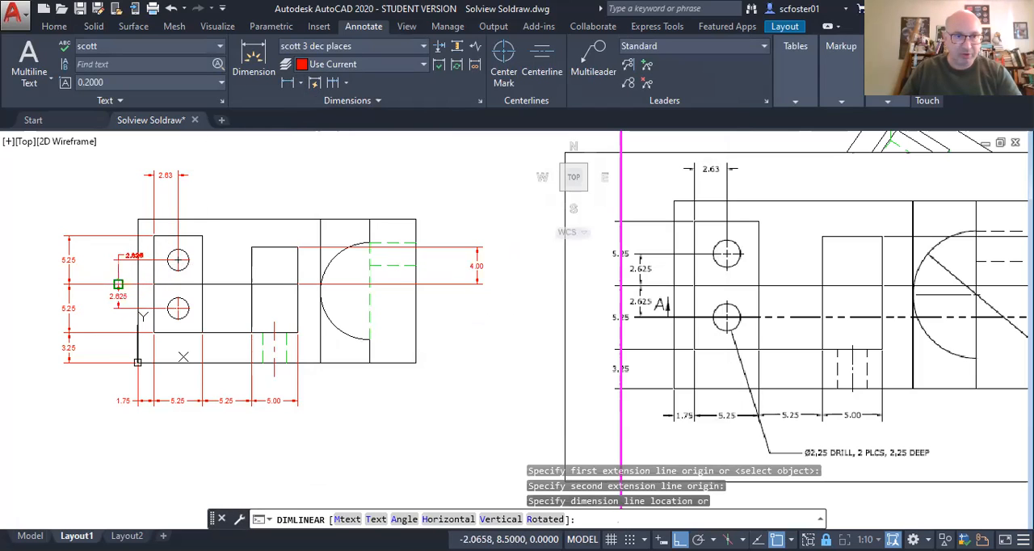
left_click(117, 284)
left_click(134, 255)
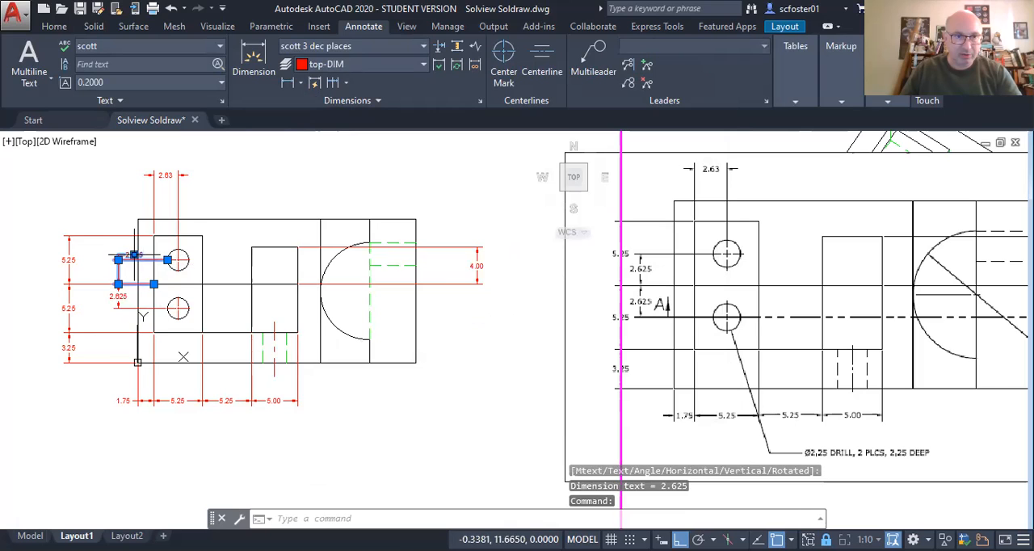
left_click(134, 255)
mouse_move(120, 272)
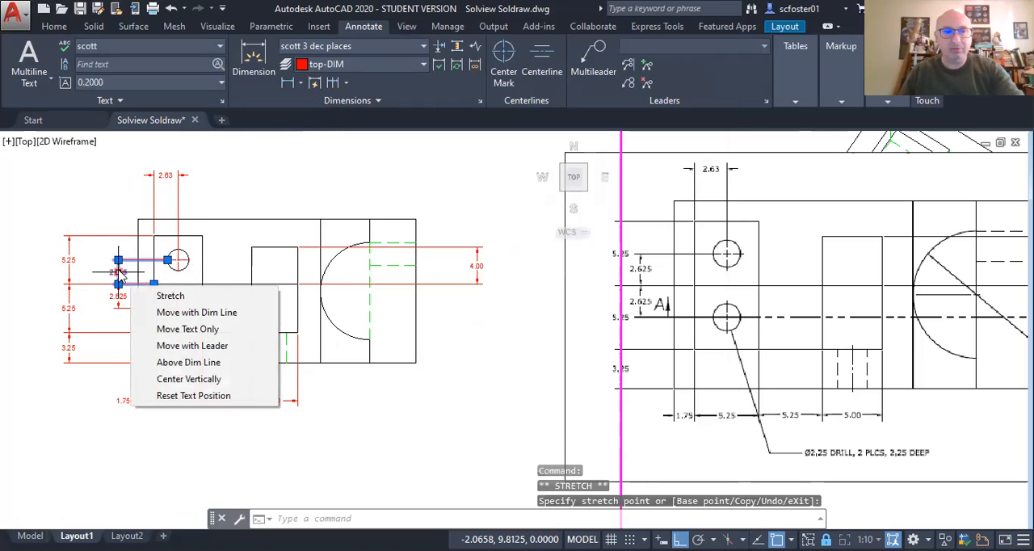
key("Escape")
key("Escape")
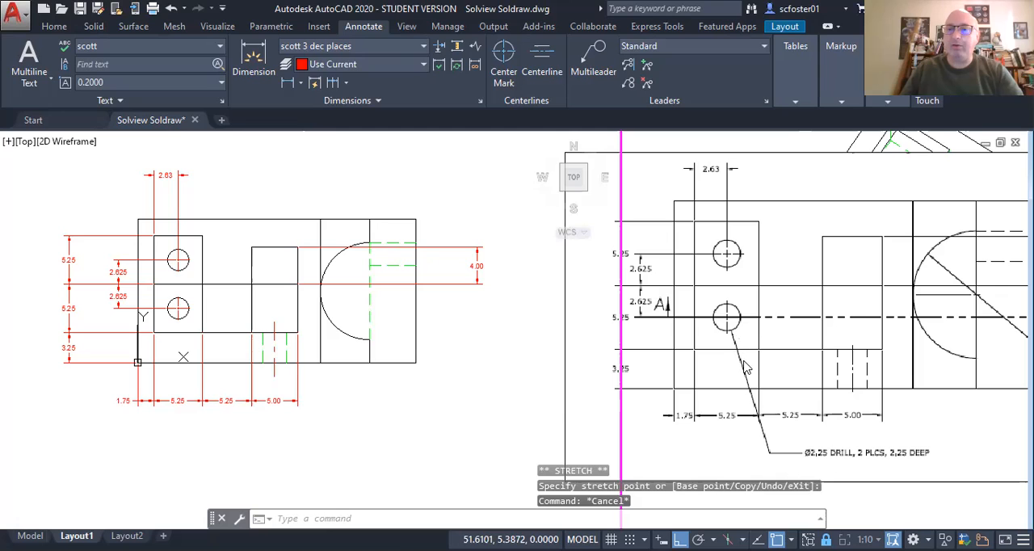
key("ctrl")
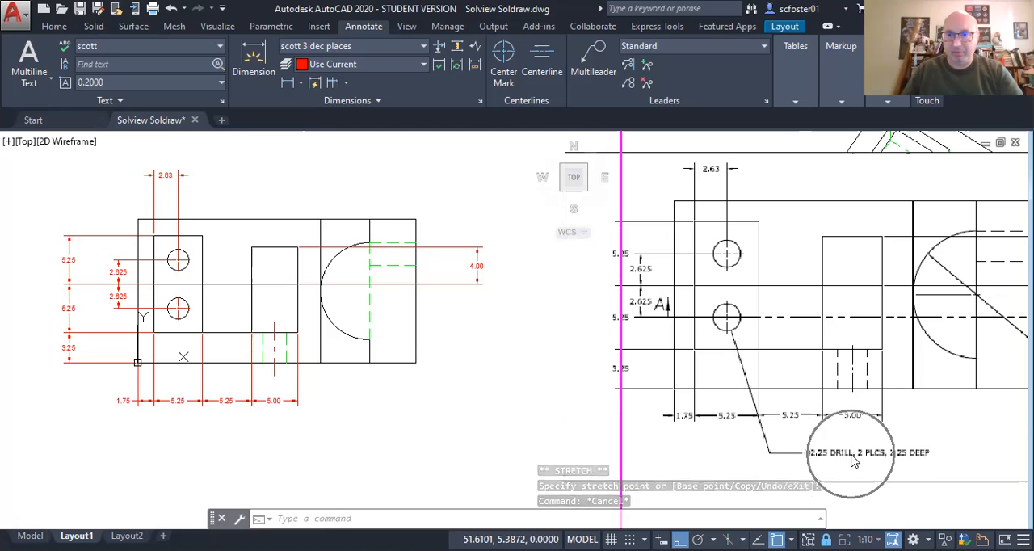
key("ctrl")
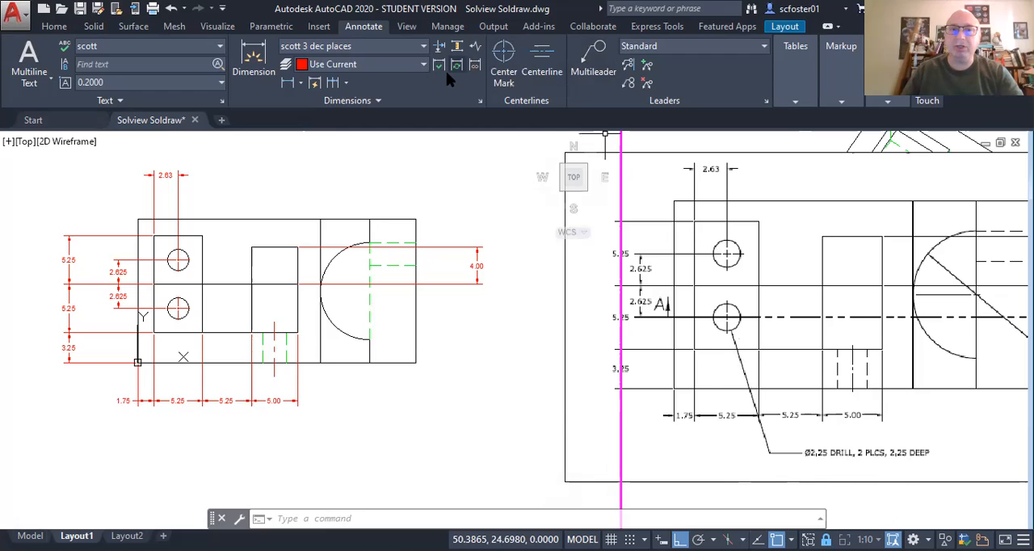
left_click(303, 87)
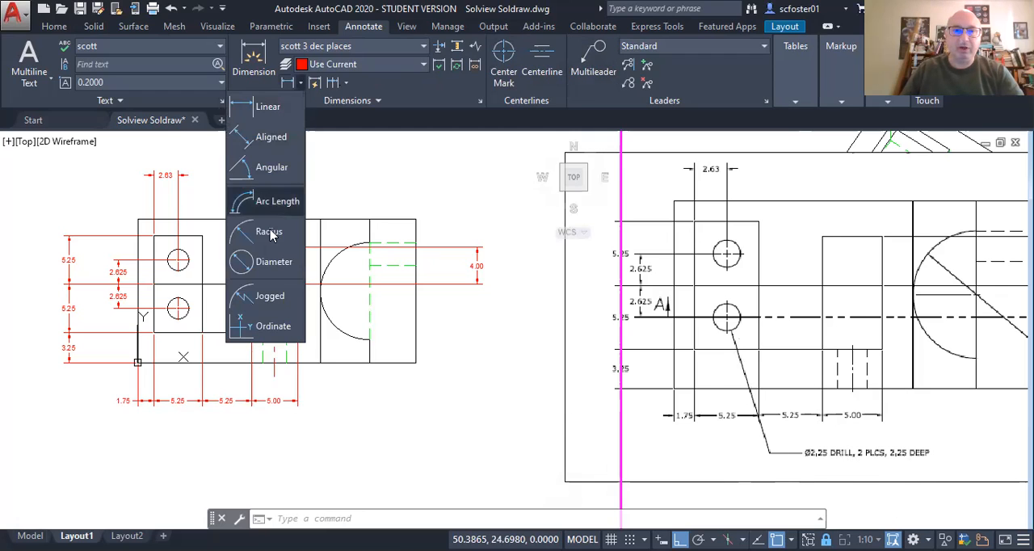
left_click(267, 264)
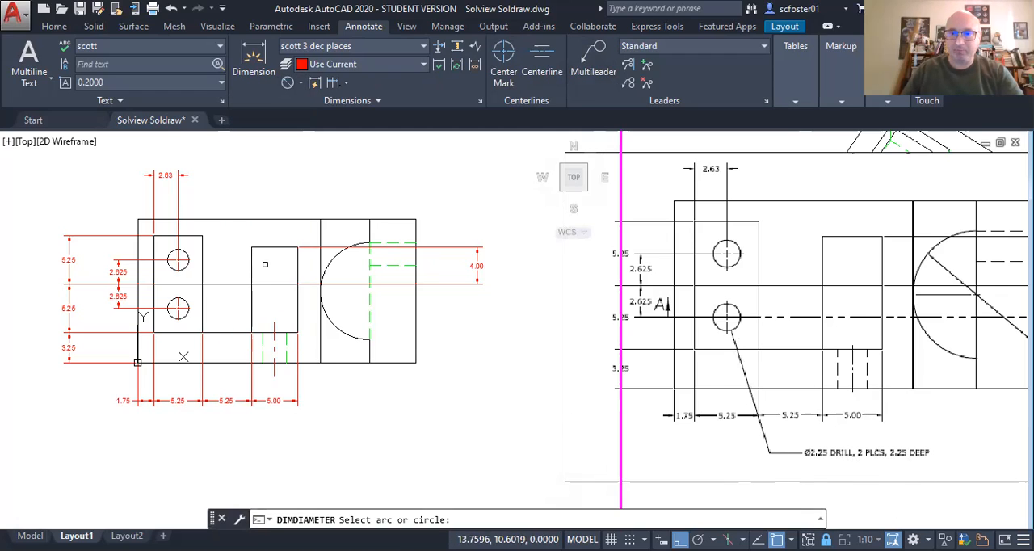
left_click(182, 311)
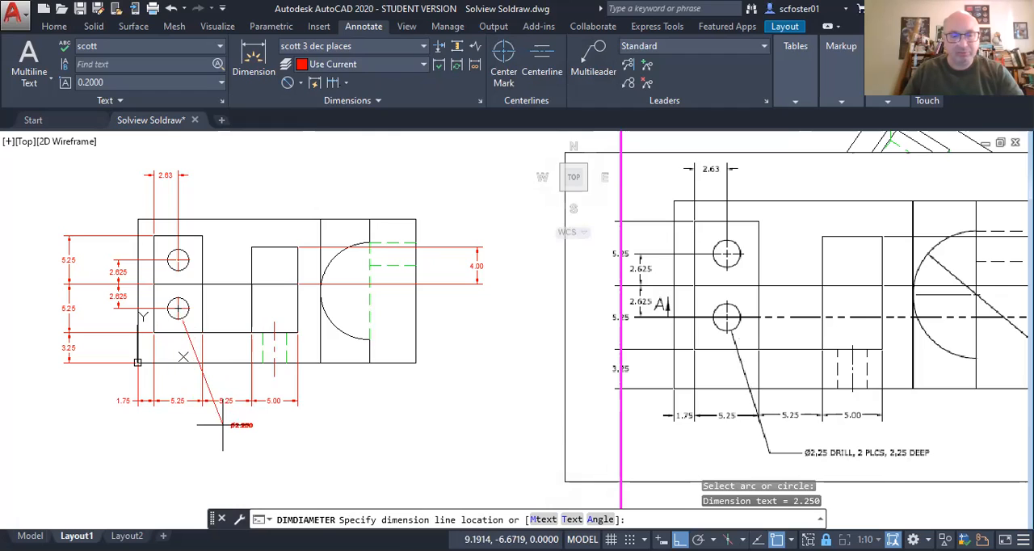
key("Escape")
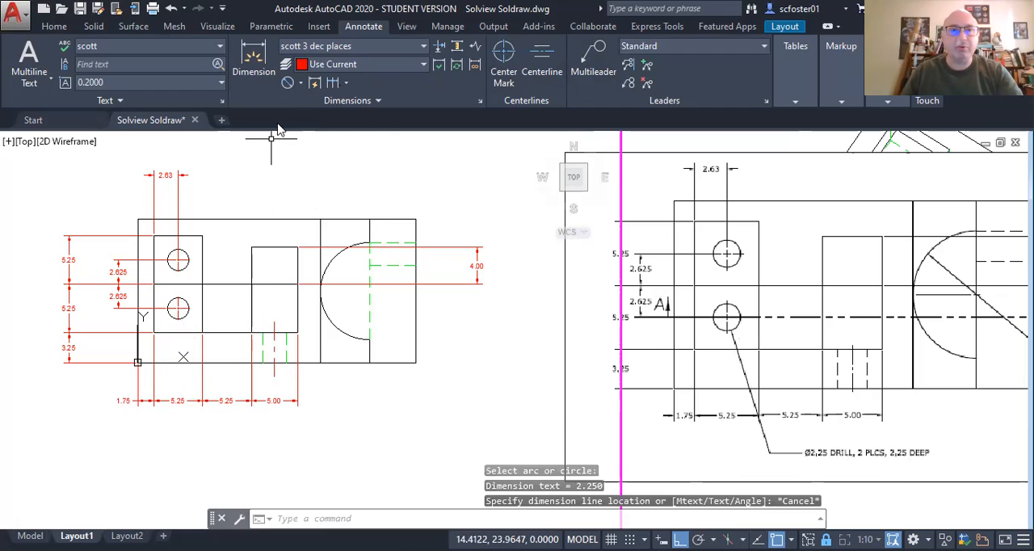
Step: Add a diameter dimension to the upper hole with its text placed above the top view, and select it
left_click(287, 83)
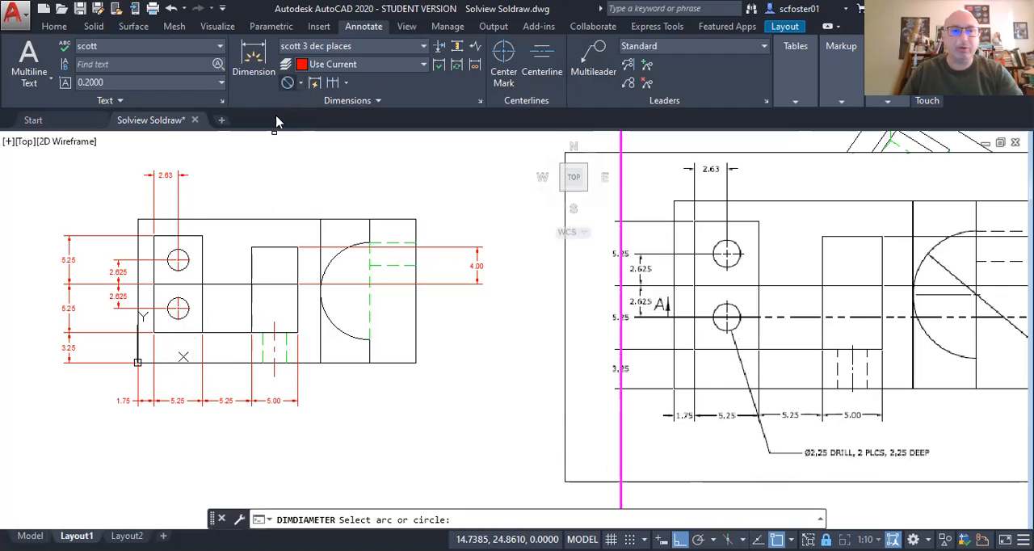
left_click(181, 255)
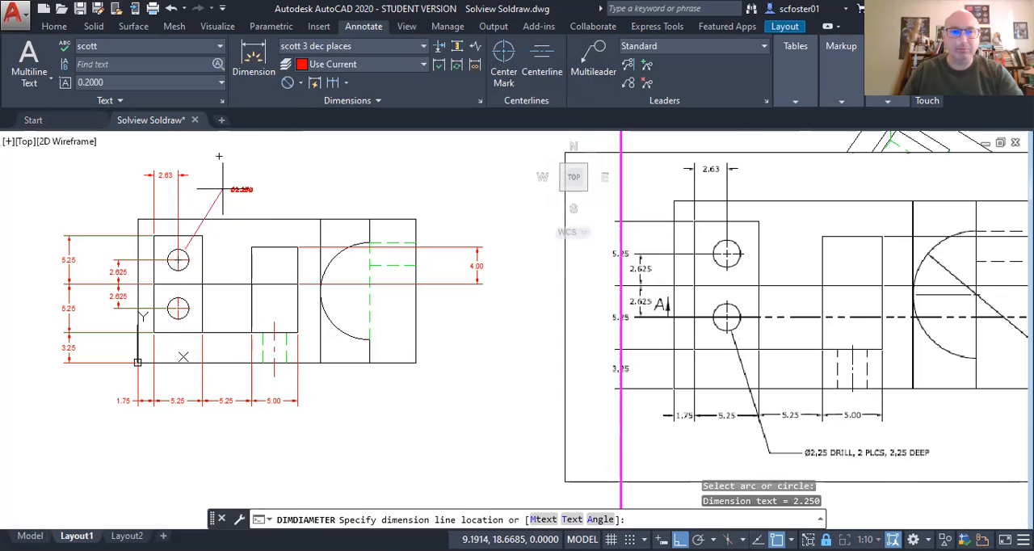
left_click(236, 188)
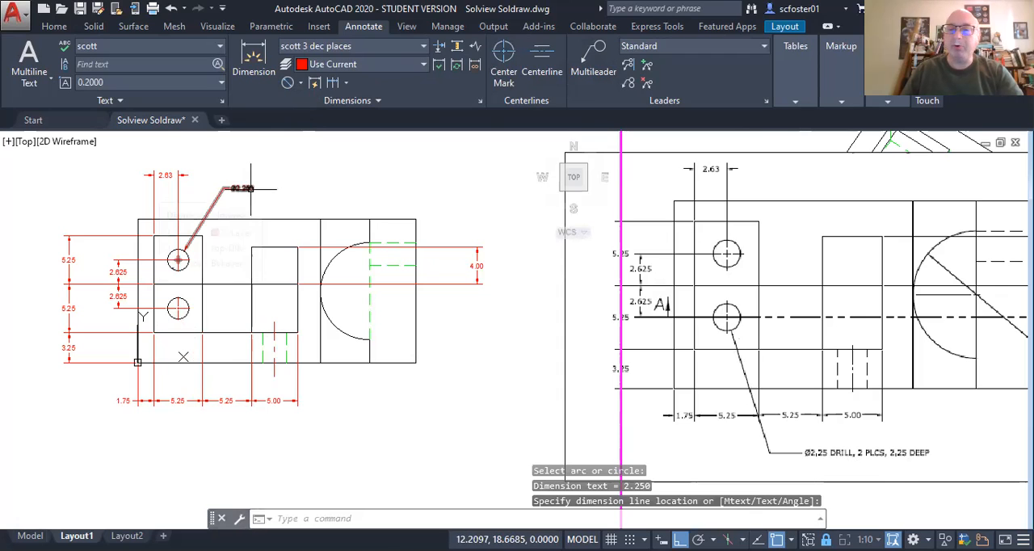
left_click(245, 187)
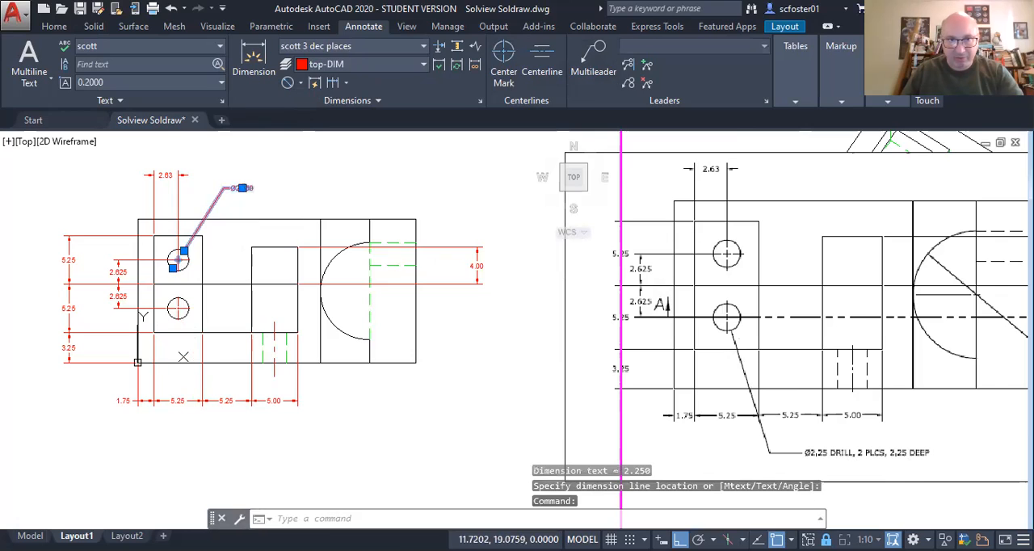
Step: Append "DRILL, 2 PLCS, 2.25 DEEP" after the diameter value in the upper hole's dimension text
double_click(247, 186)
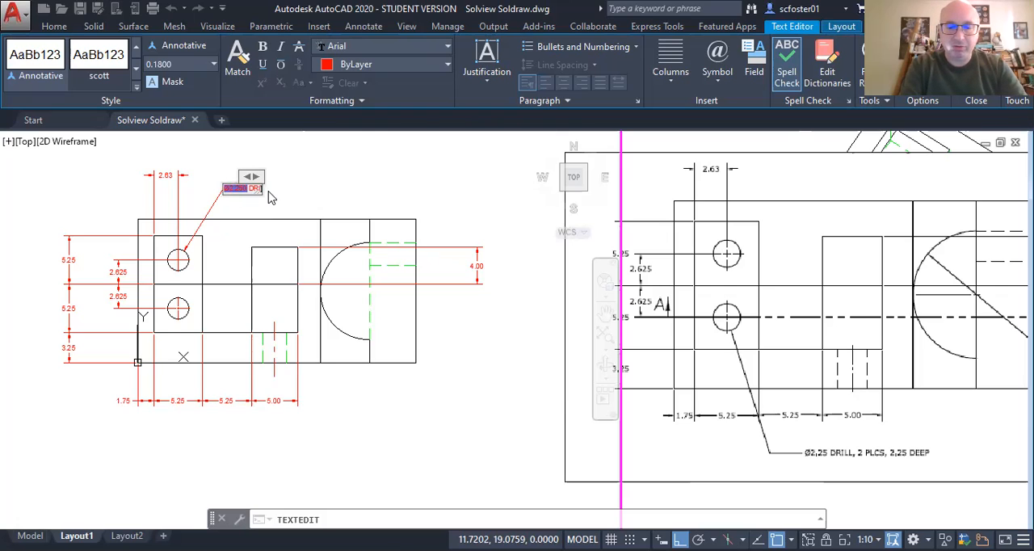
type(", 2 PLCS,")
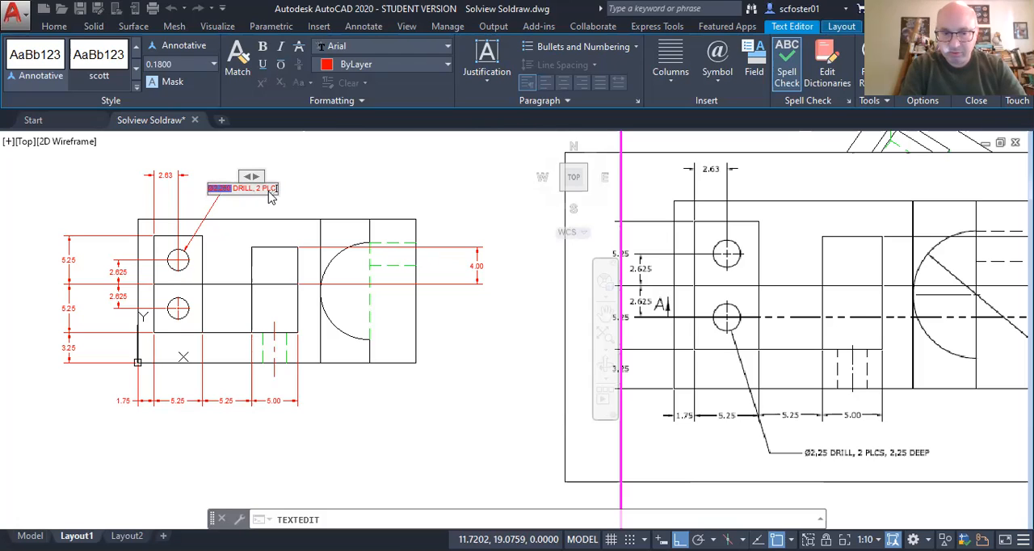
type(" 2.25 DEEP")
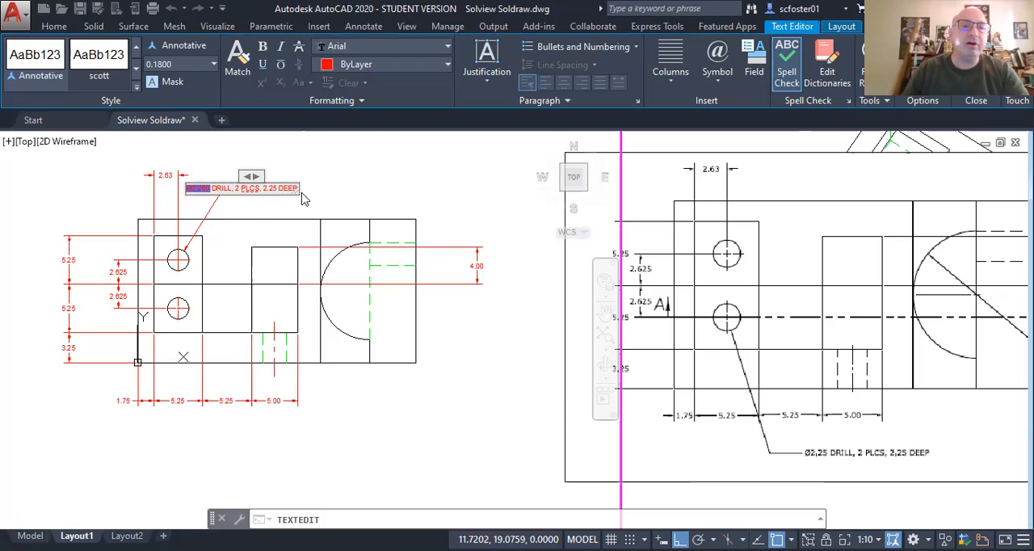
left_click(350, 202)
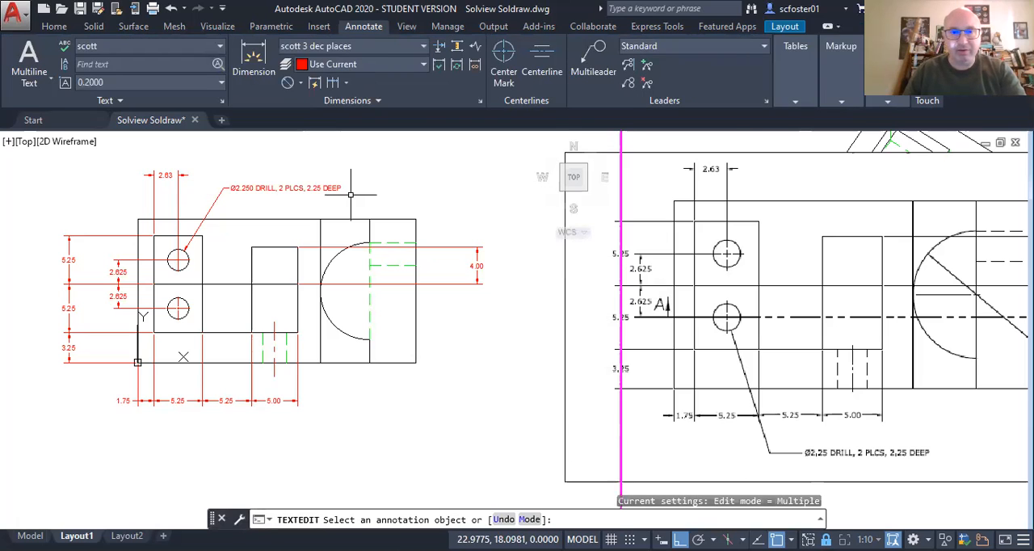
key("Escape")
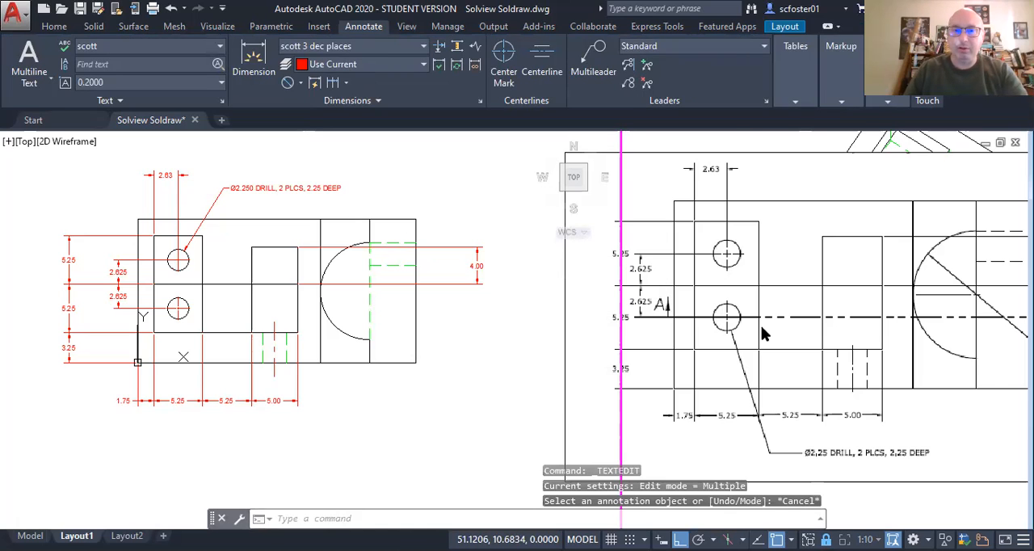
Step: Add a radius dimension to the large arc in the top view, with its text outside the plate, below the 4.00 dimension
scroll(626, 326, "down", 5)
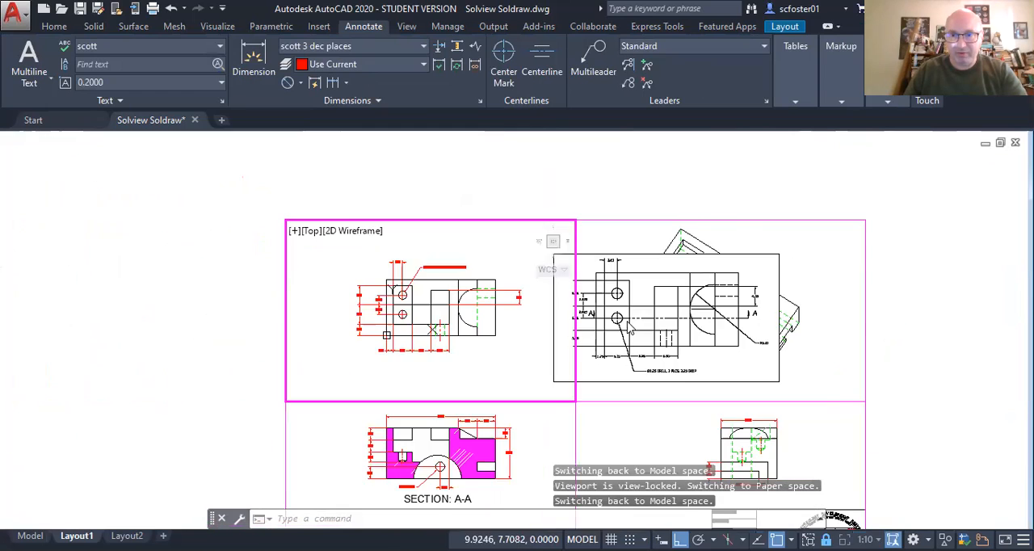
scroll(629, 325, "up", 2)
scroll(848, 364, "up", 8)
scroll(848, 355, "down", 6)
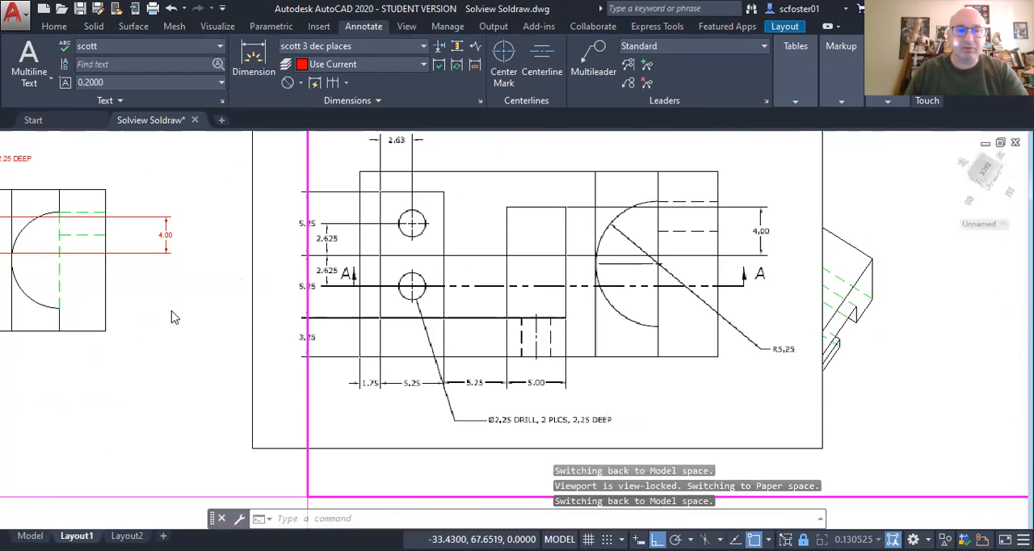
middle_click_drag(141, 310, 476, 328)
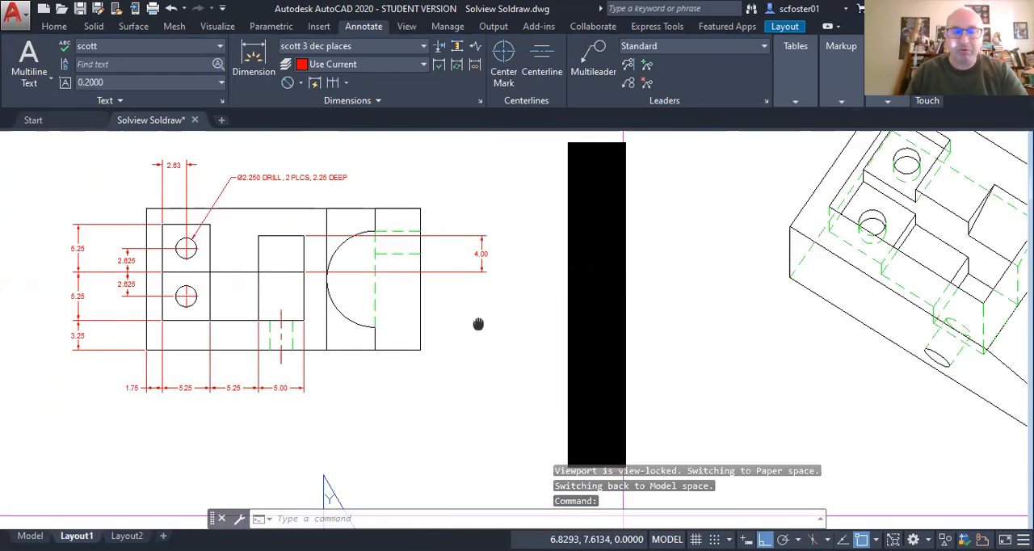
scroll(375, 295, "up", 6)
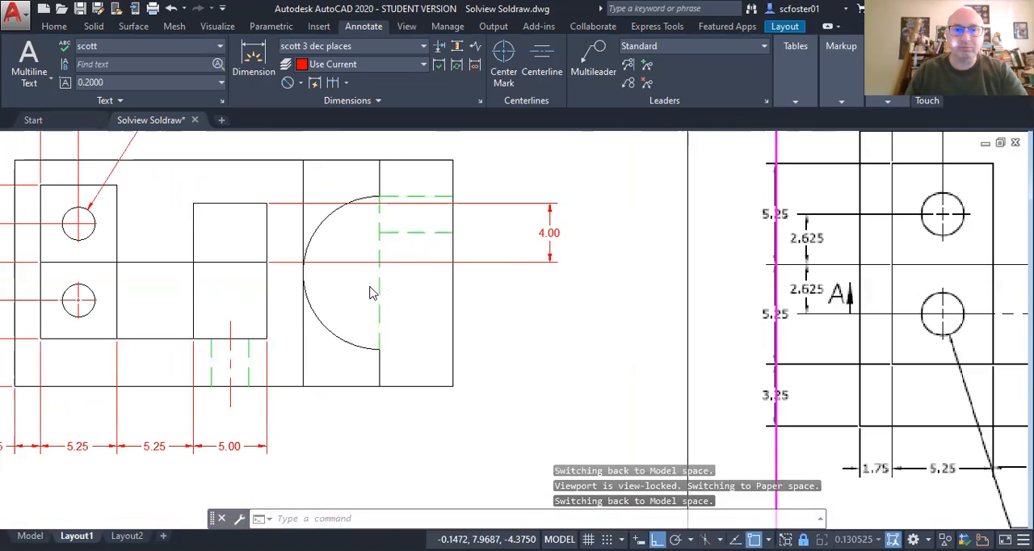
scroll(371, 293, "down", 5)
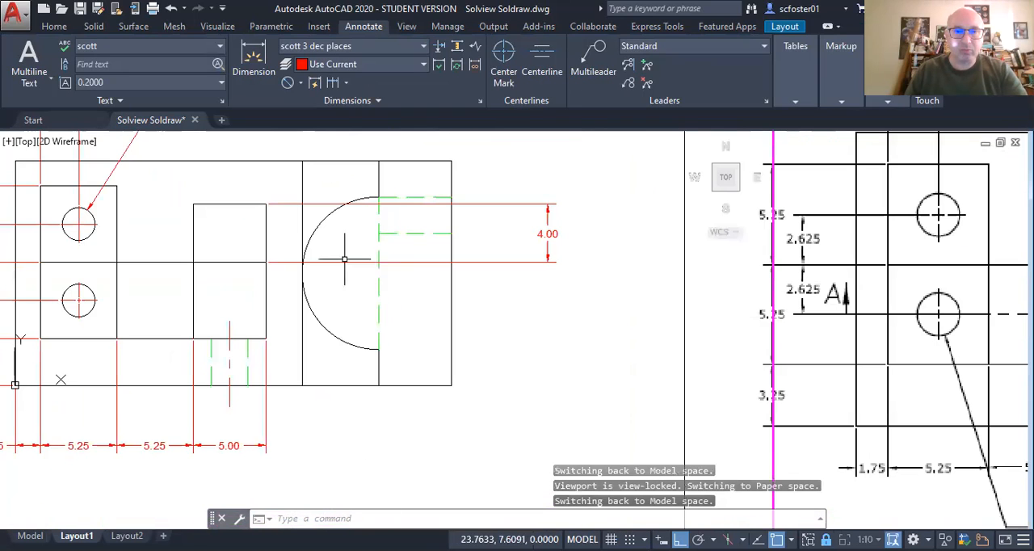
scroll(324, 241, "up", 3)
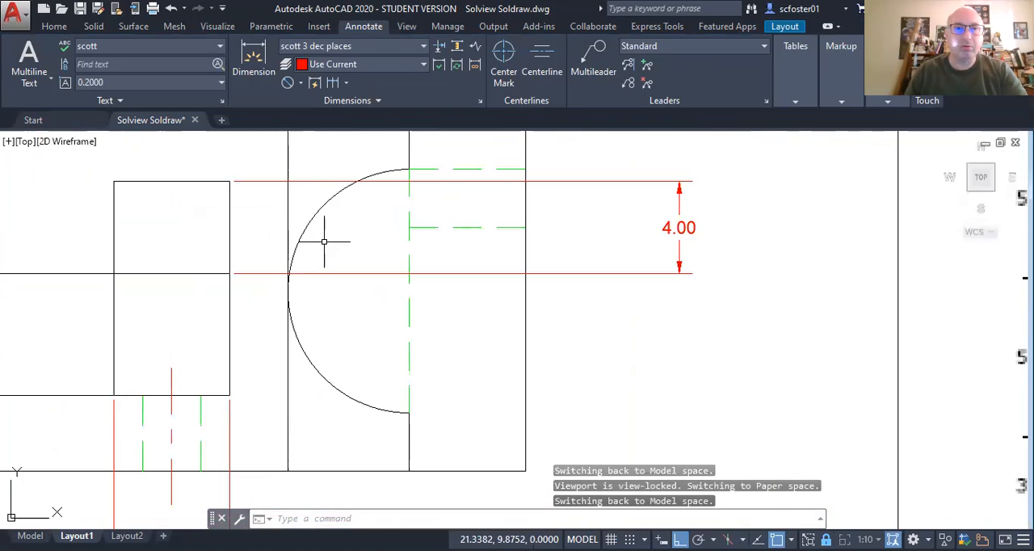
left_click(302, 83)
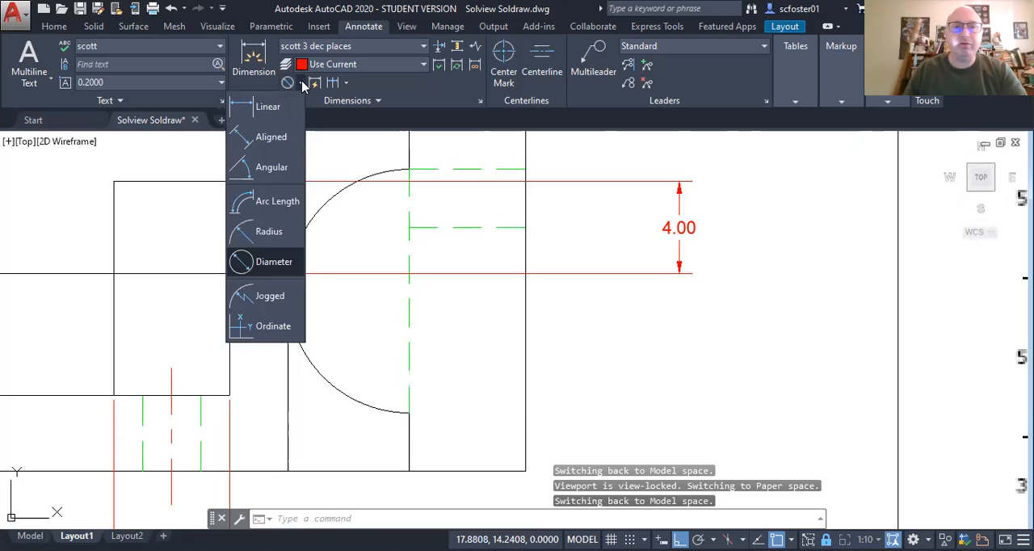
left_click(267, 232)
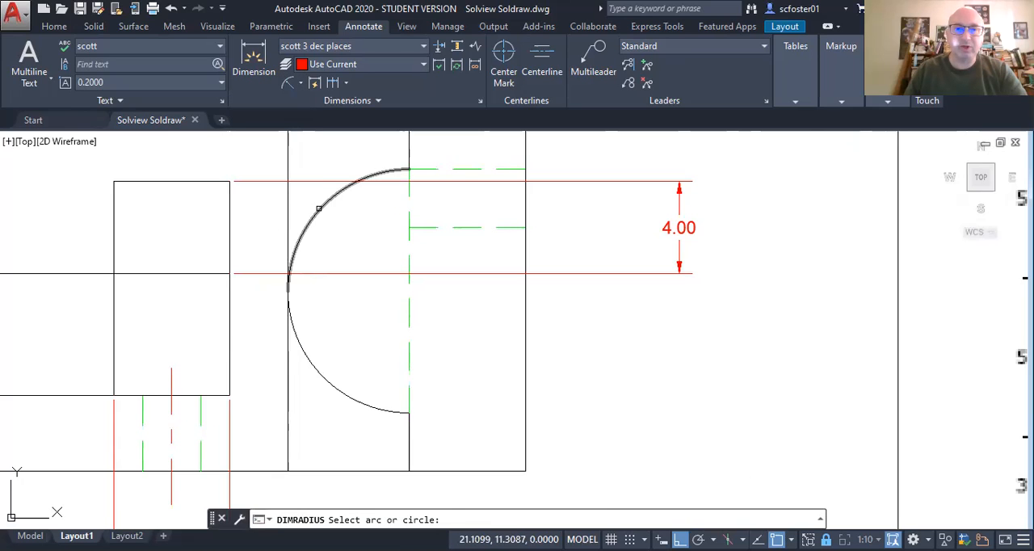
left_click(323, 205)
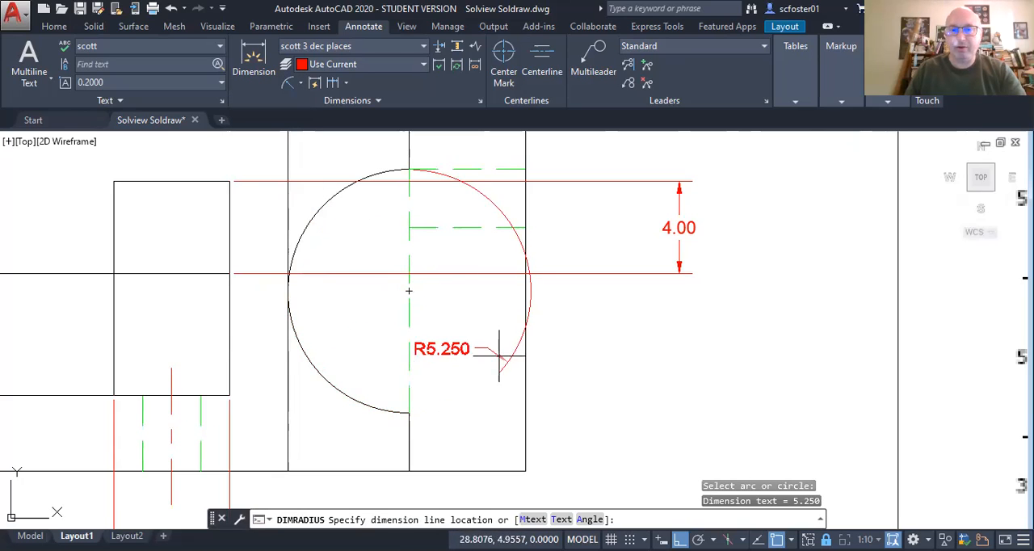
left_click(617, 396)
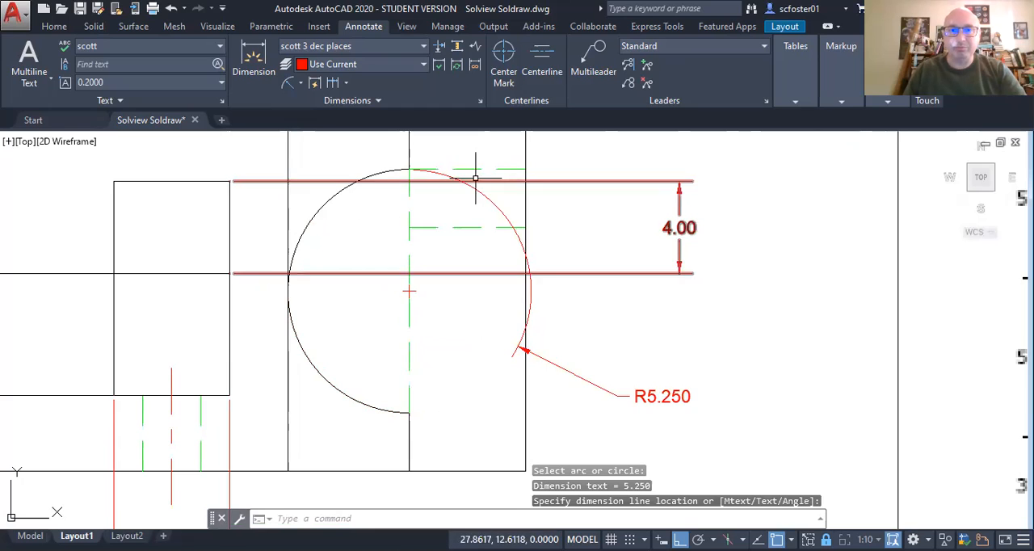
Step: Turn off the arc radius dimension's extension line in its properties and choose Mark as its center mark type
left_click(584, 377)
right_click(588, 338)
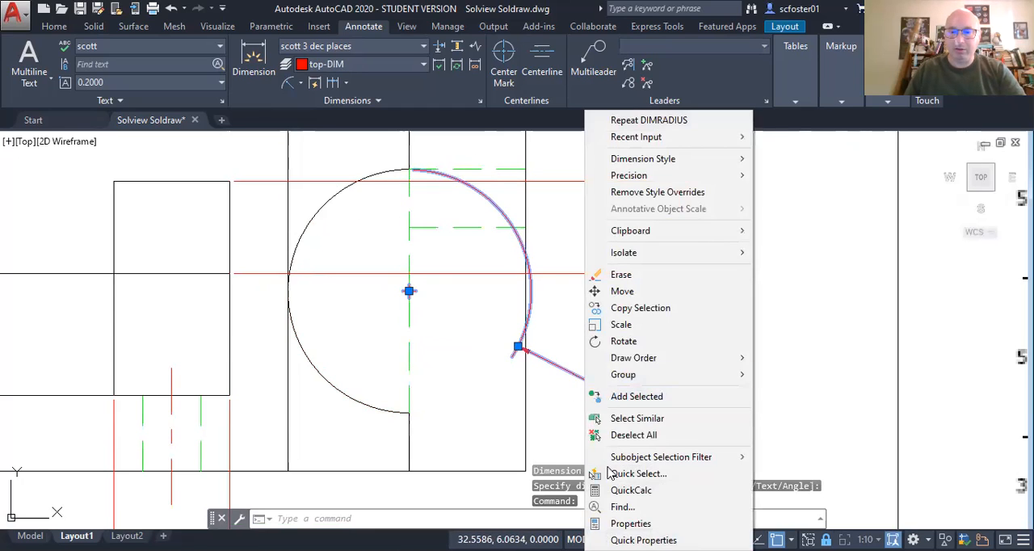
left_click(626, 524)
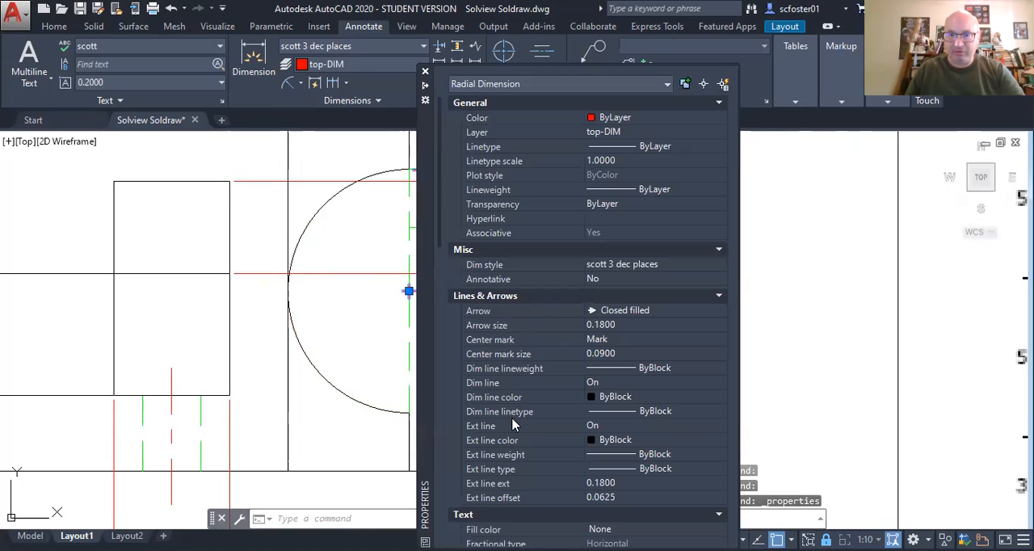
mouse_move(427, 153)
left_mouse_down()
mouse_move(503, 153)
mouse_move(605, 129)
left_mouse_up()
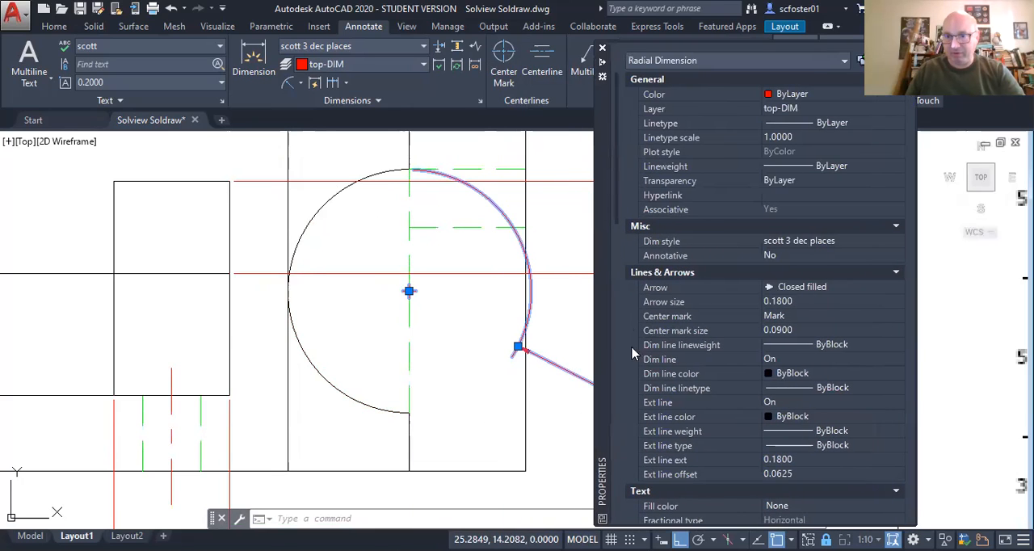
left_click(797, 405)
left_click(899, 404)
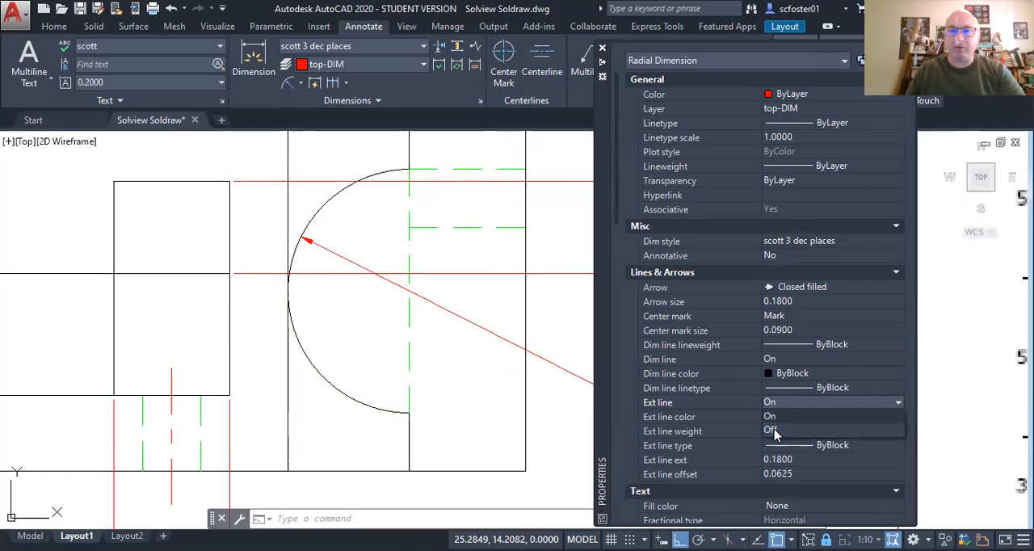
left_click(772, 431)
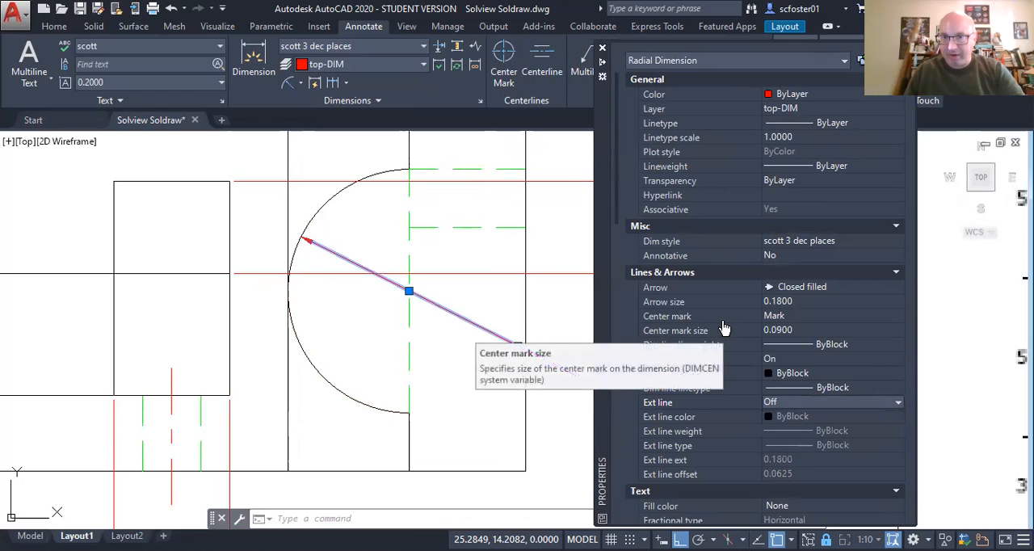
left_click(813, 313)
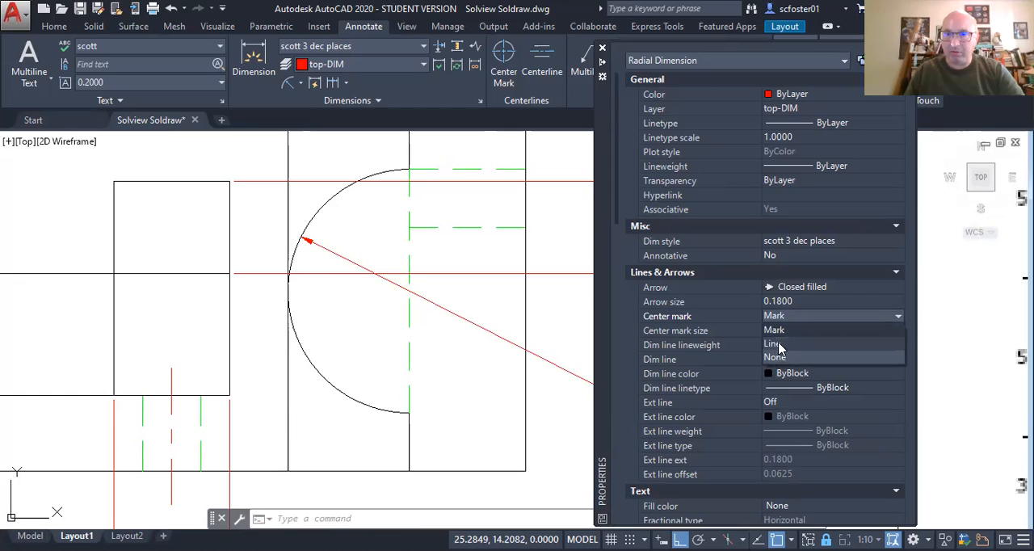
left_click(778, 325)
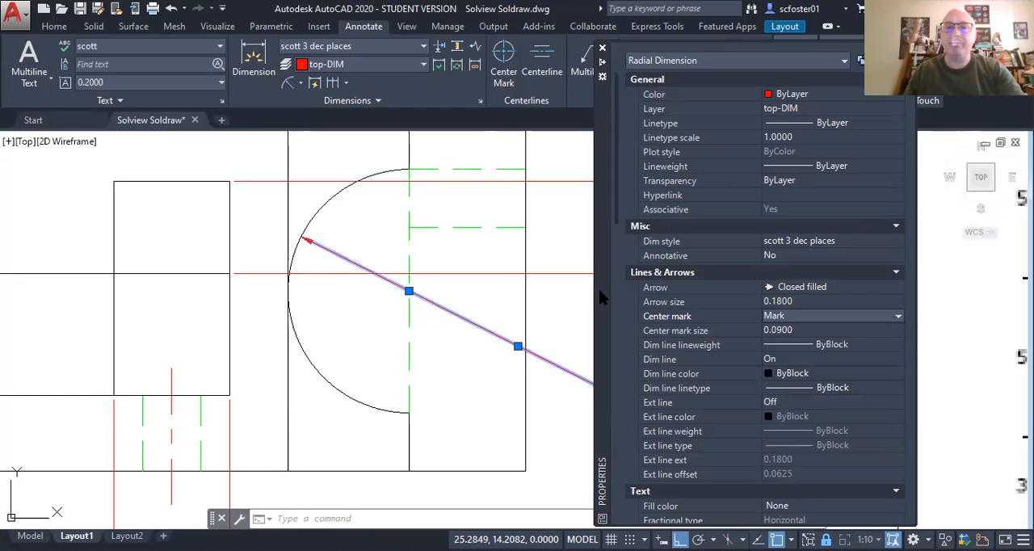
left_click(563, 300)
left_click(547, 291)
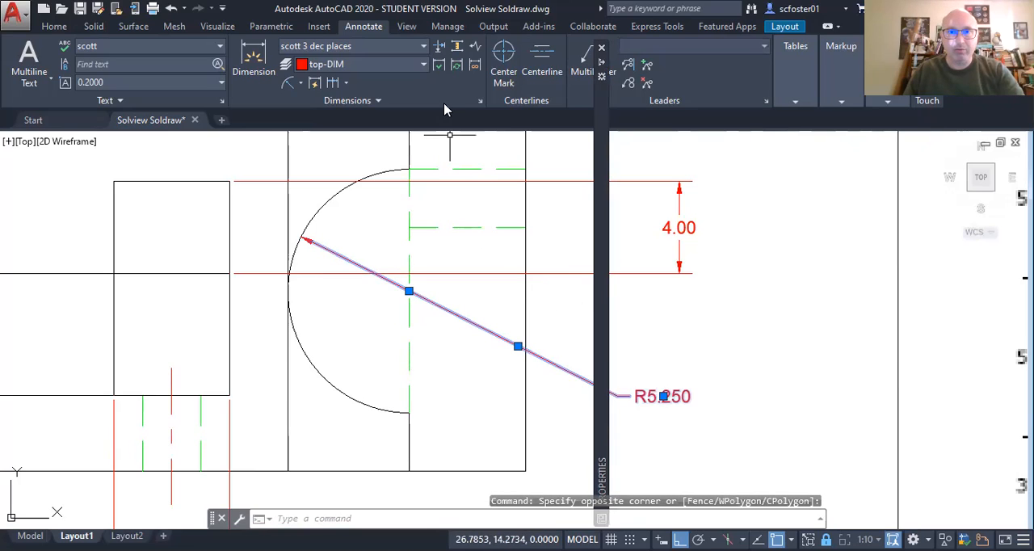
Step: Add a center mark to the large arc in the top view
left_click(502, 71)
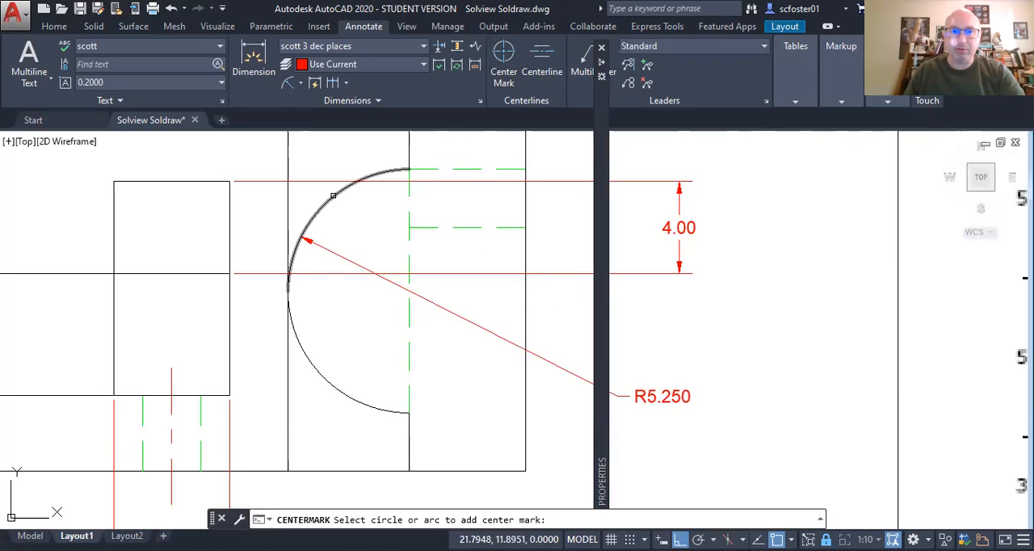
left_click(321, 210)
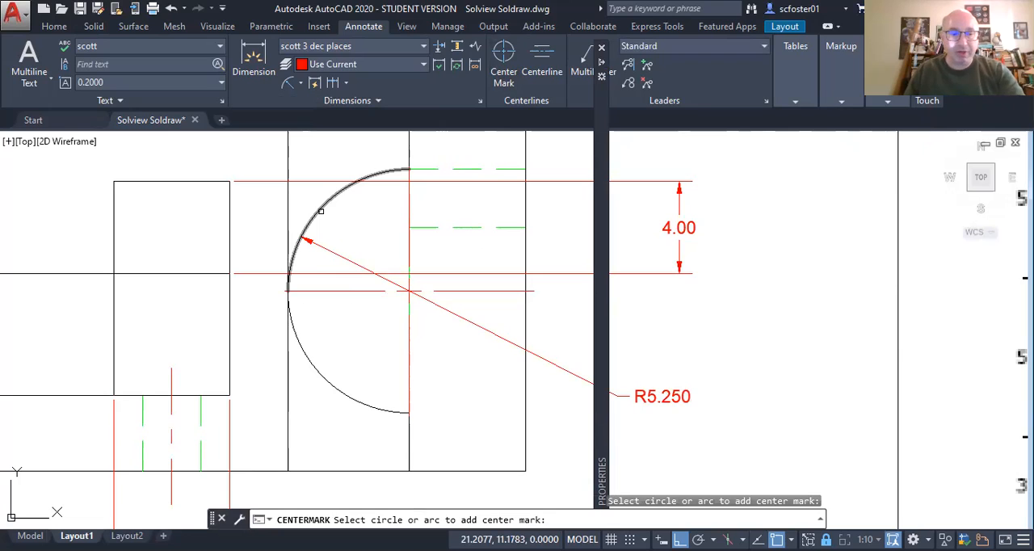
key("Escape")
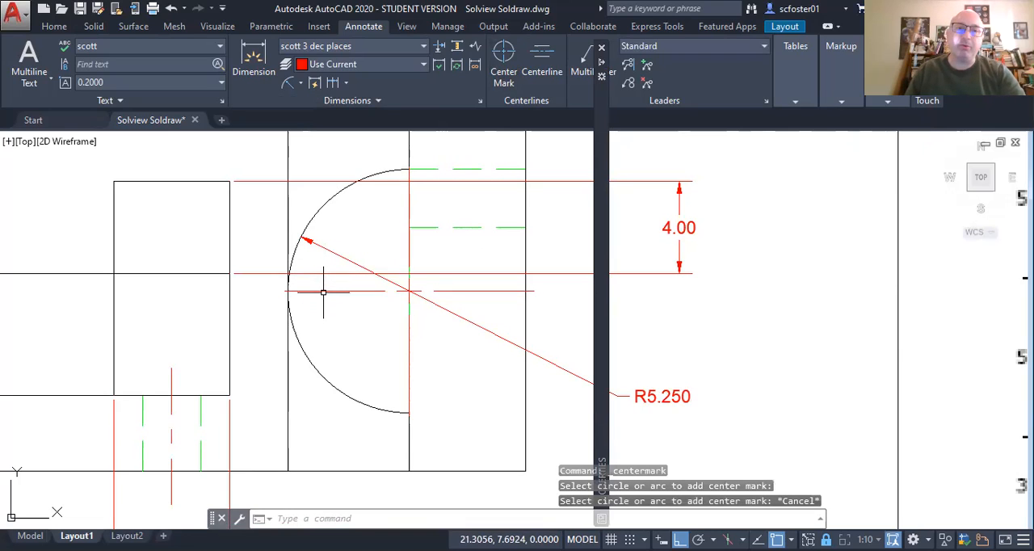
left_click(321, 290)
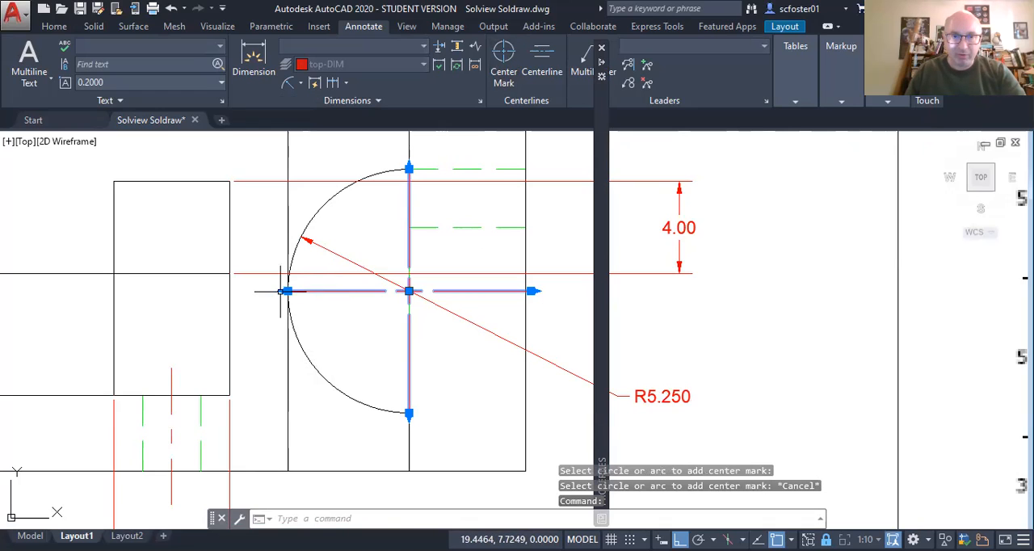
left_click(283, 291)
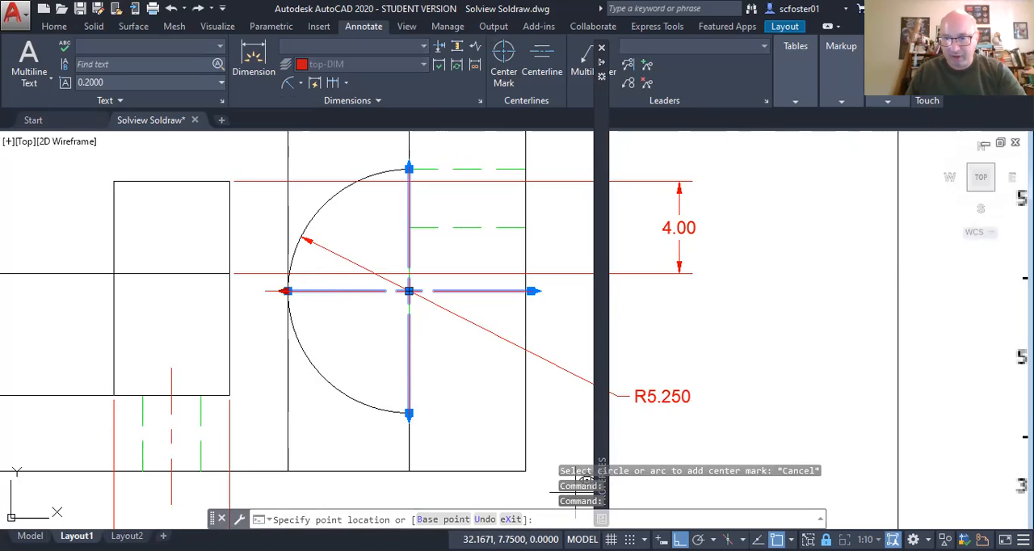
key("F3")
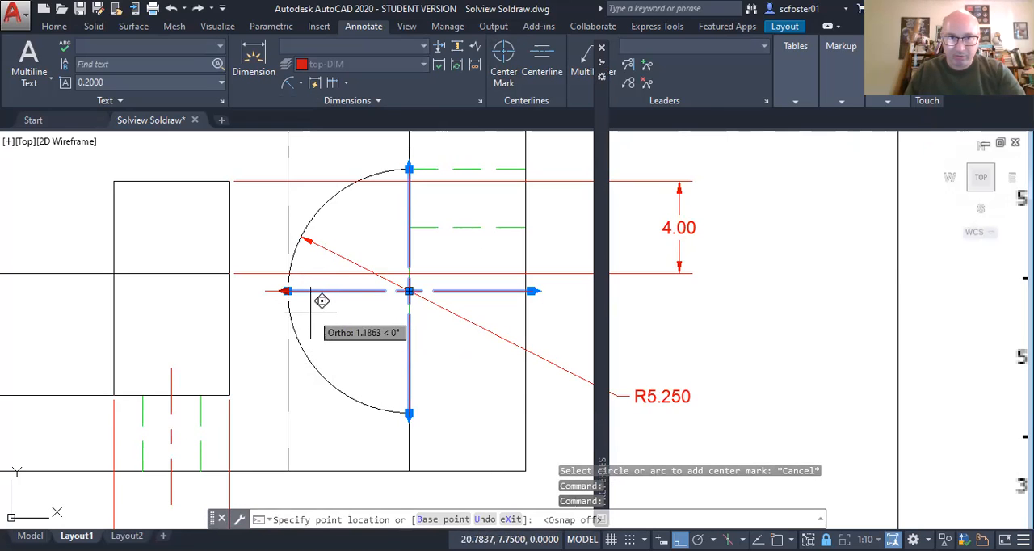
key("Escape")
key("Escape")
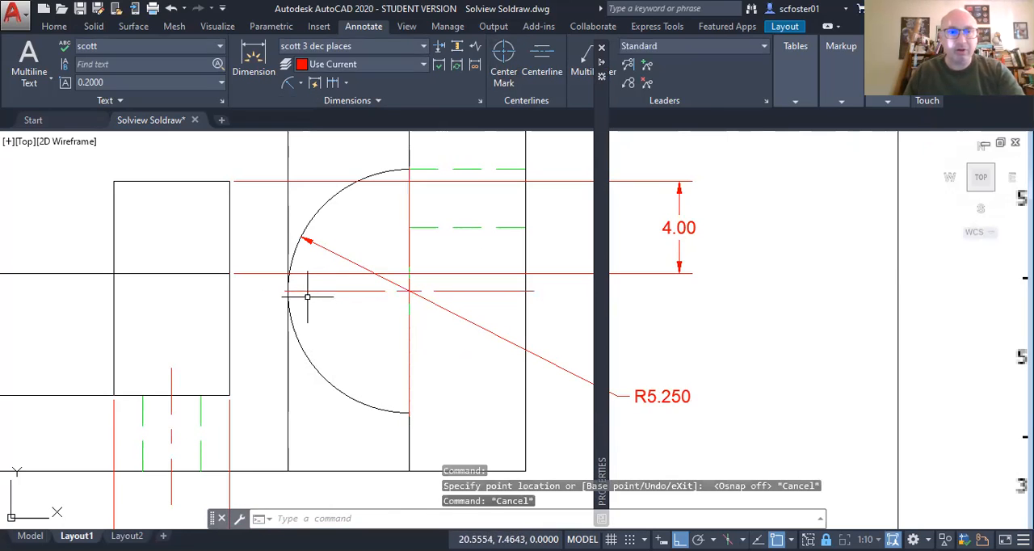
Step: Try to scale the large arc's center mark by a factor of .875 about its center
left_click(319, 291)
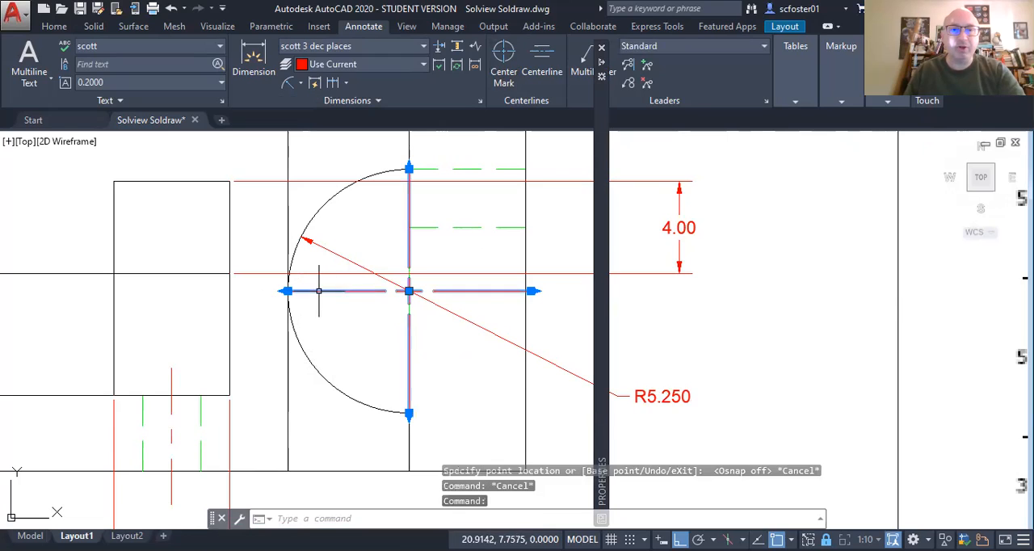
left_click(409, 291)
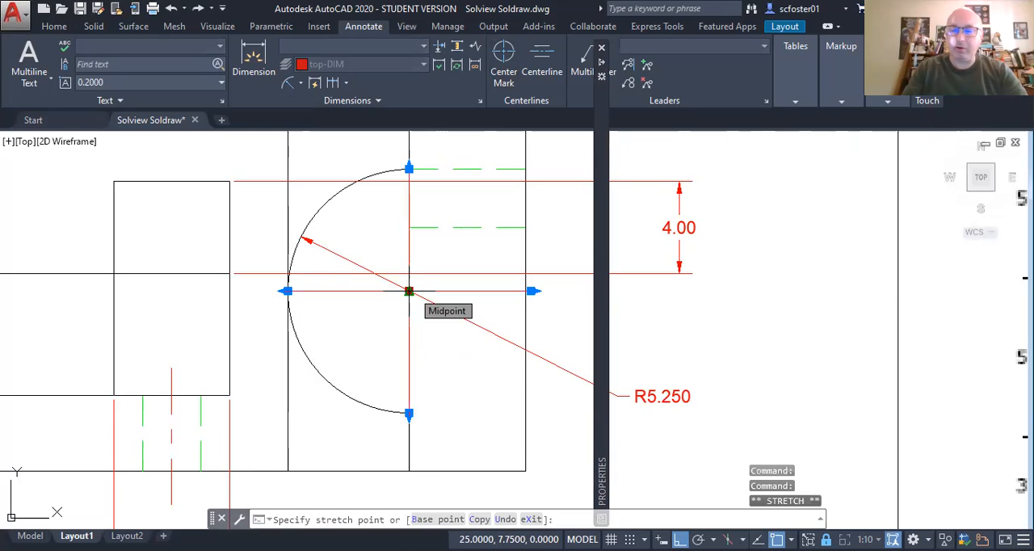
type("SC")
key("Return")
type(".")
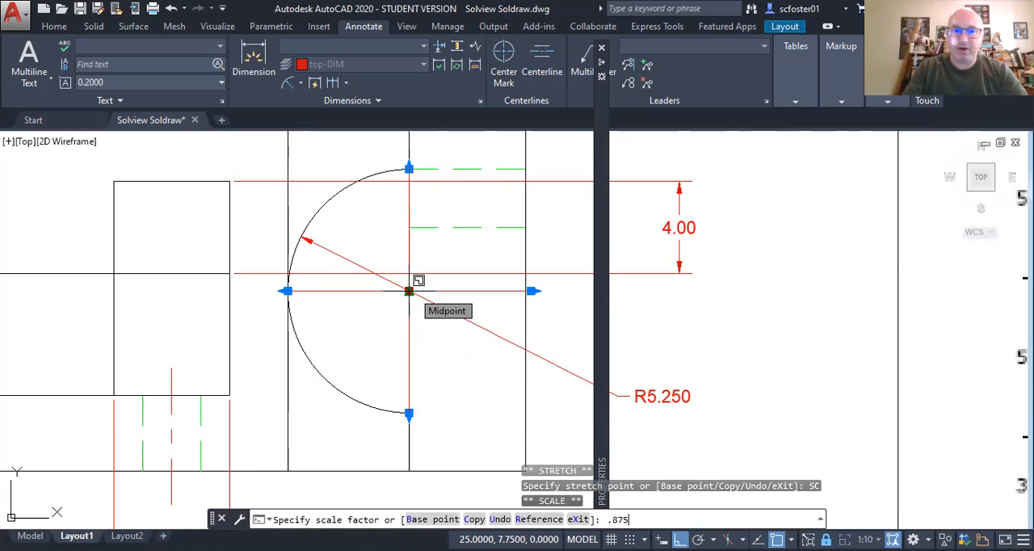
type("875")
key("Return")
mouse_move(412, 297)
key("Escape")
key("Escape")
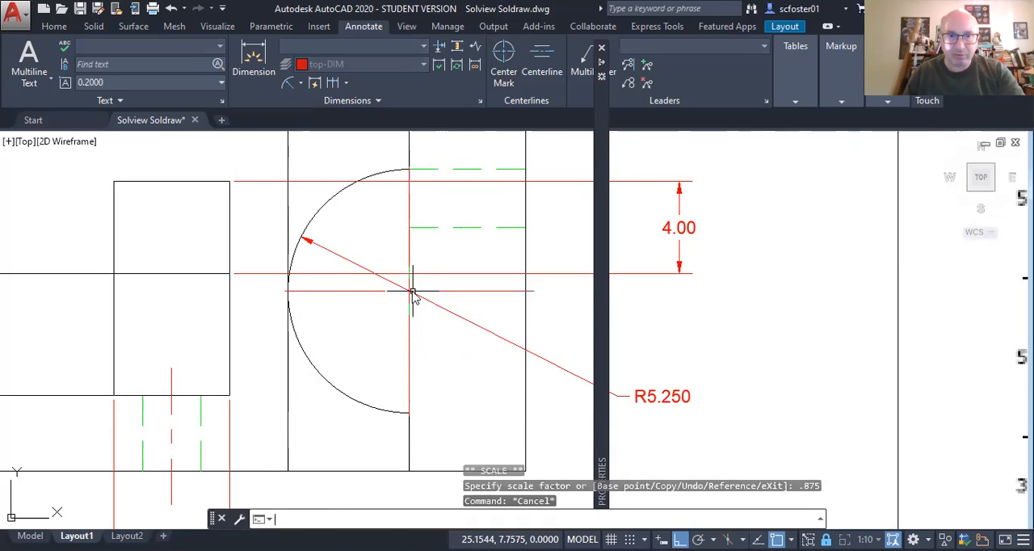
Step: Explode the large arc's center mark into separate lines
left_click(371, 292)
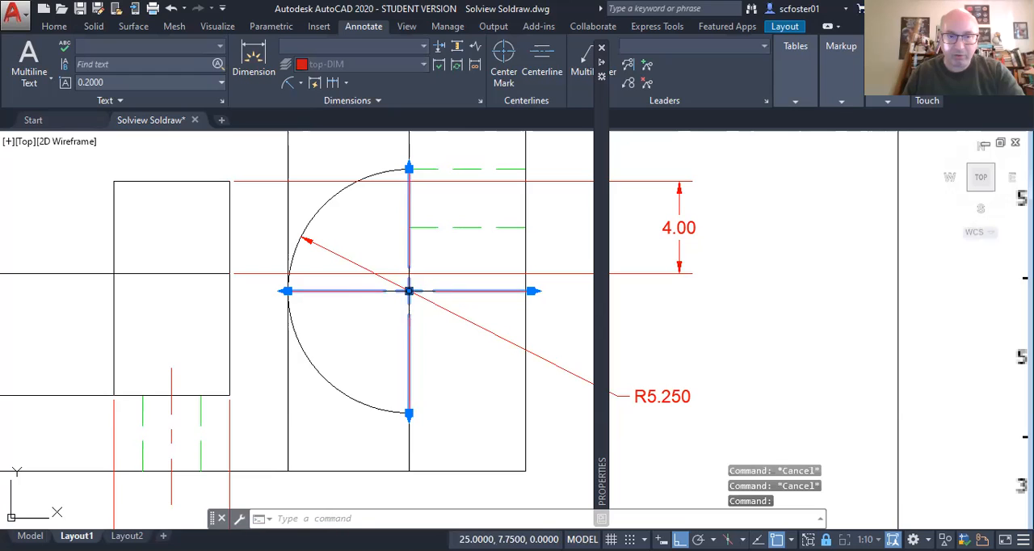
left_click(409, 291)
key("Escape")
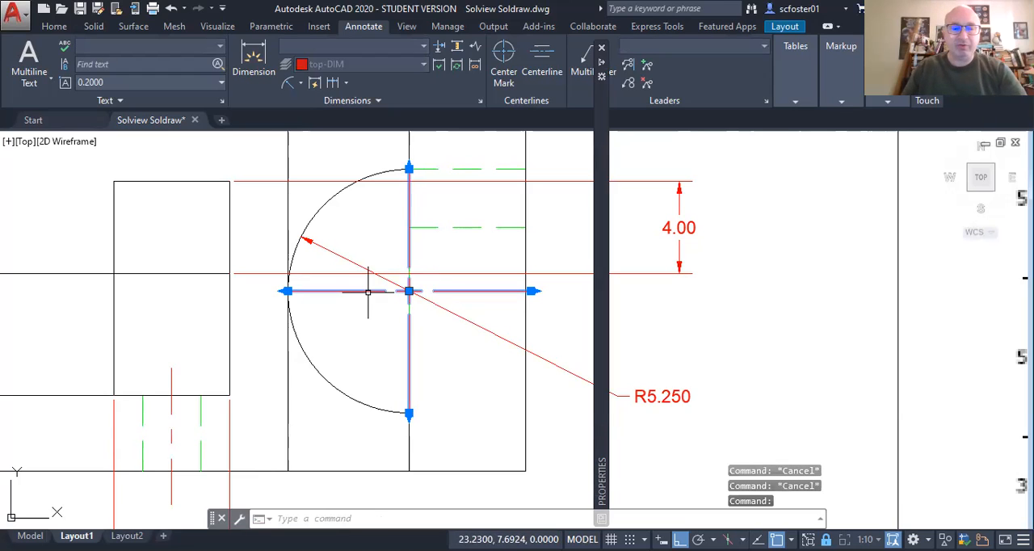
type("x")
key("Return")
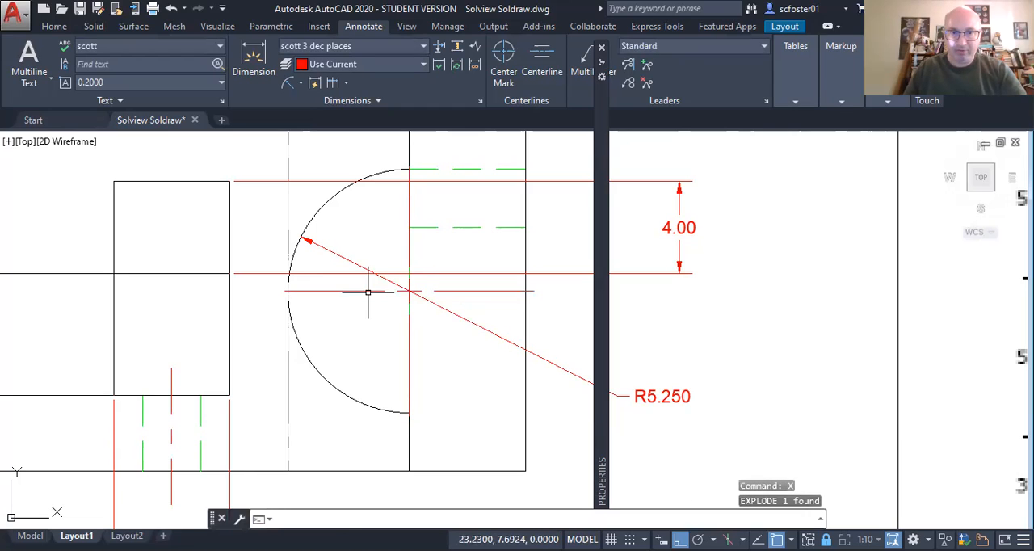
Step: Scale the six exploded center mark lines of the large arc by .875 about the arc's center
left_click(366, 288)
left_click(326, 302)
left_click(398, 153)
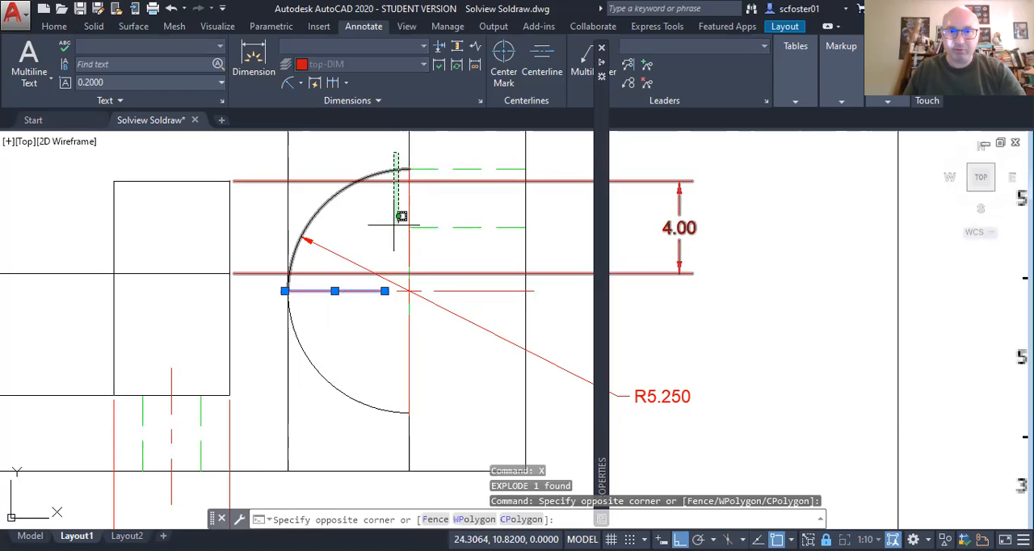
left_click(417, 270)
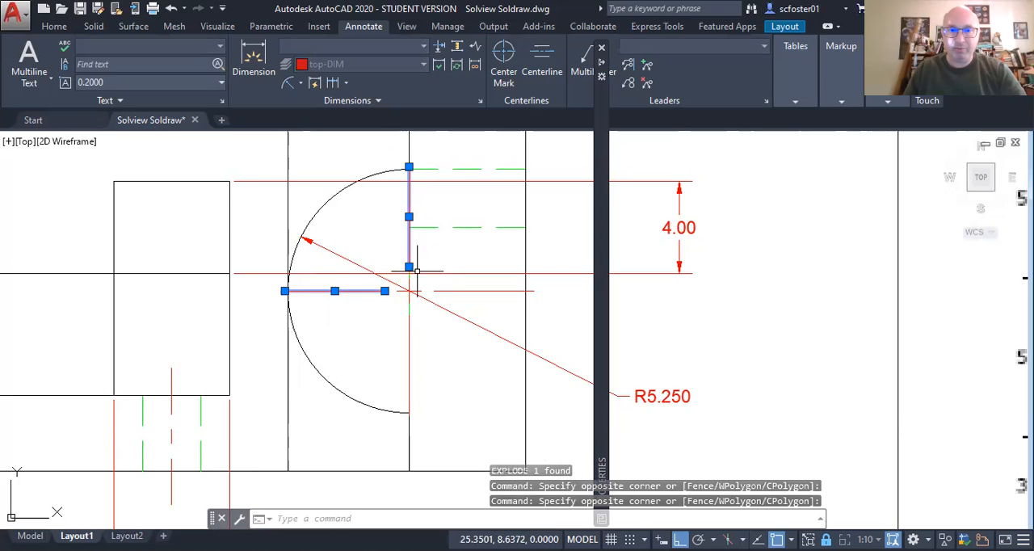
left_click(383, 260)
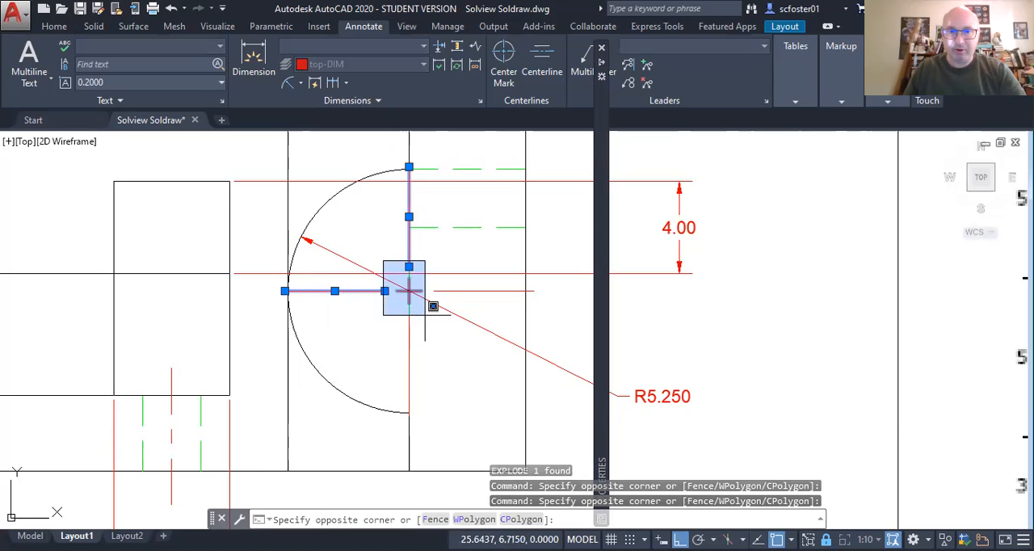
left_click(422, 313)
left_click(379, 312)
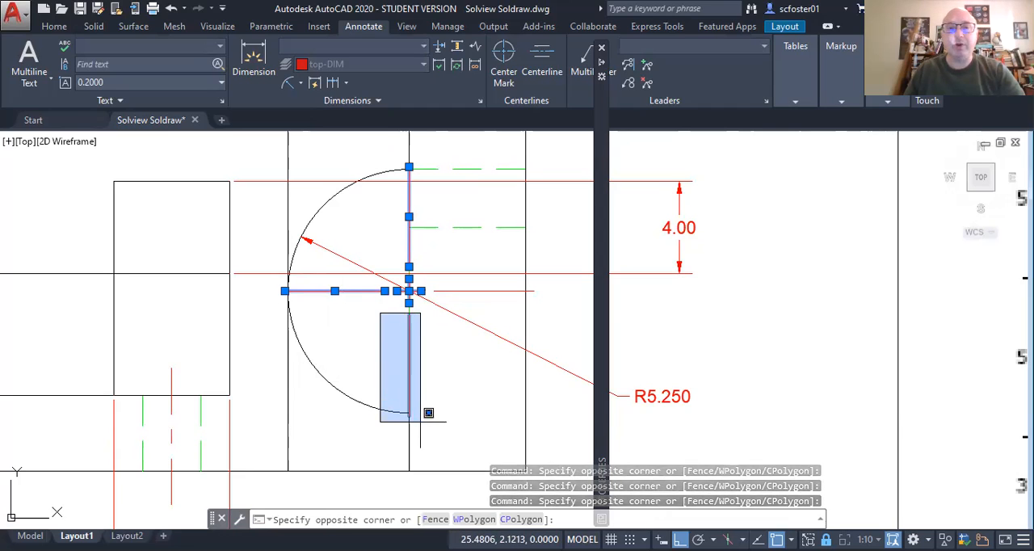
left_click(420, 421)
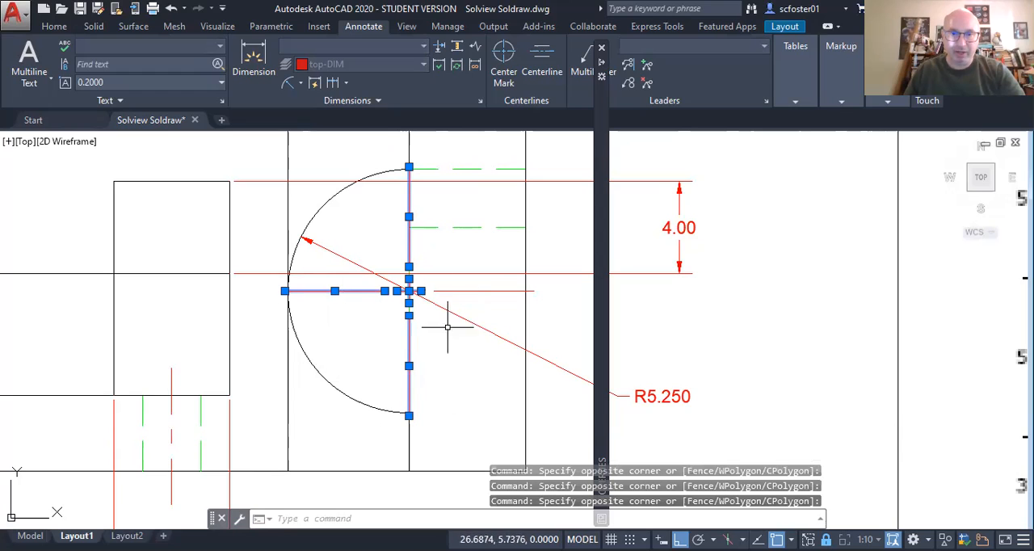
left_click(455, 291)
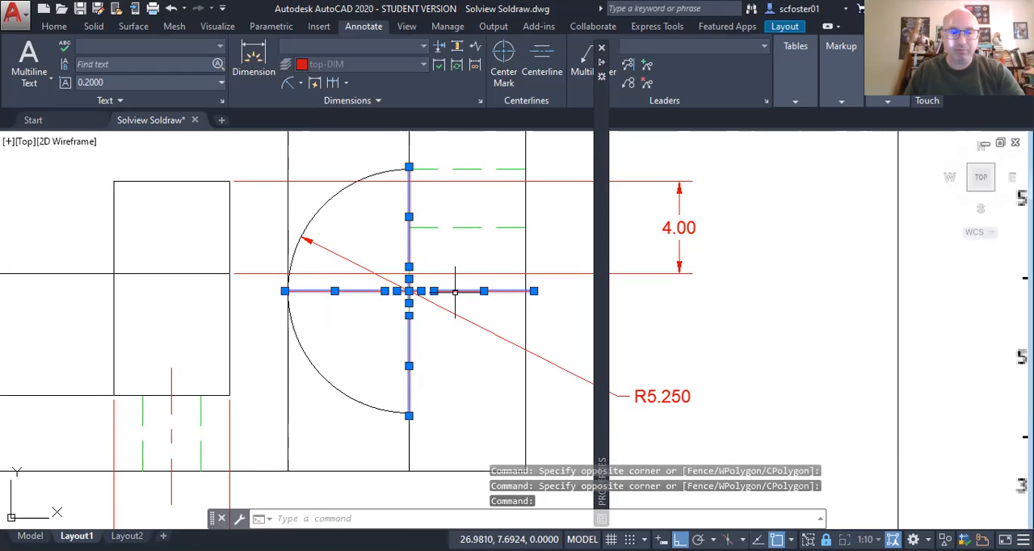
type("sc")
key("Return")
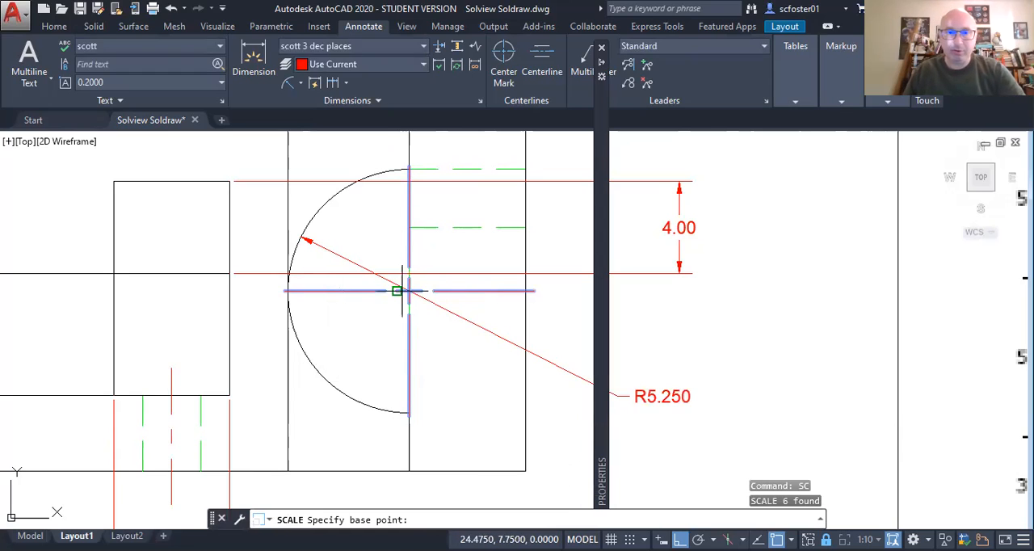
left_click(408, 291)
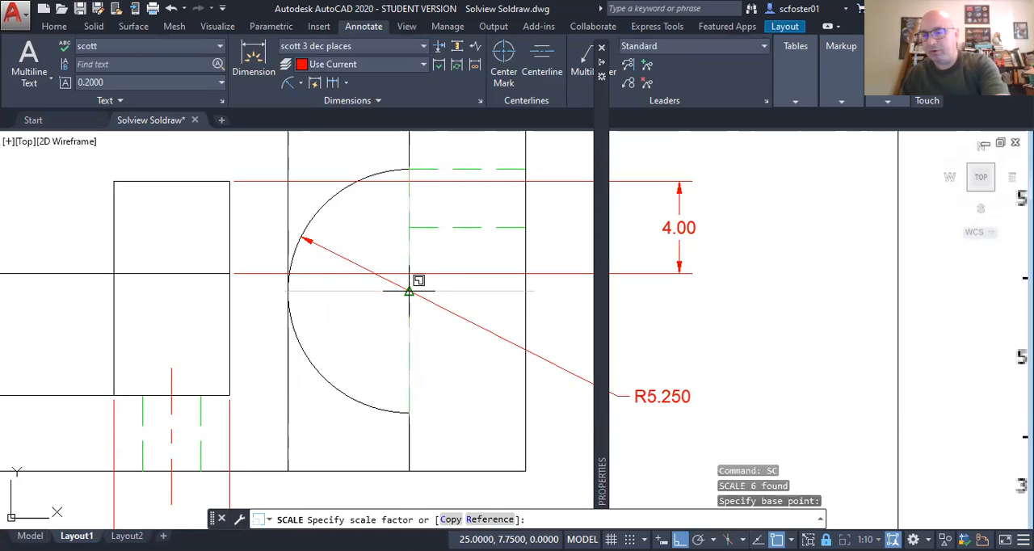
type(".875")
key("Return")
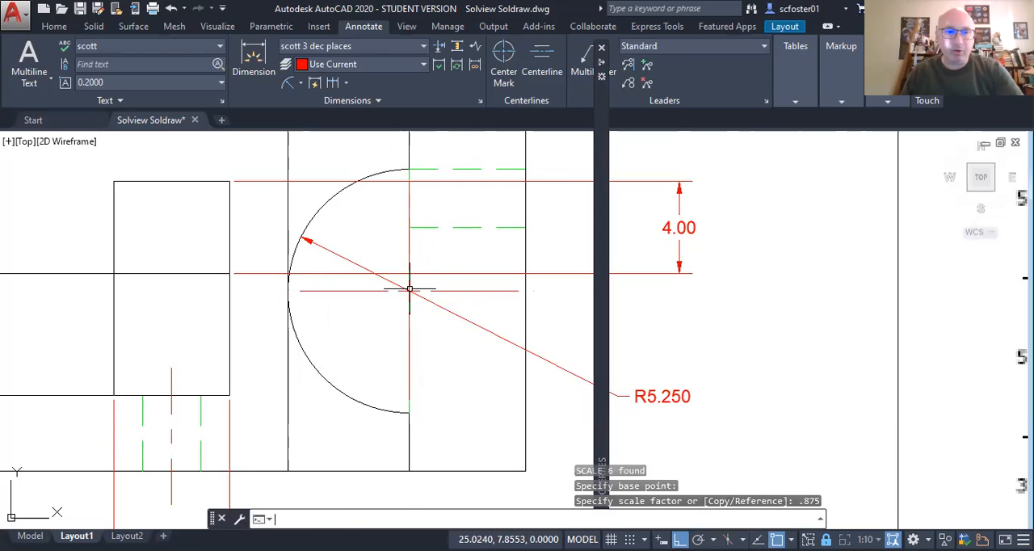
Step: Erase the horizontal centerline segment to the right of the large arc's center and save the drawing
left_click(470, 291)
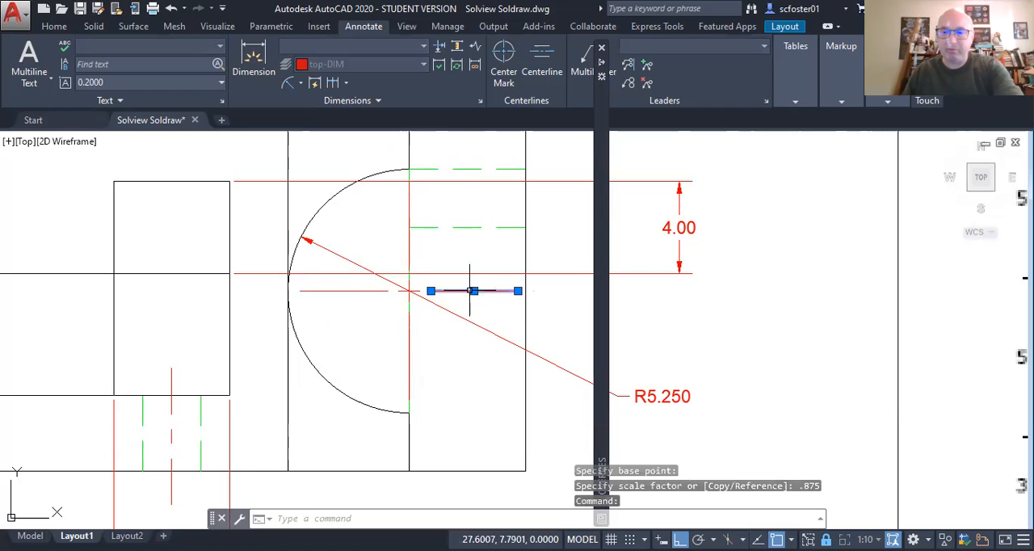
key("Delete")
scroll(469, 291, "up", 1)
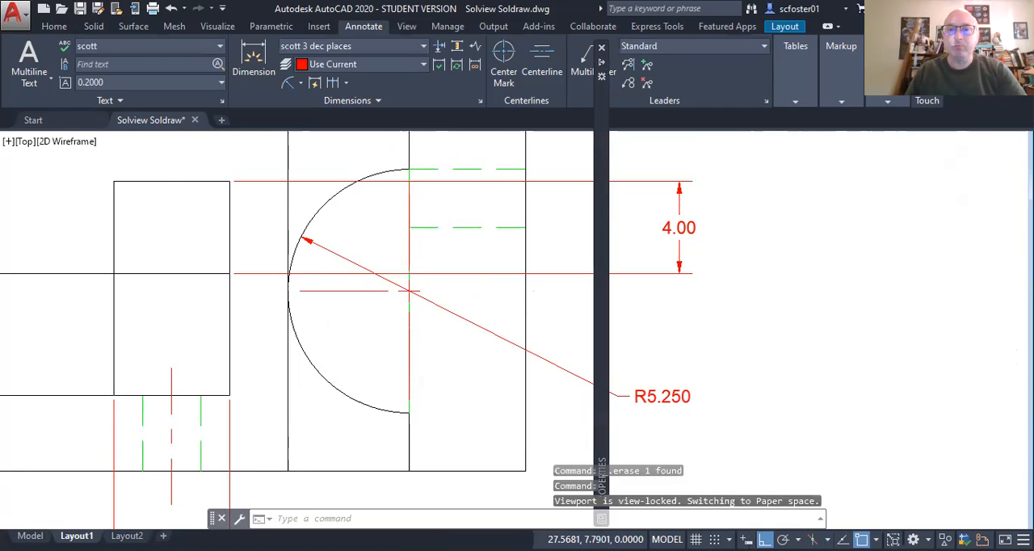
scroll(408, 291, "down", 3)
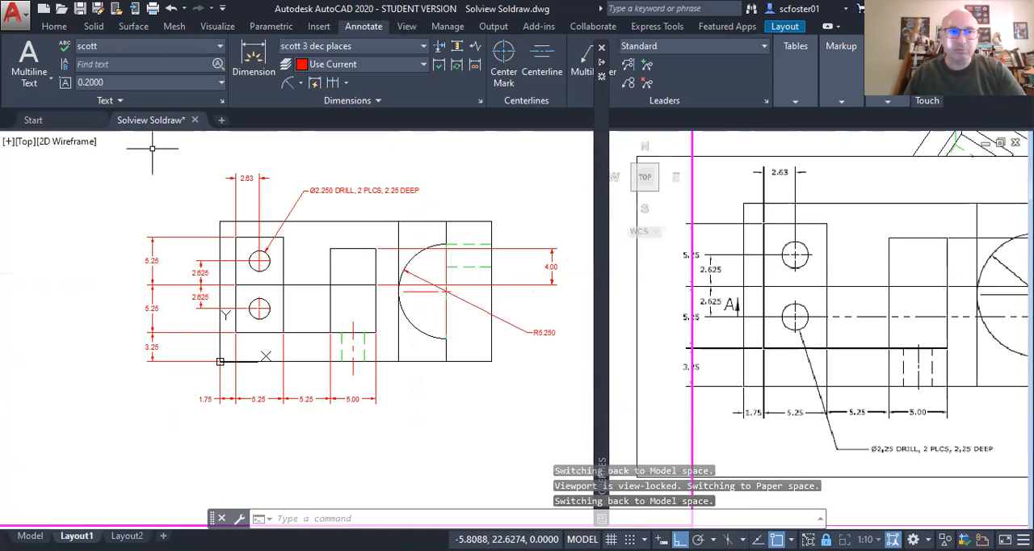
left_click(83, 12)
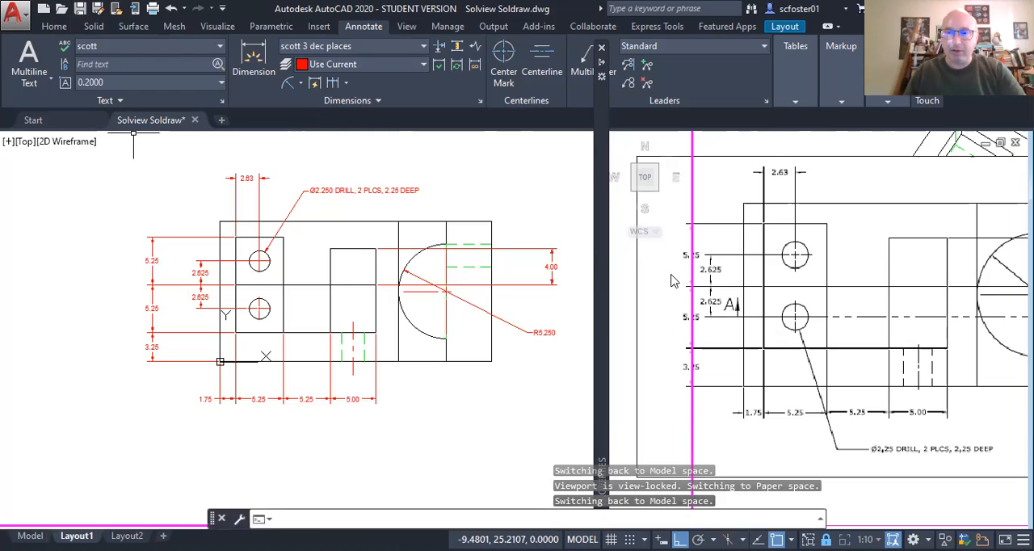
Step: Draw a horizontal cutting-plane line through the lower hole's center, extending past both plate edges, with an upward leg about 1.6 long at its right end
scroll(512, 277, "down", 3)
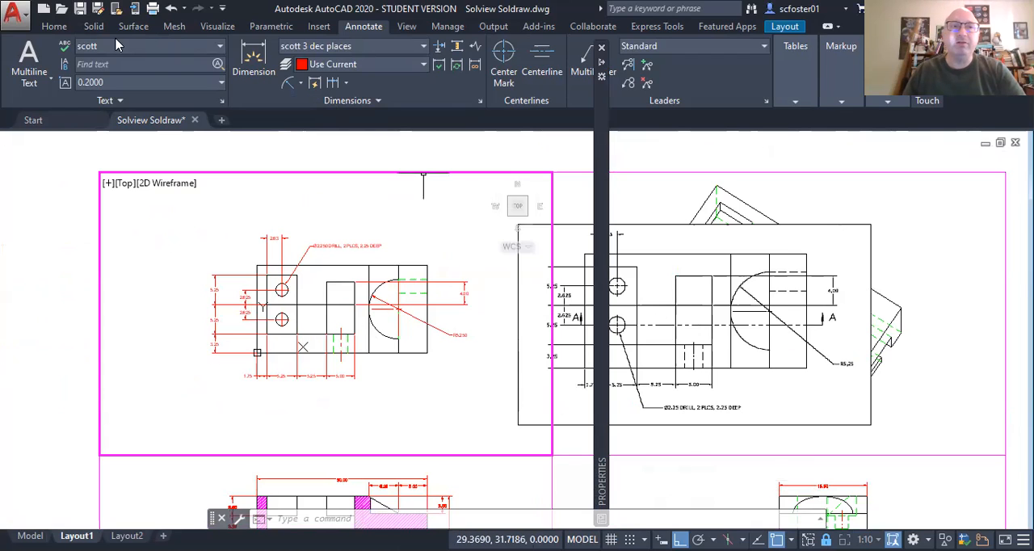
left_click(48, 27)
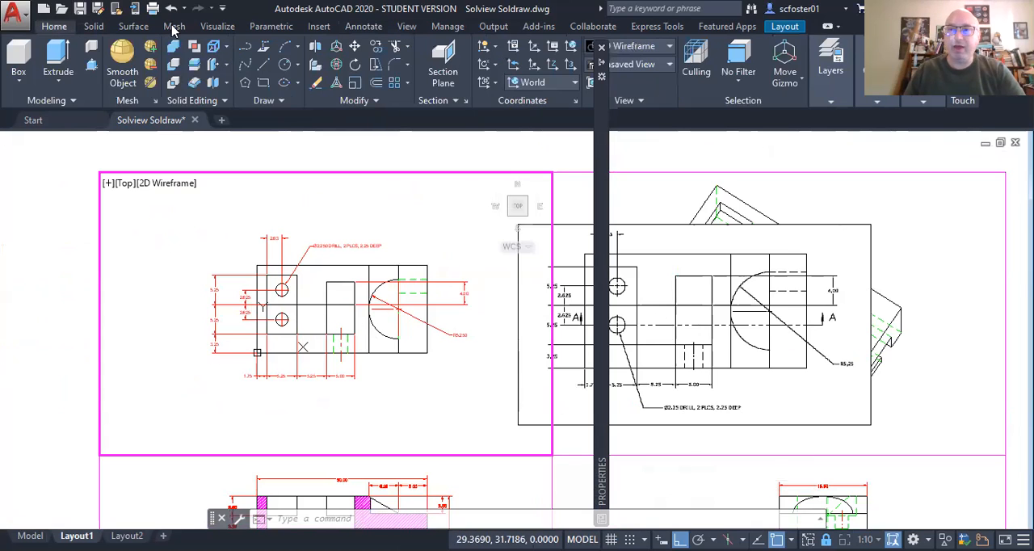
left_click(830, 65)
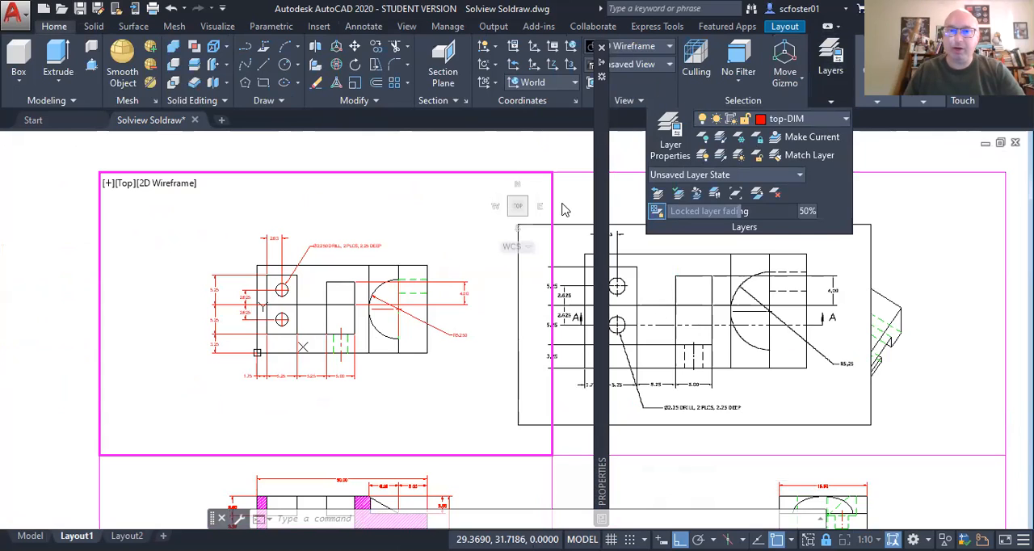
left_click(453, 216)
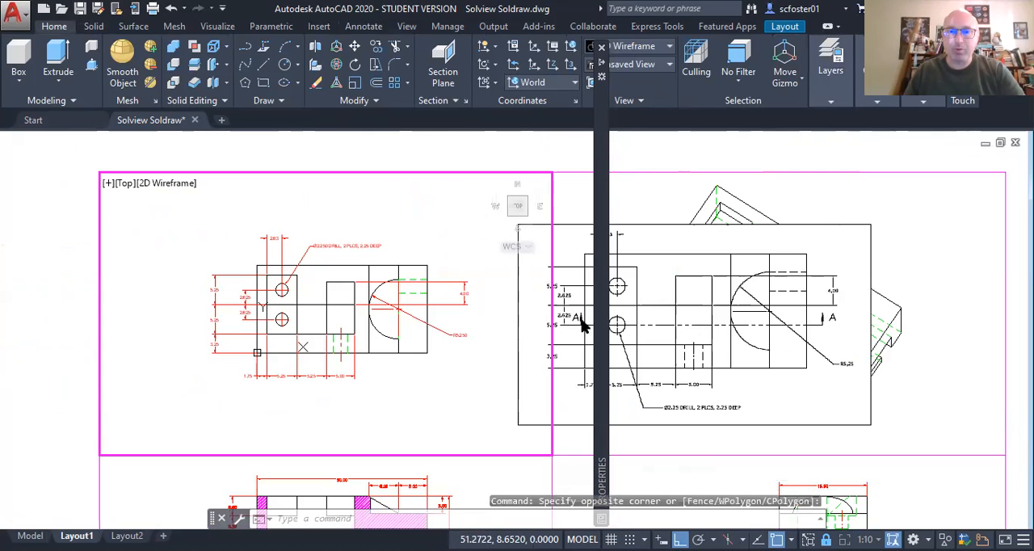
key("Escape")
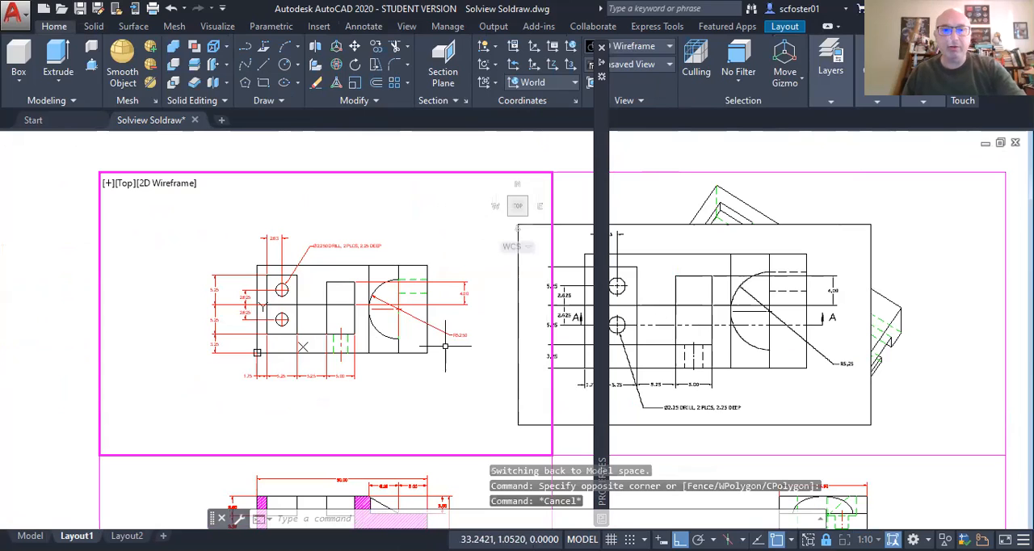
scroll(275, 322, "up", 2)
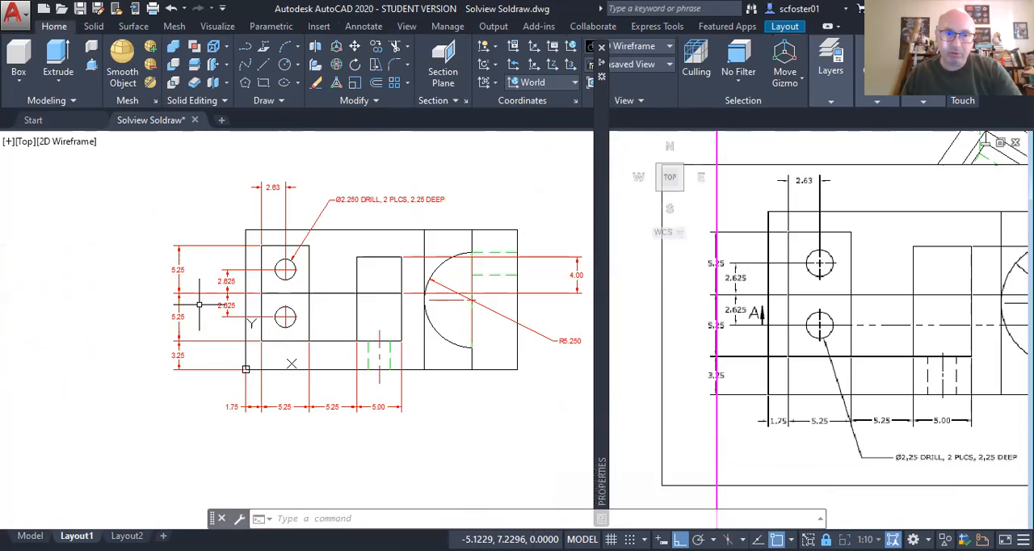
type("l")
key("Return")
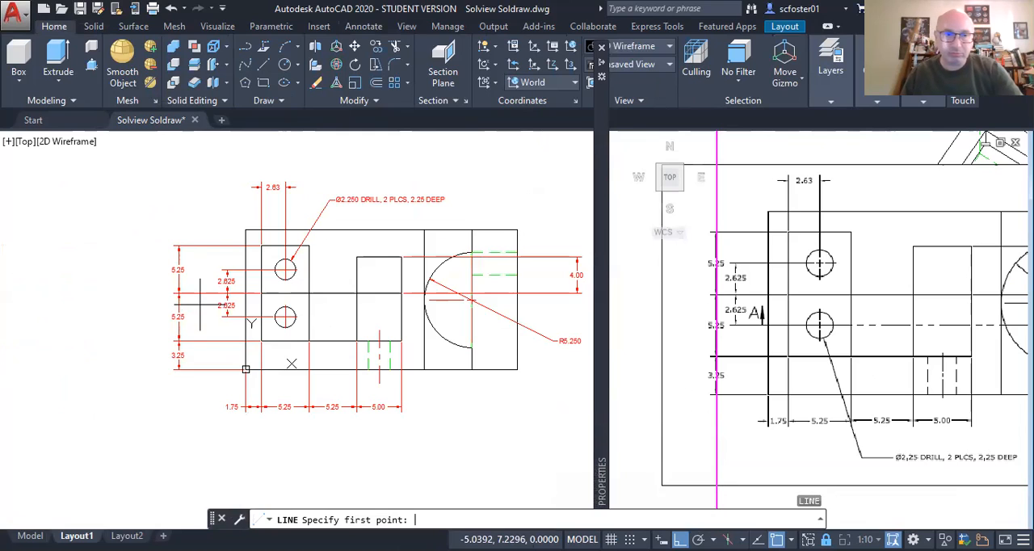
left_click(244, 313)
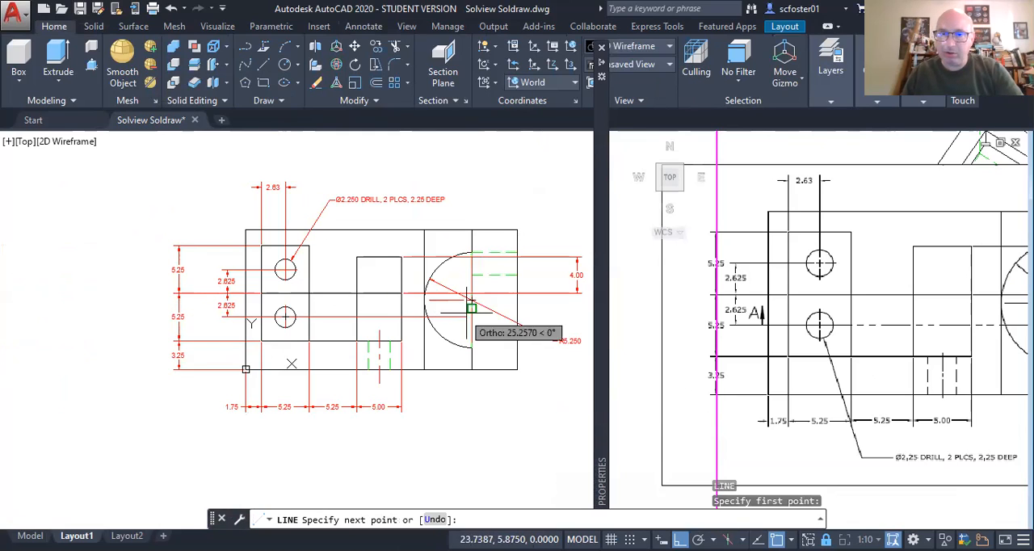
left_click(545, 314)
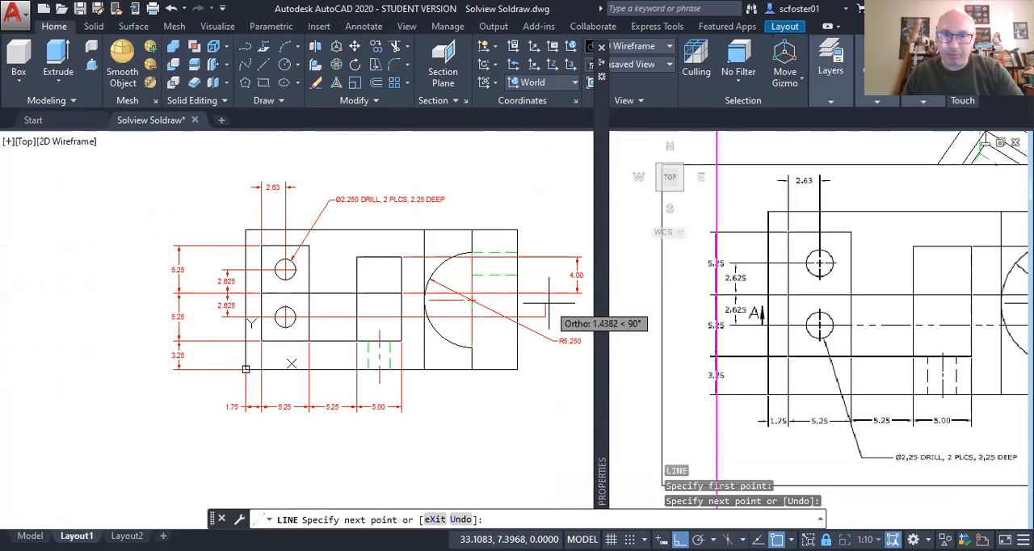
left_click(549, 295)
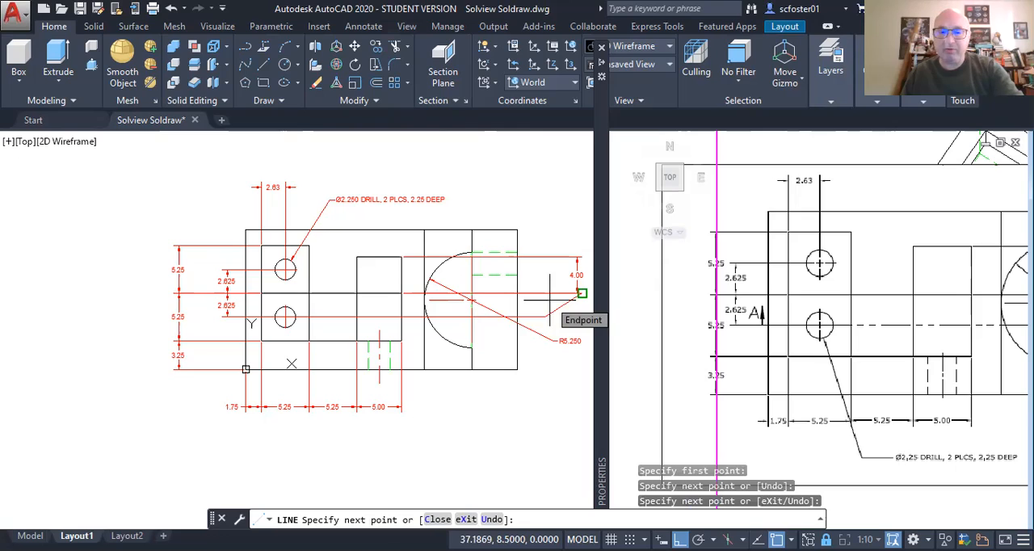
type("u")
key("Return")
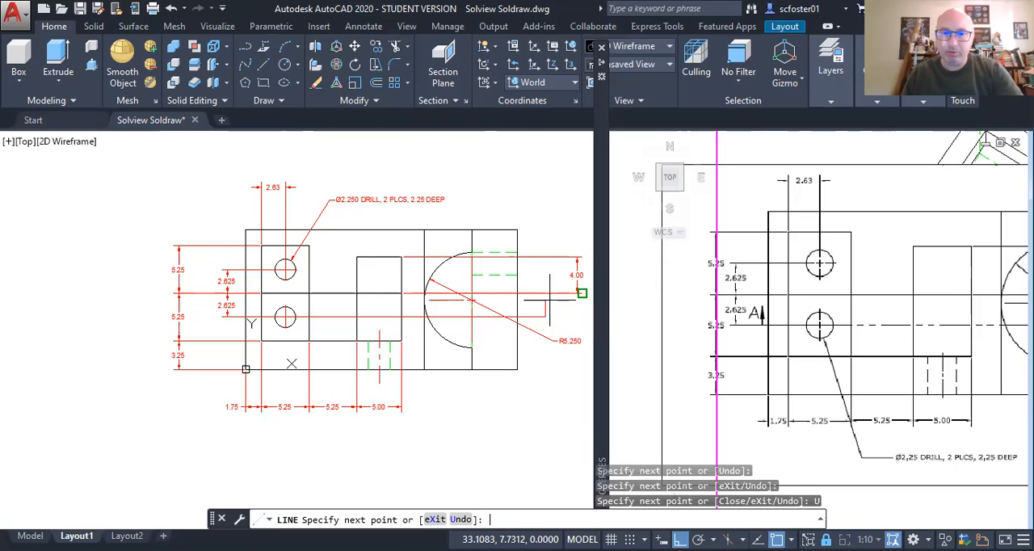
left_click(546, 302)
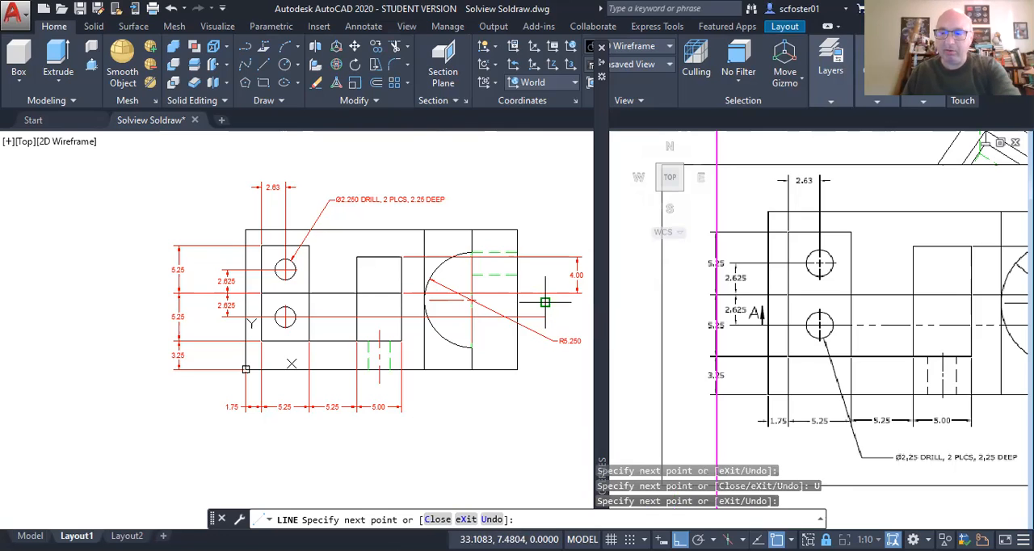
key("Return")
Step: Mirror the short upward leg to the cutting-plane line's left end about a vertical axis at the line's middle, keeping the original
left_click(546, 310)
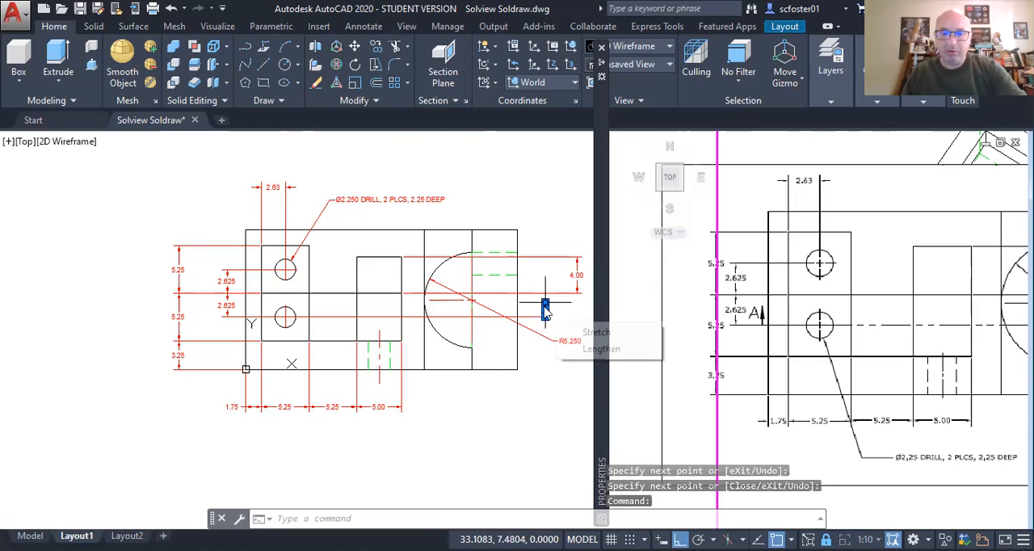
type("mi")
key("Return")
left_click(380, 306)
left_click(384, 279)
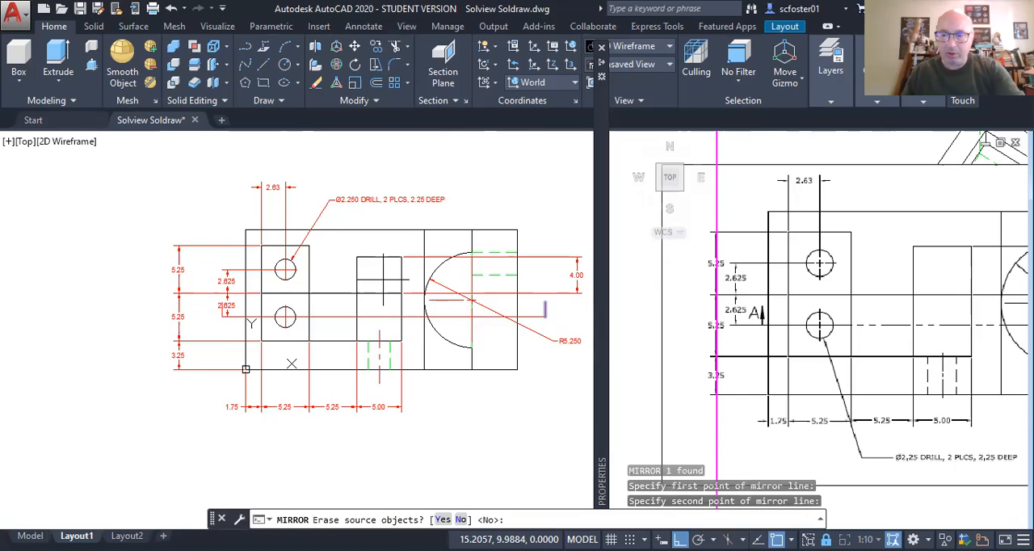
key("Return")
Step: Stretch the cutting-plane line's left end and leg outward past the 2.625 dimensions, leaving the lower 2.625 dimension out of the selection
scroll(215, 311, "up", 4)
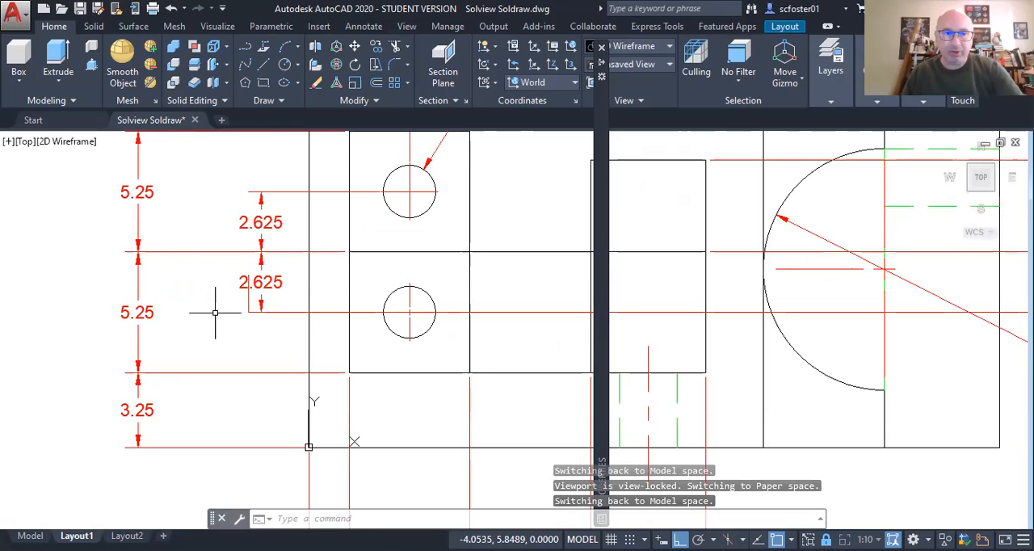
type("s")
key("Return")
left_click(255, 320)
left_click(239, 276)
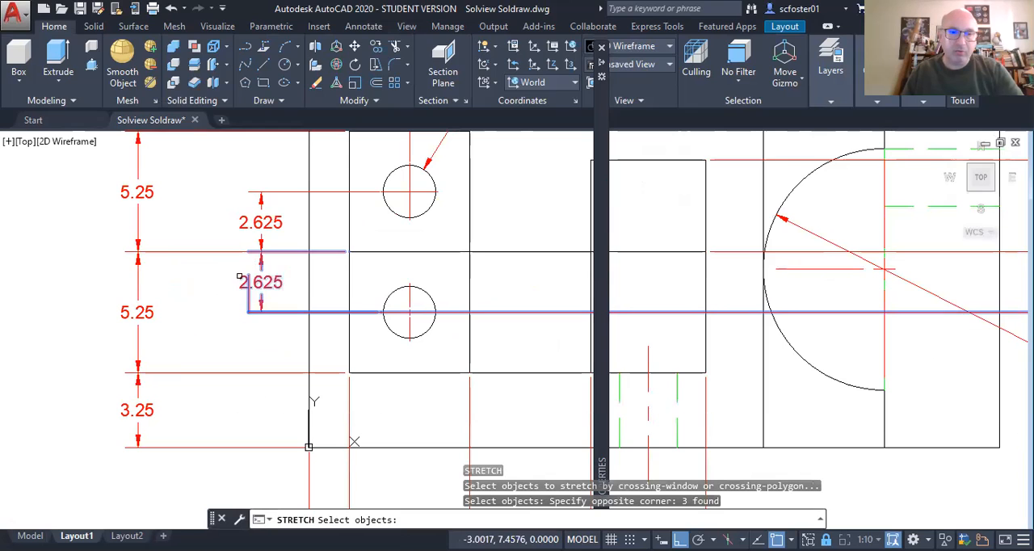
left_click(277, 281)
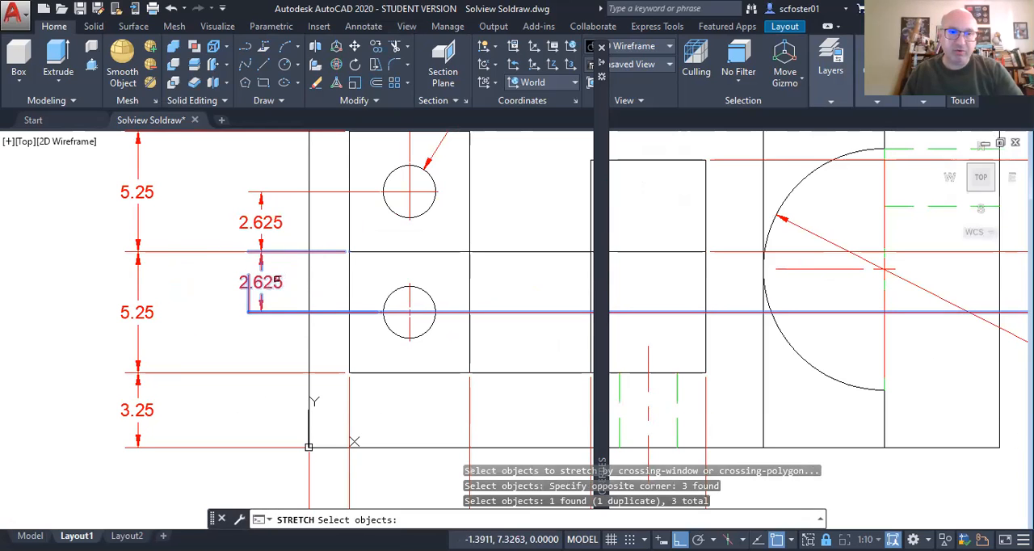
left_click(277, 281, "shift")
key("Return")
left_click(290, 352)
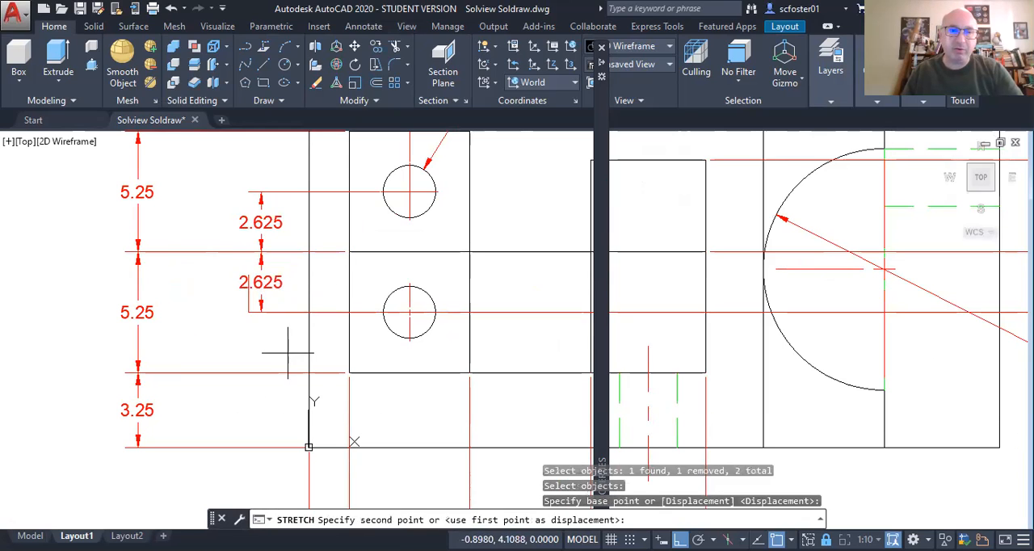
left_click(261, 350)
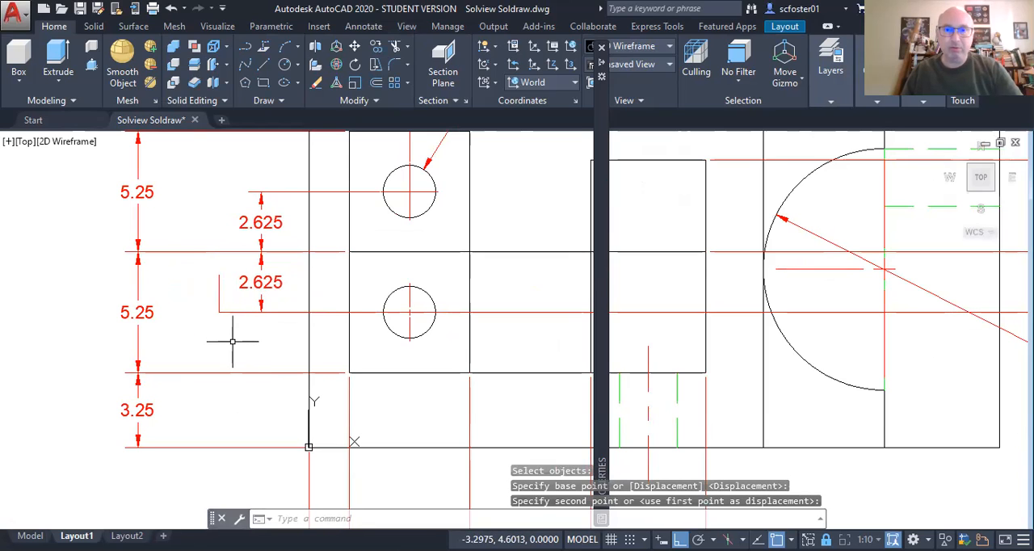
Step: Join the cutting-plane line and its two upward end legs into a single polyline with PEDIT
type("pe")
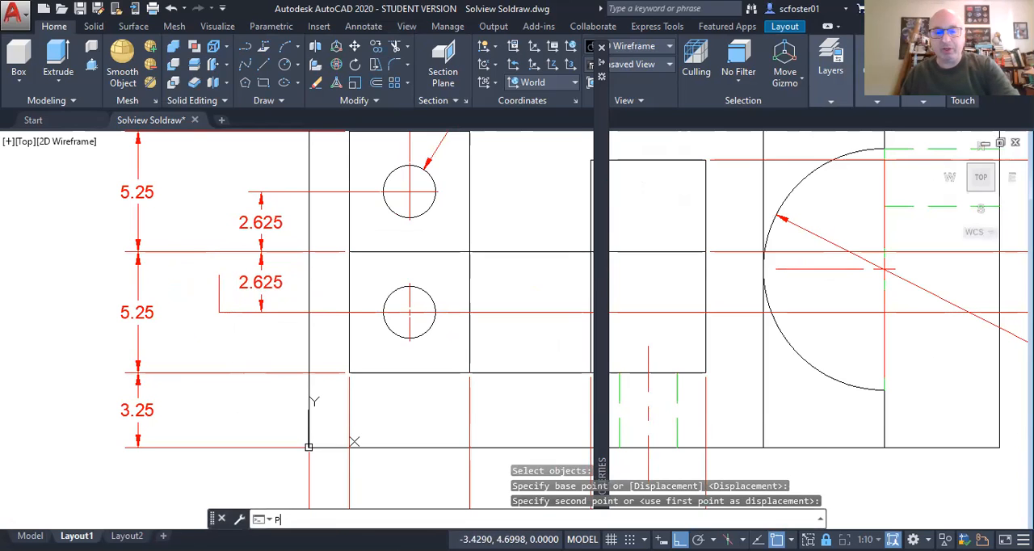
key("Return")
left_click(218, 302)
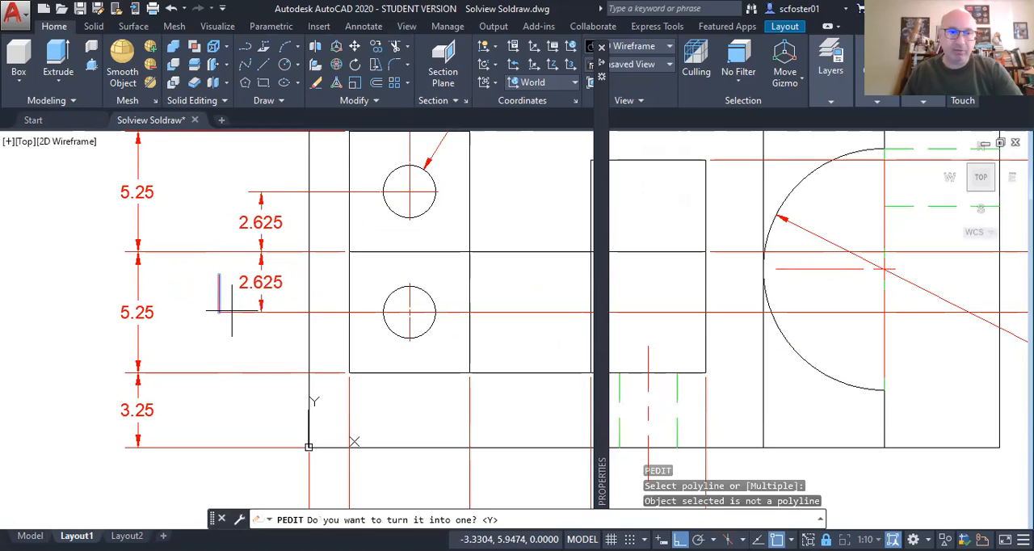
type("J")
key("Return")
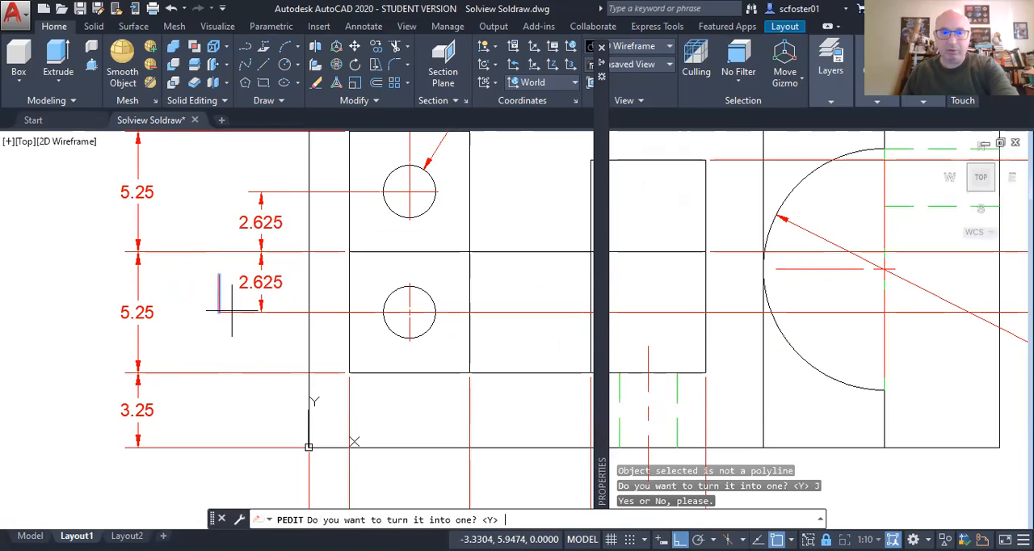
key("Return")
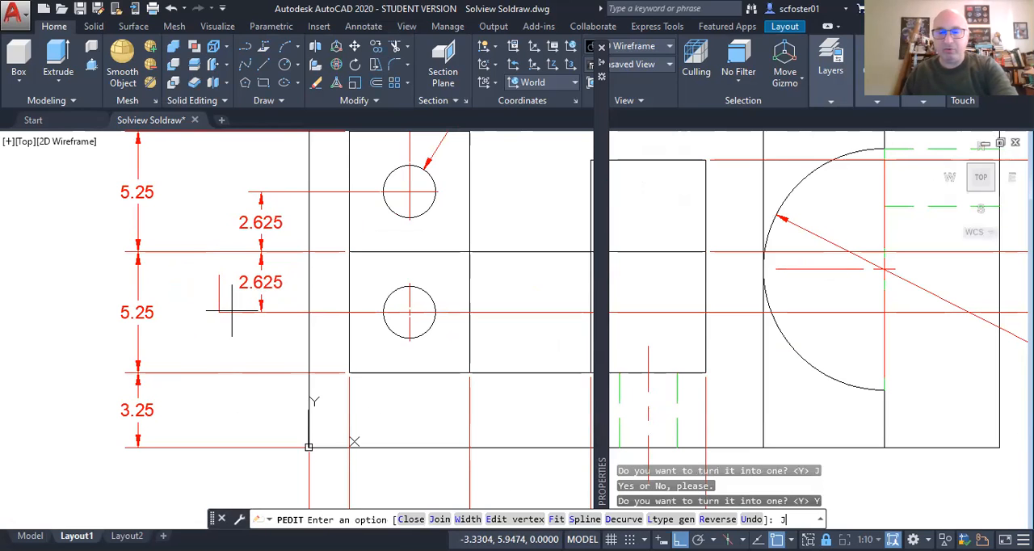
key("Return")
left_click(232, 311)
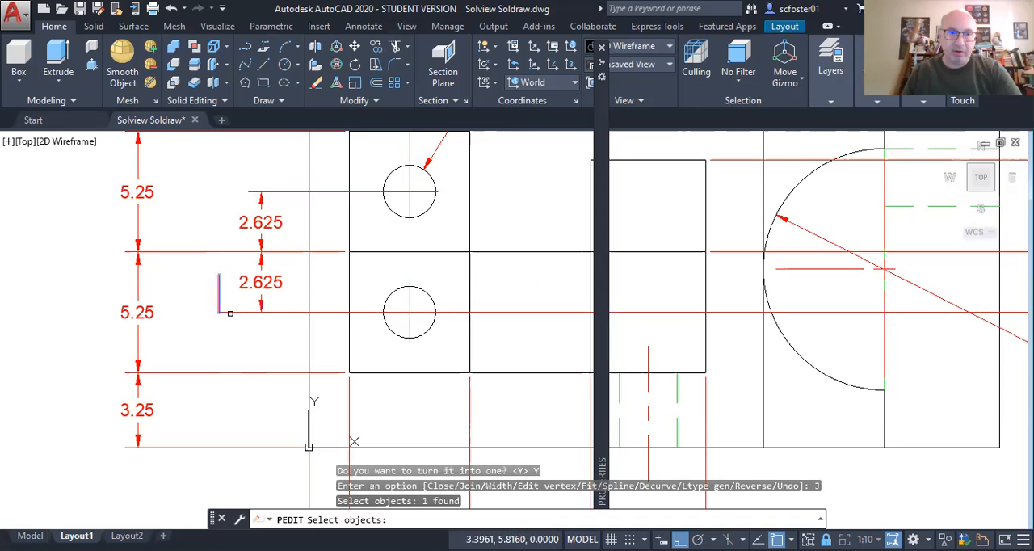
left_click(232, 312)
middle_click_drag(712, 284, 494, 286)
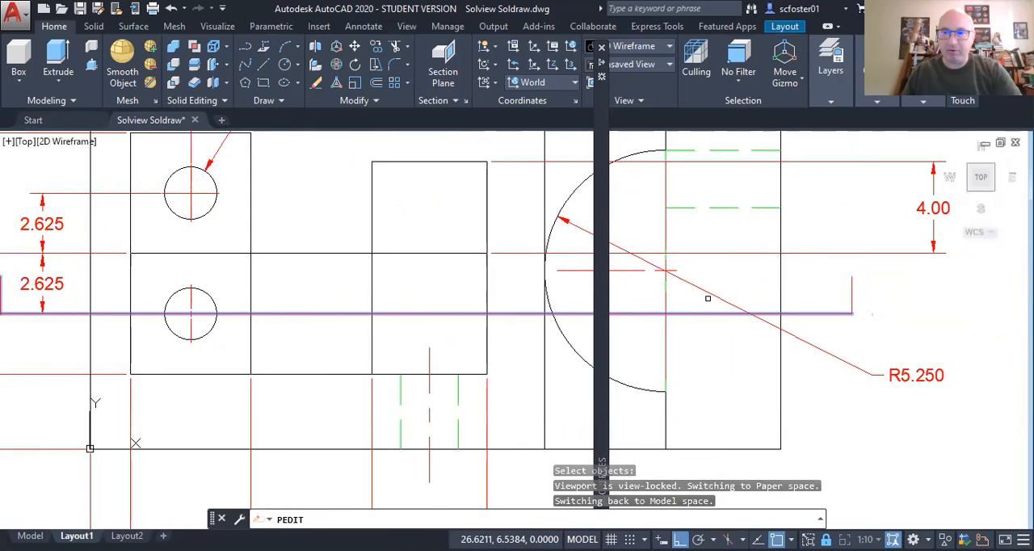
left_click(851, 296)
key("Return")
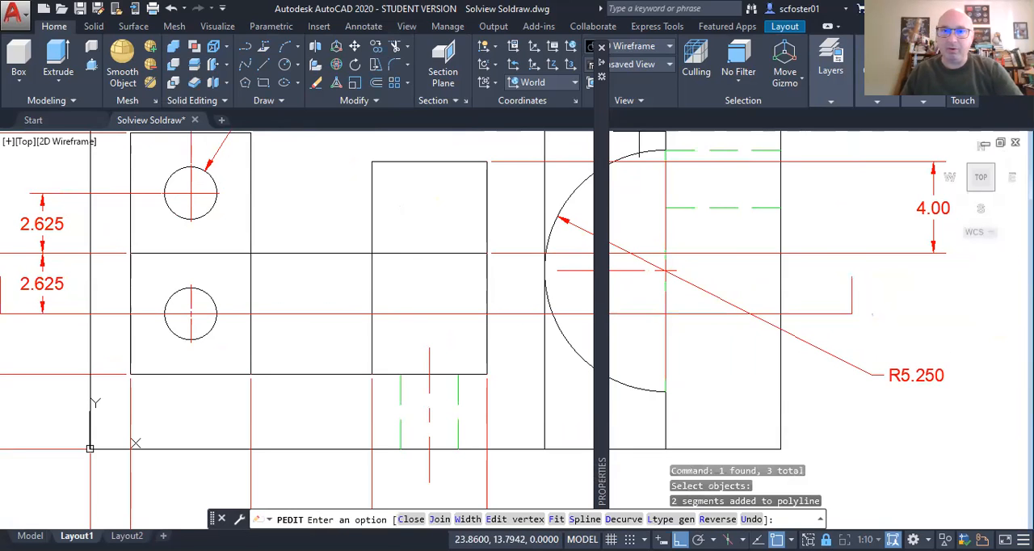
mouse_move(604, 118)
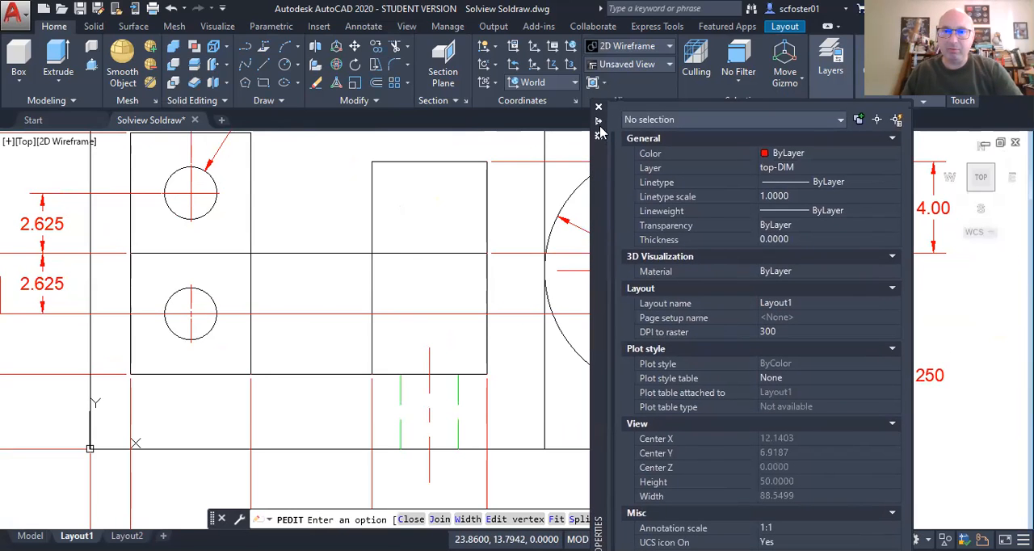
key("Escape")
left_click(403, 314)
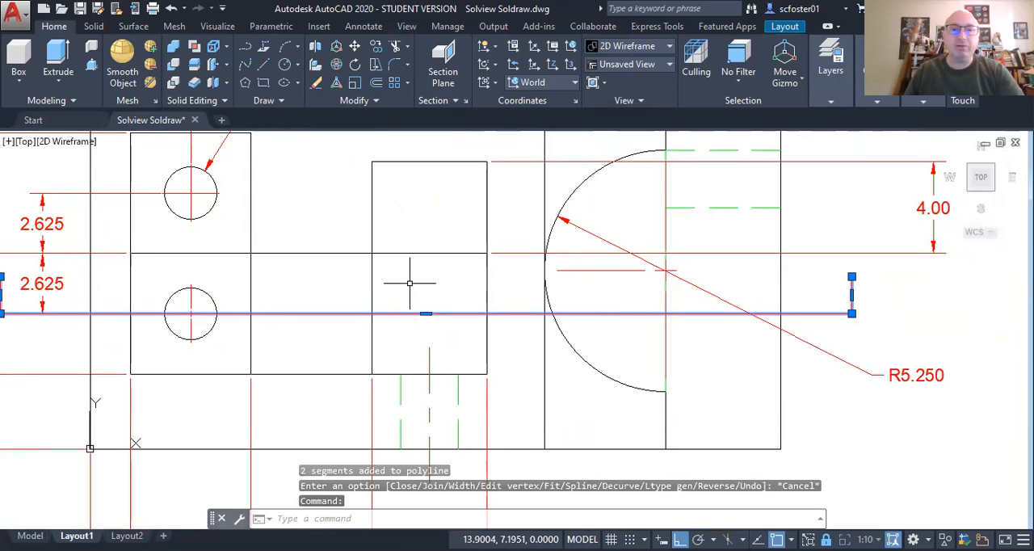
right_click(415, 281)
left_click(472, 524)
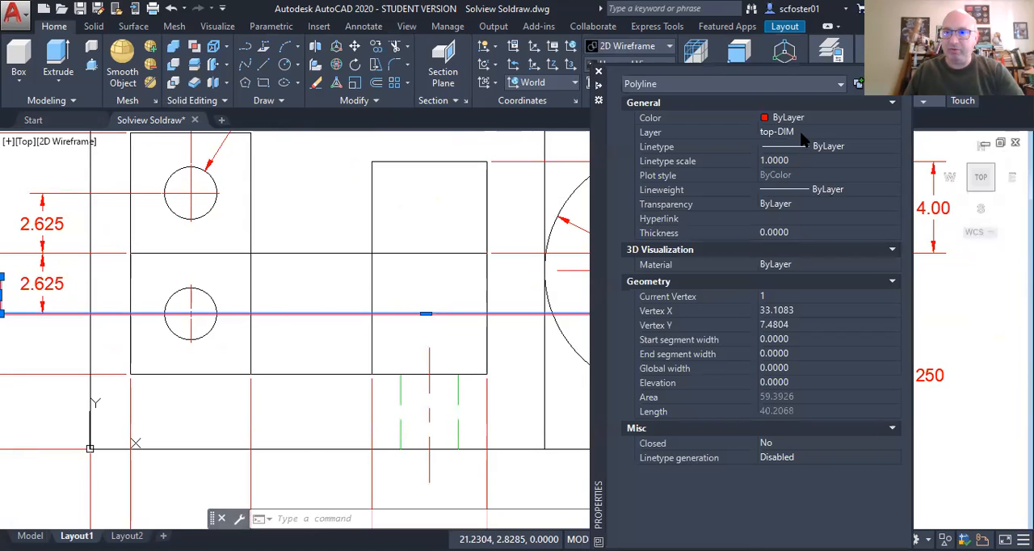
left_click(790, 148)
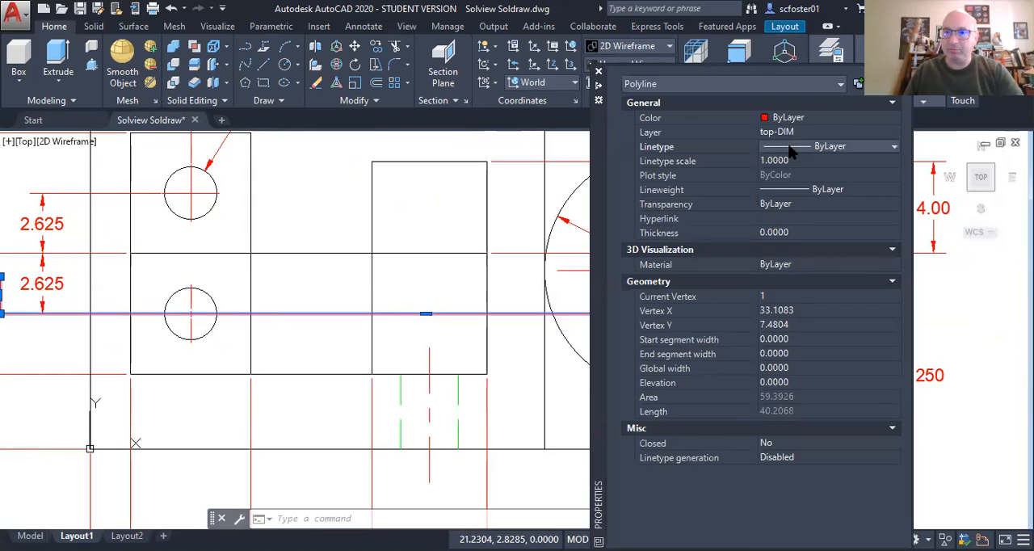
left_click(790, 148)
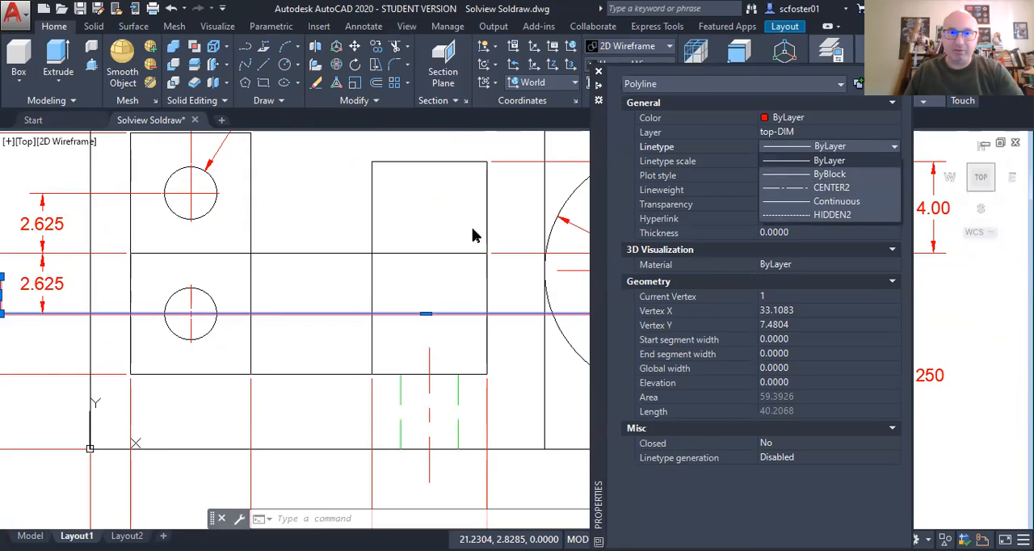
left_click(442, 223)
key("ctrl+1")
key("Escape")
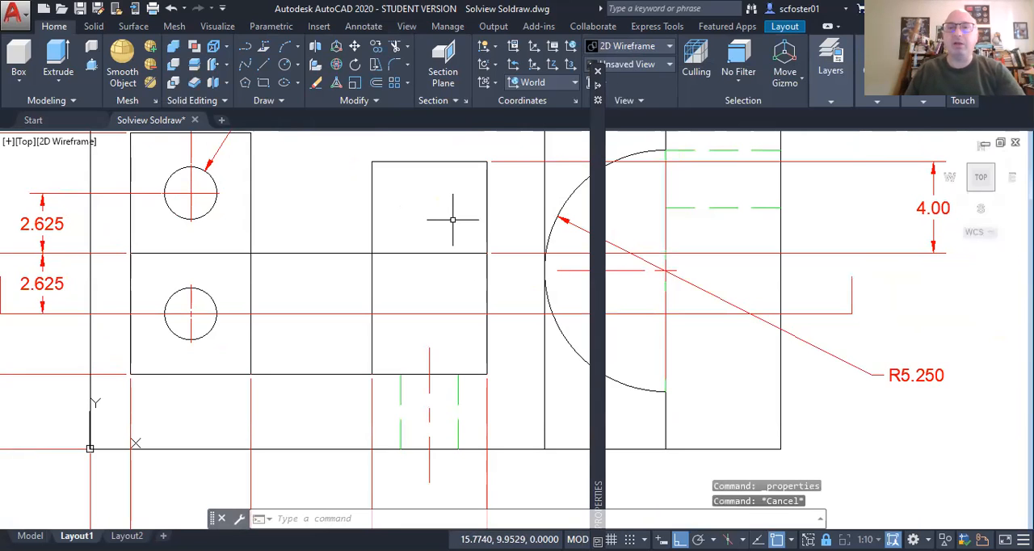
Step: Load the PHANTOM2 linetype from acad.lin into the drawing, leaving every layer's linetype as it is
left_click(829, 74)
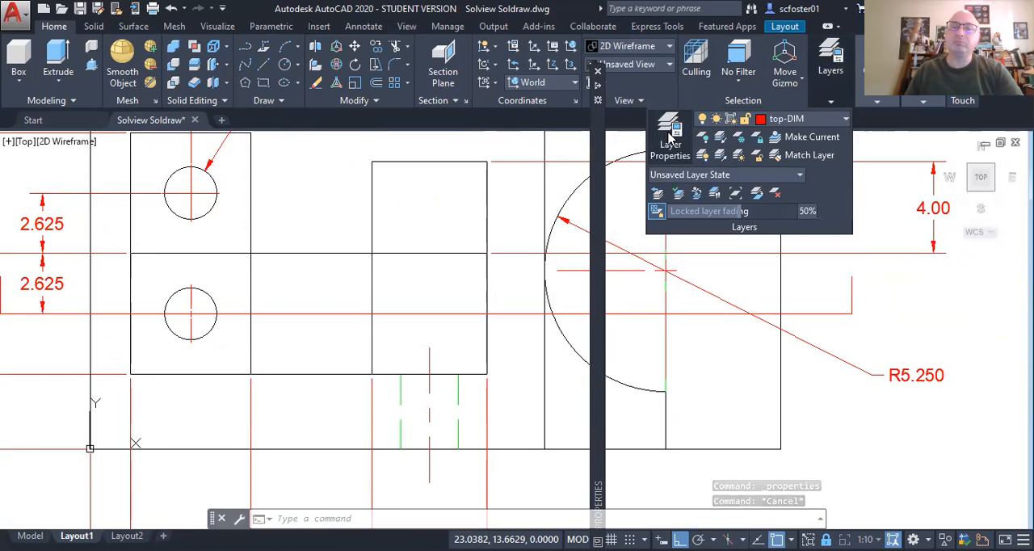
left_click(669, 136)
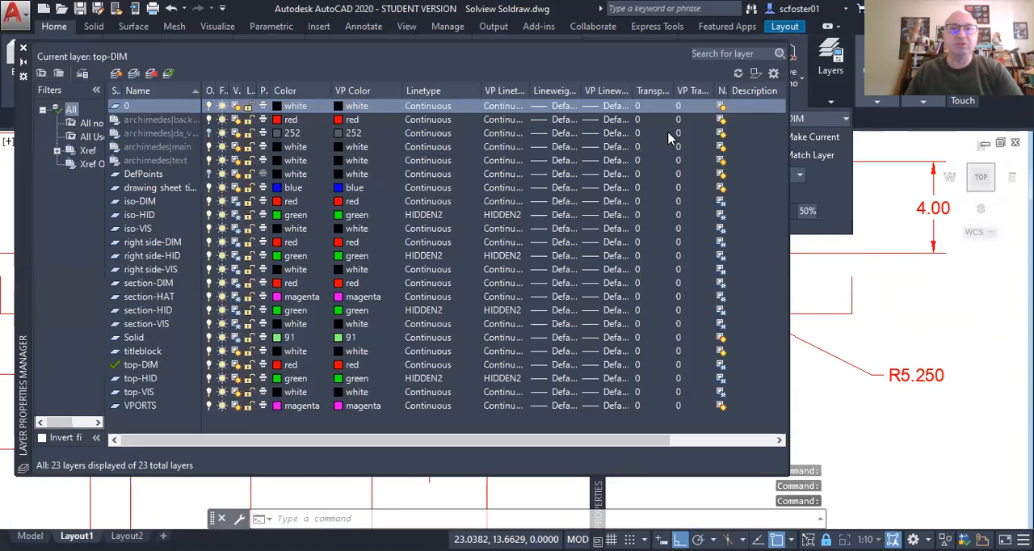
left_click(436, 151)
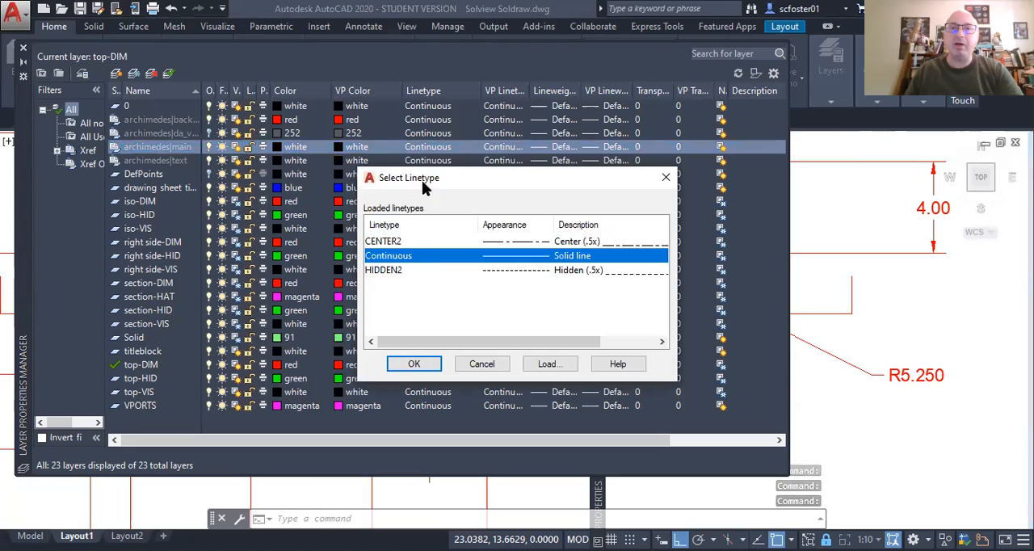
left_click(552, 364)
left_click(407, 292)
key("p")
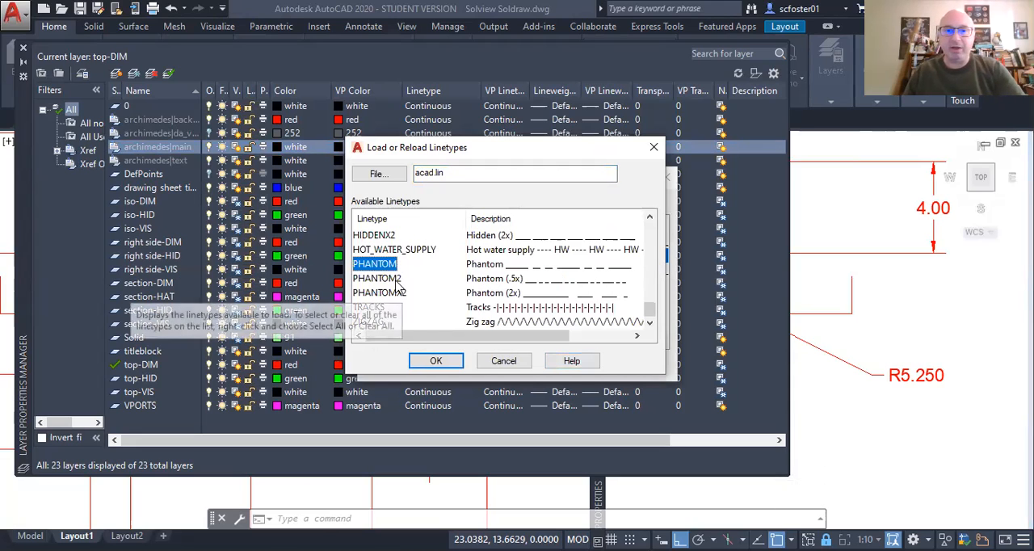
left_click(396, 280)
left_click(437, 364)
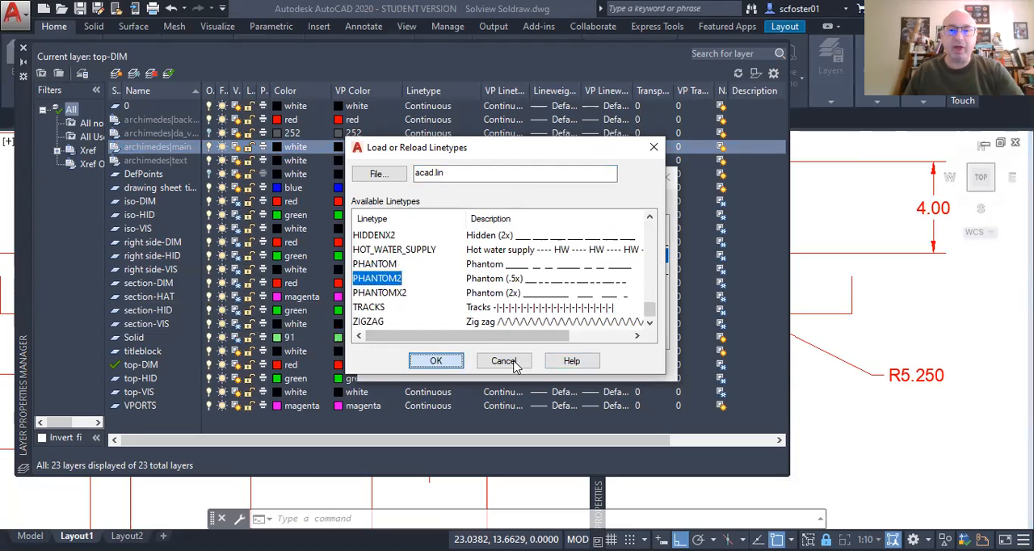
left_click(410, 366)
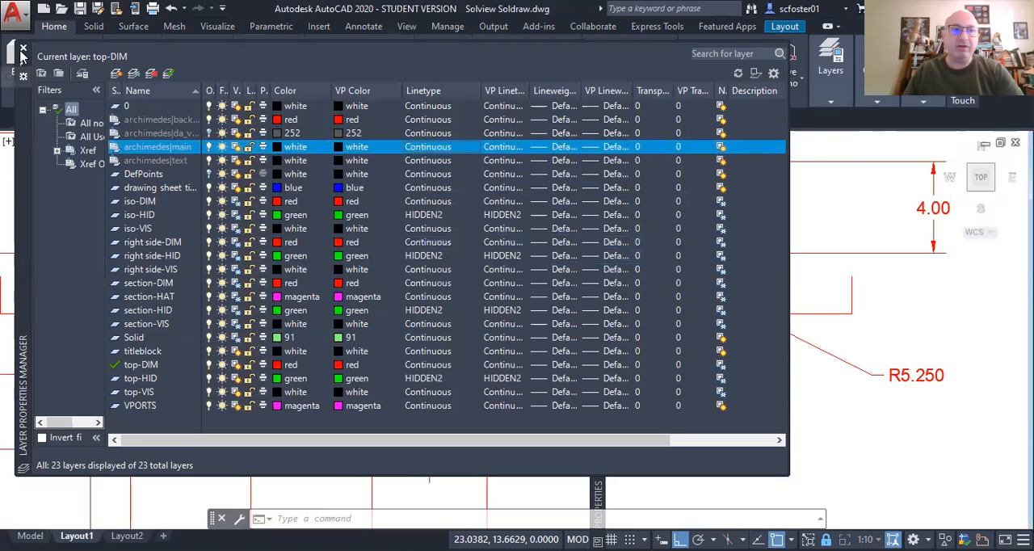
left_click(24, 49)
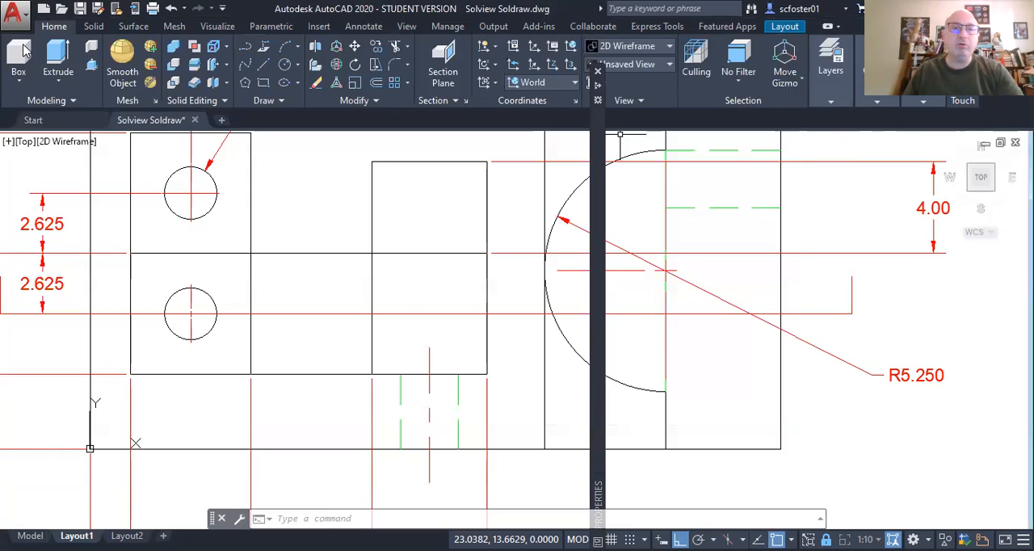
Step: Set the cutting-plane polyline's linetype to PHANTOM2
left_click(323, 315)
right_click(329, 292)
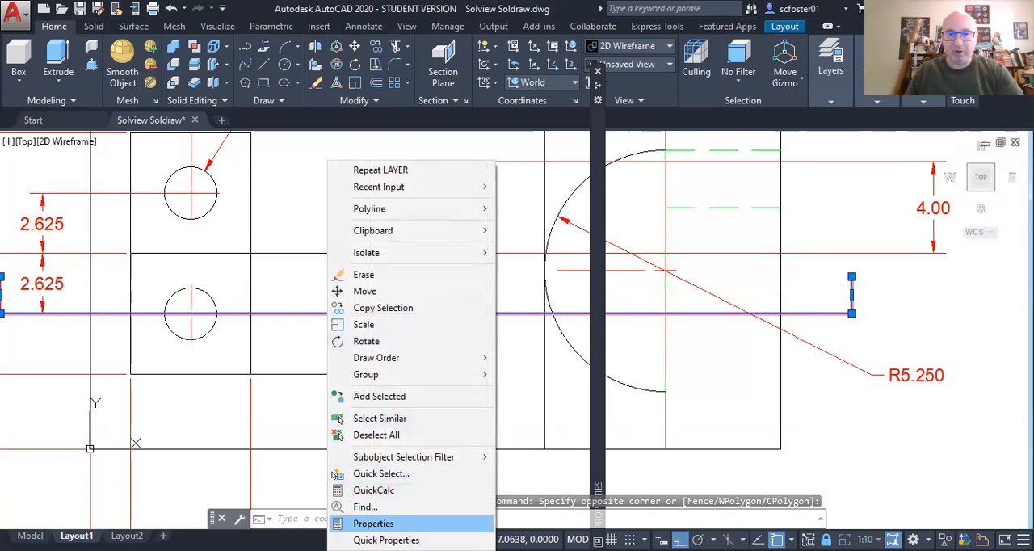
left_click(373, 524)
left_click(807, 146)
left_click(808, 147)
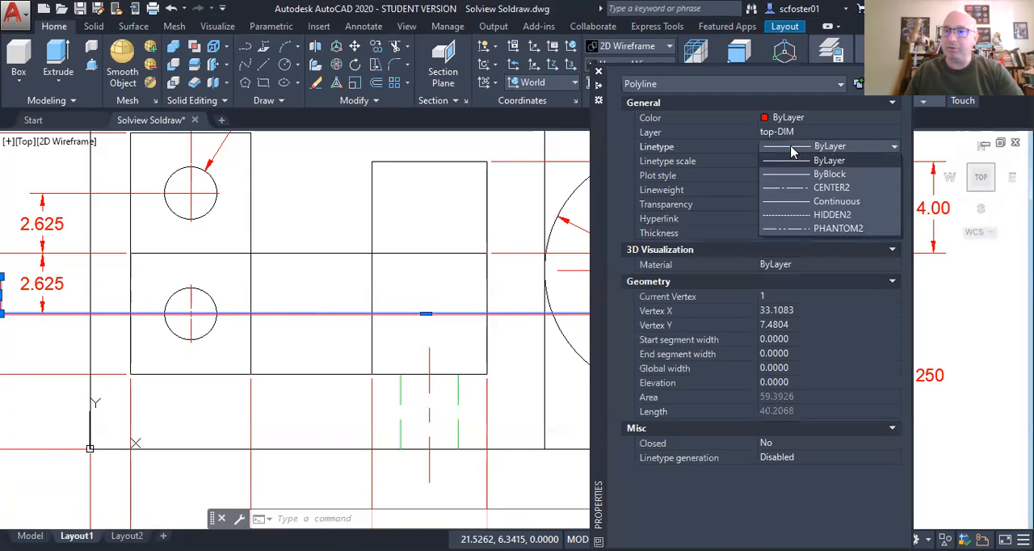
left_click(832, 229)
key("Escape")
key("Escape")
Step: Copy the 4.00 dimension into the open space diagonally below and to the right of the original, with ortho off
scroll(816, 307, "down", 4)
scroll(805, 315, "up", 7)
scroll(800, 291, "down", 3)
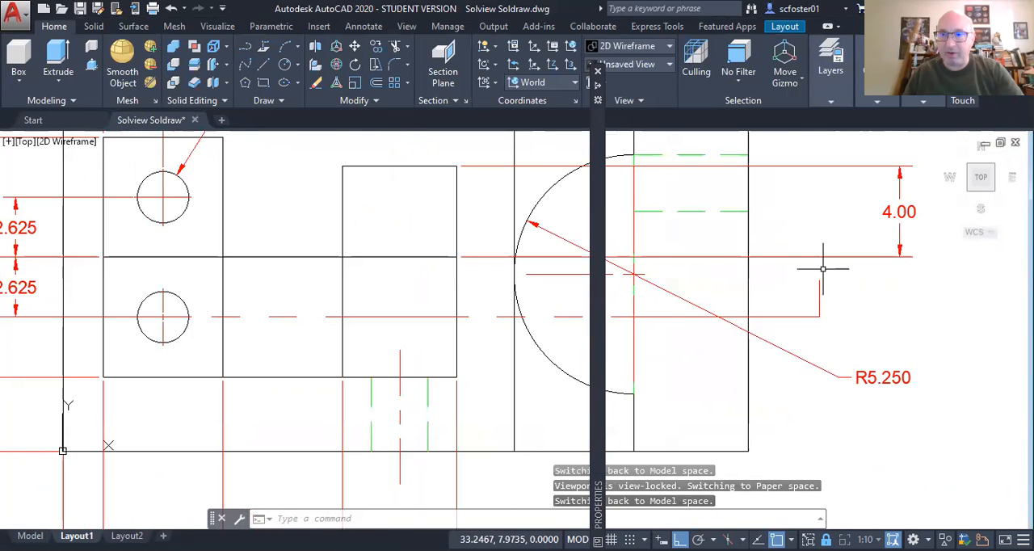
scroll(811, 265, "up", 2)
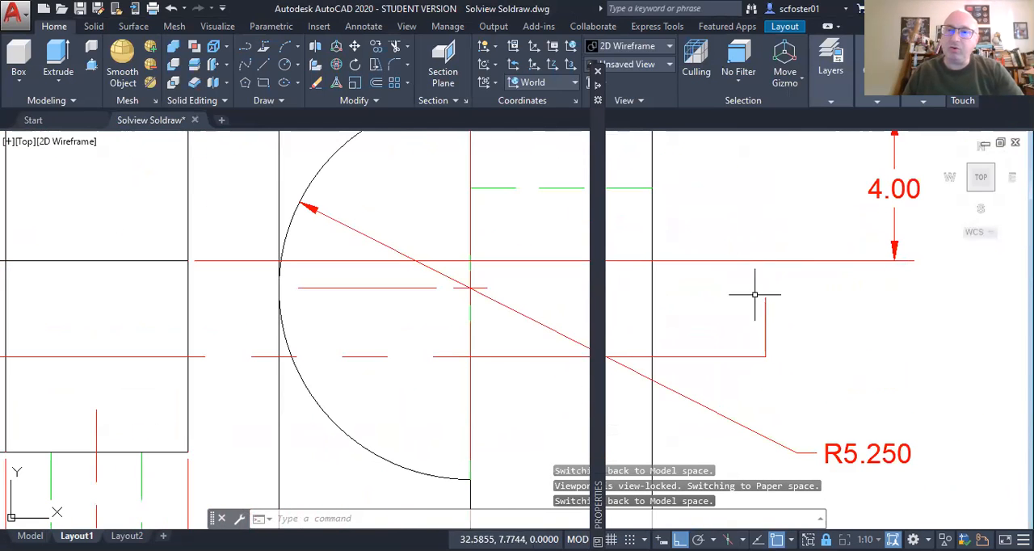
scroll(788, 291, "down", 2)
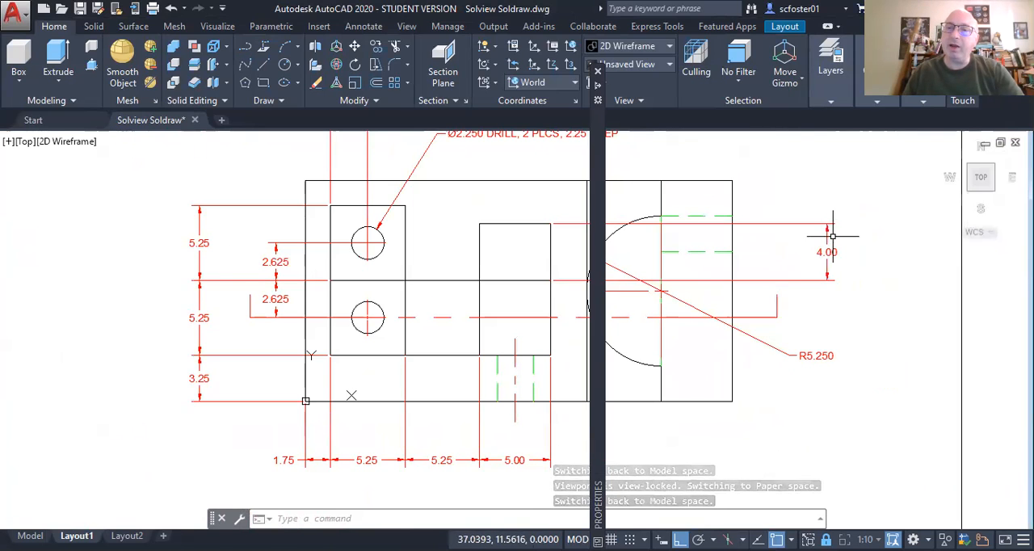
scroll(832, 236, "up", 3)
left_click(794, 270)
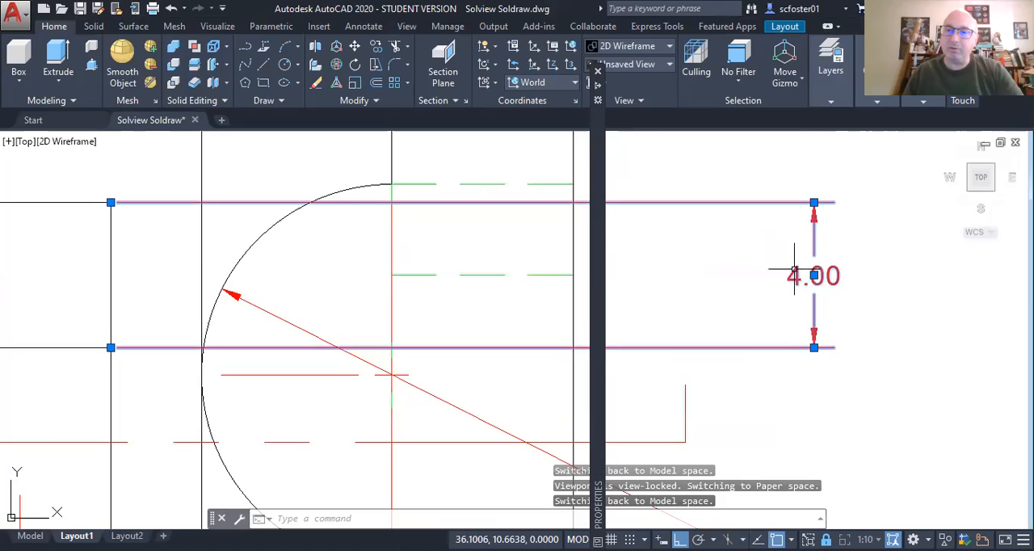
type("co")
key("Return")
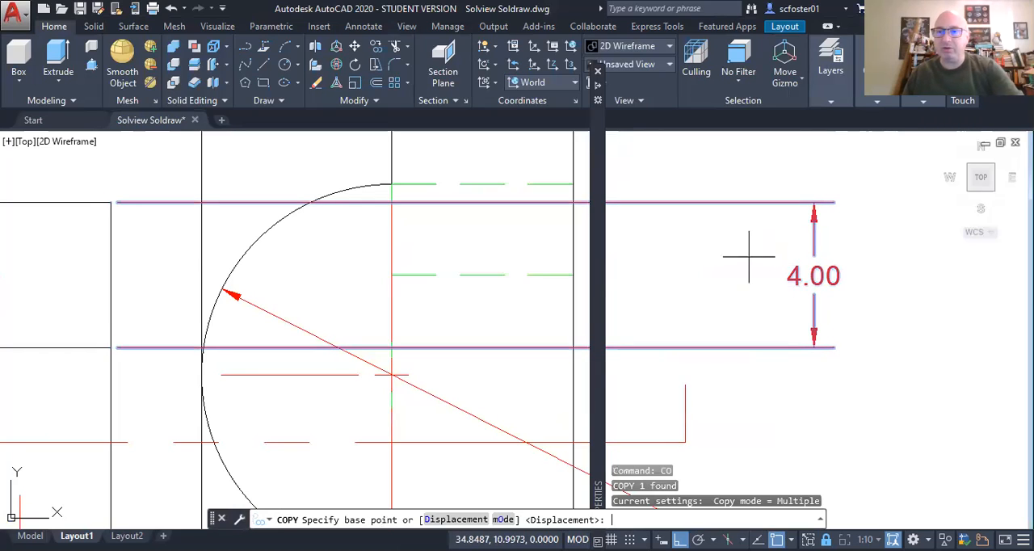
left_click(756, 317)
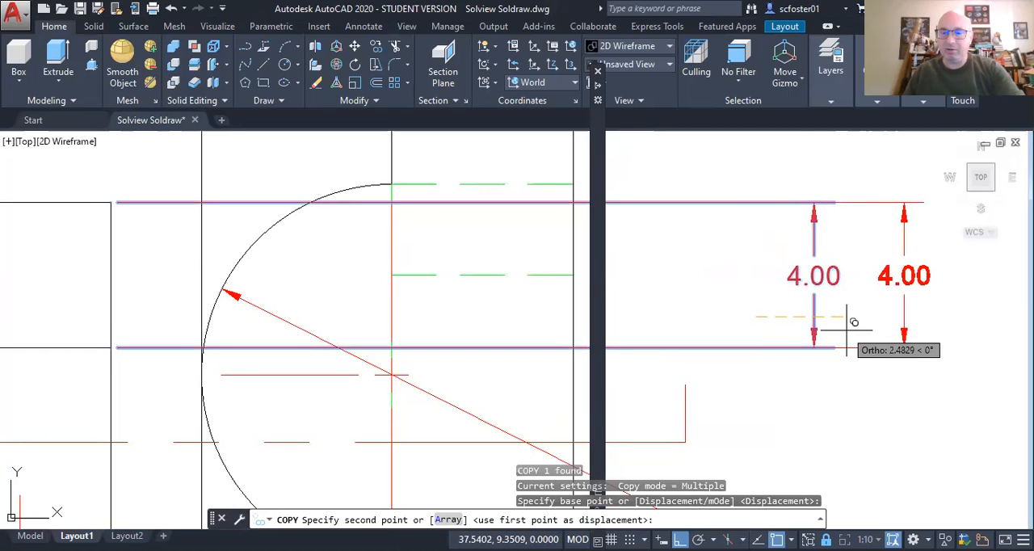
key("F8")
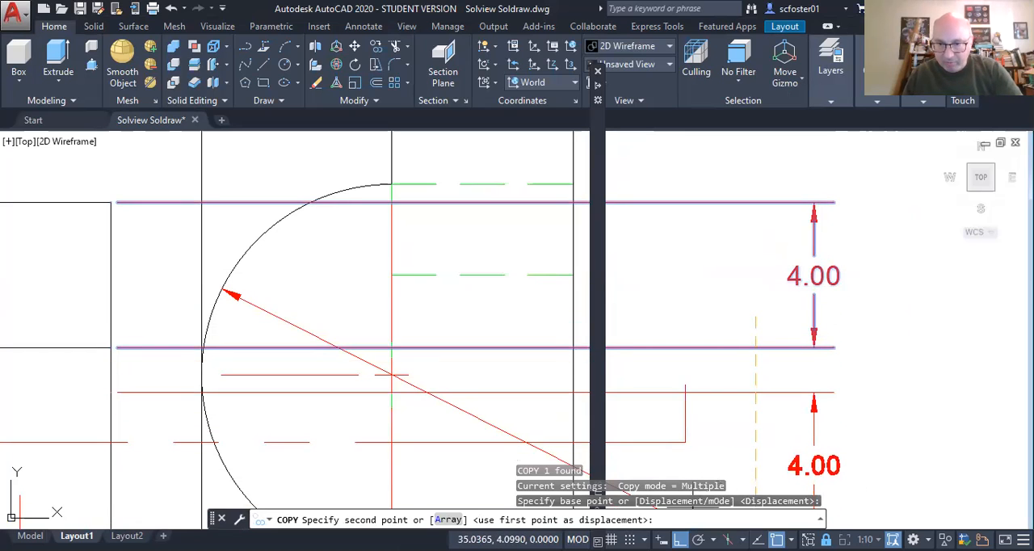
left_click(883, 422)
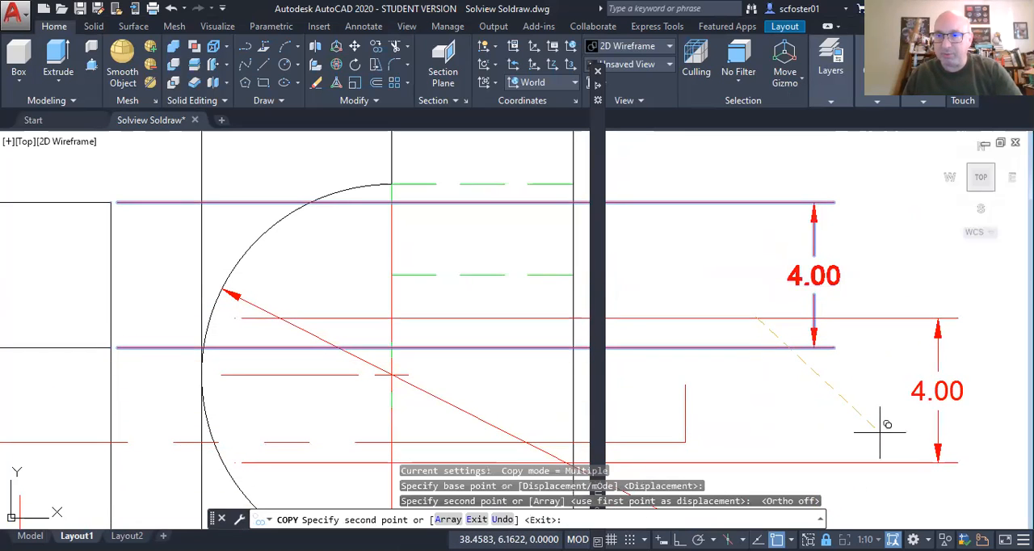
key("Escape")
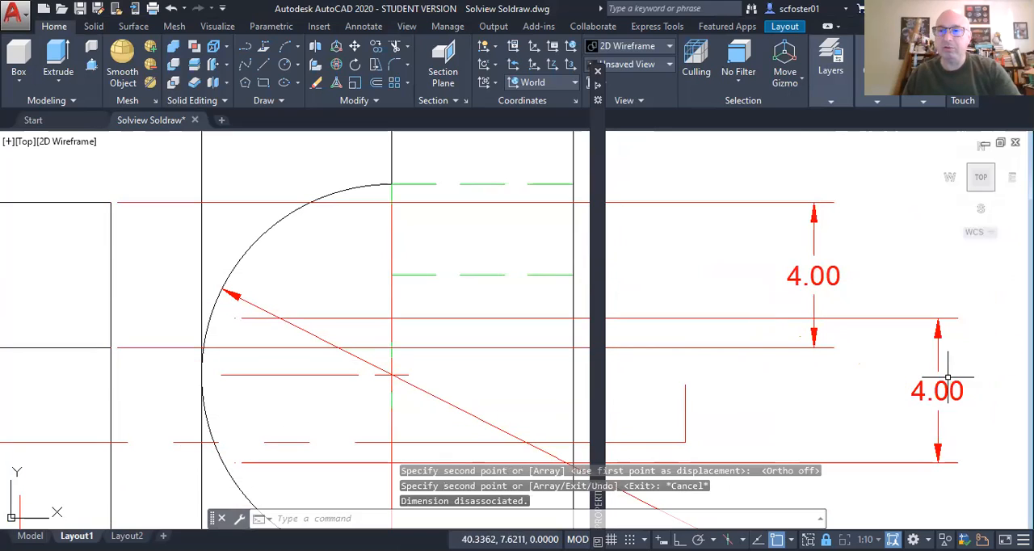
Step: Explode the copied 4.00 dimension into separate lines, arrowheads and text
left_click(938, 349)
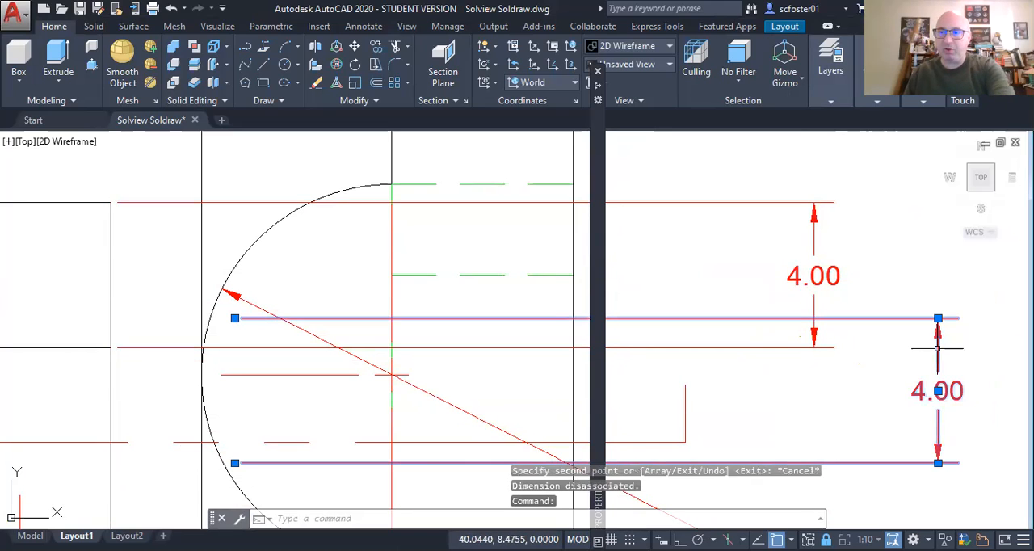
type("x")
key("Return")
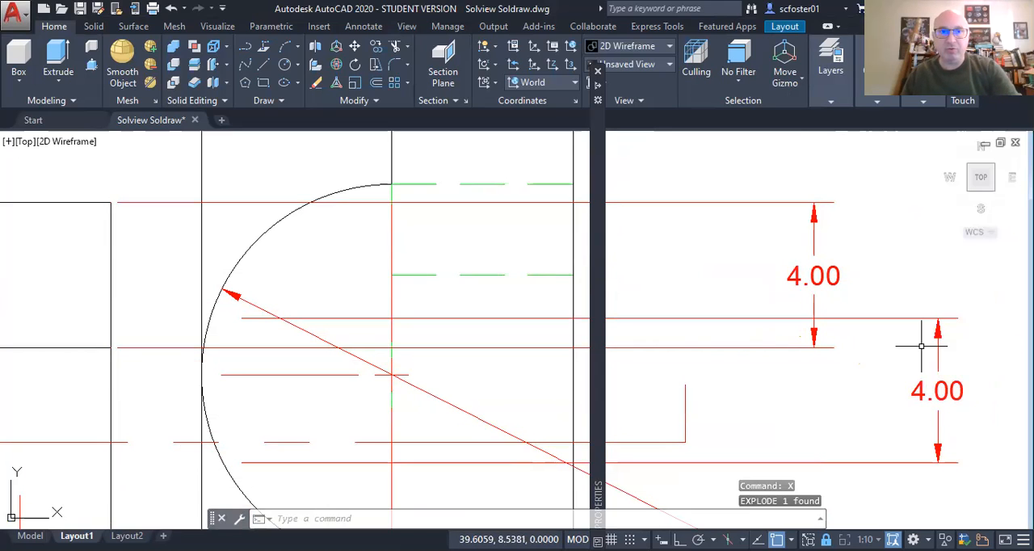
Step: Erase every piece of the exploded 4.00 dimension copy except its upper arrowhead
left_click(316, 84)
left_click(970, 476)
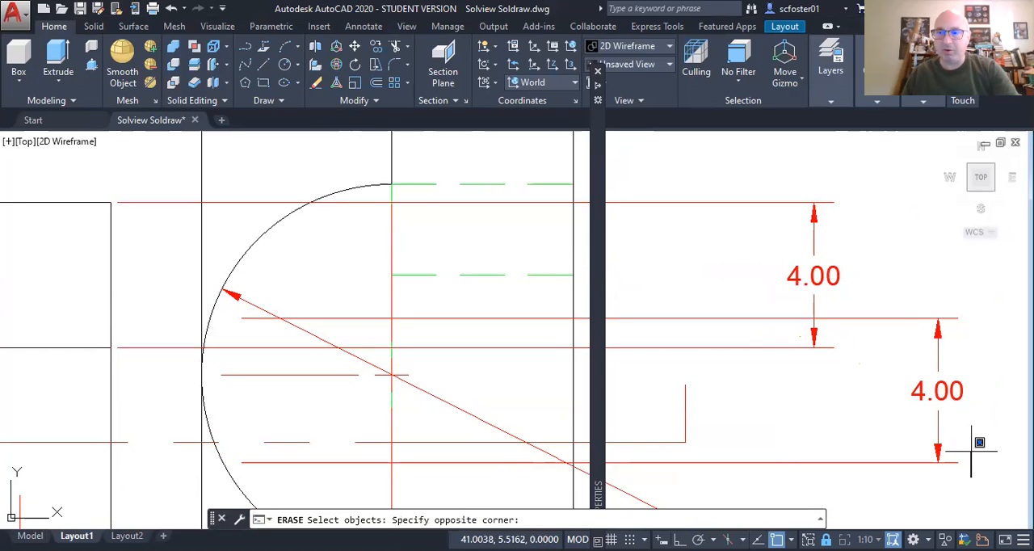
left_click(891, 301)
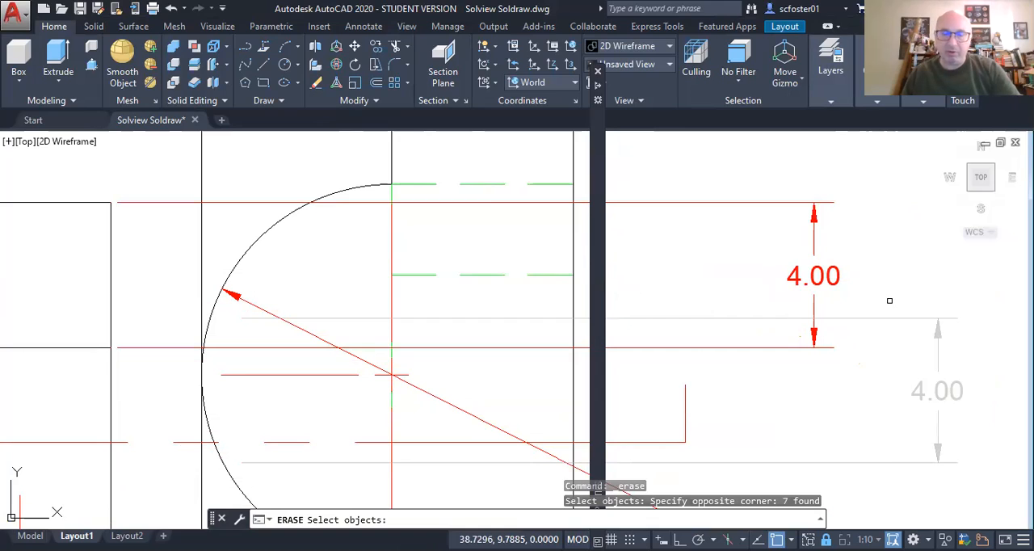
left_click(922, 303, "shift")
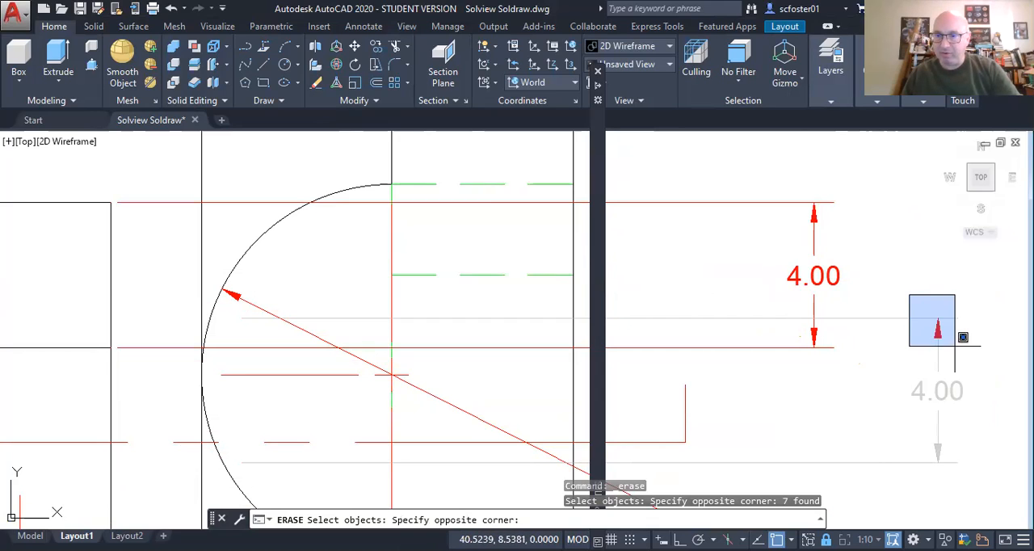
left_click(954, 346, "shift")
key("Return")
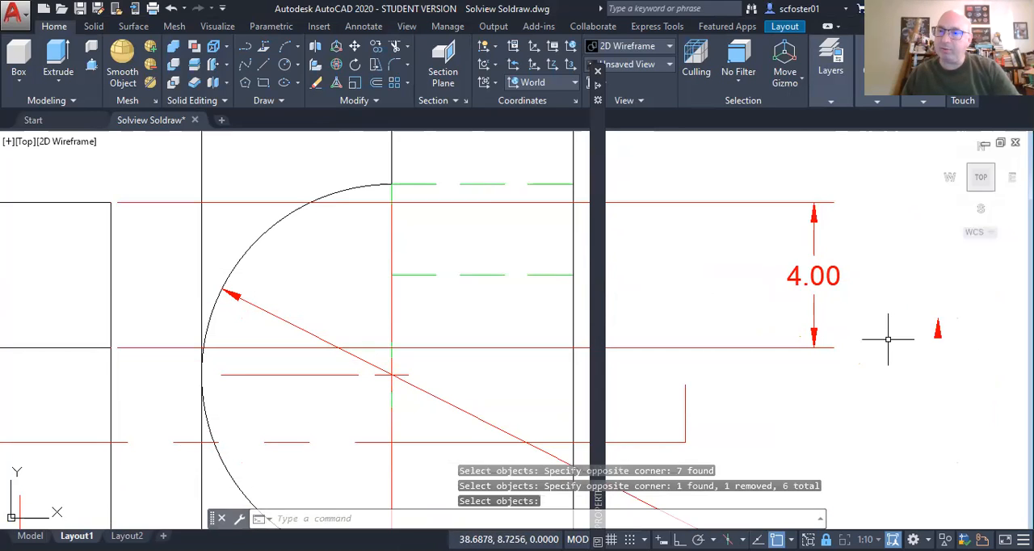
Step: Scale the remaining loose arrowhead by a factor of 1.5 about its tip
left_click(937, 332)
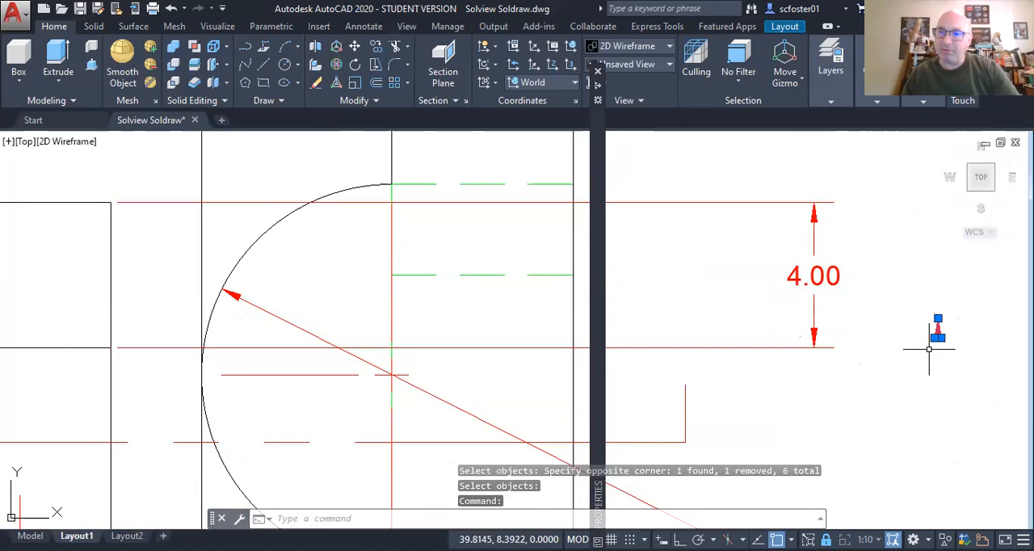
left_click(938, 318)
type("SC")
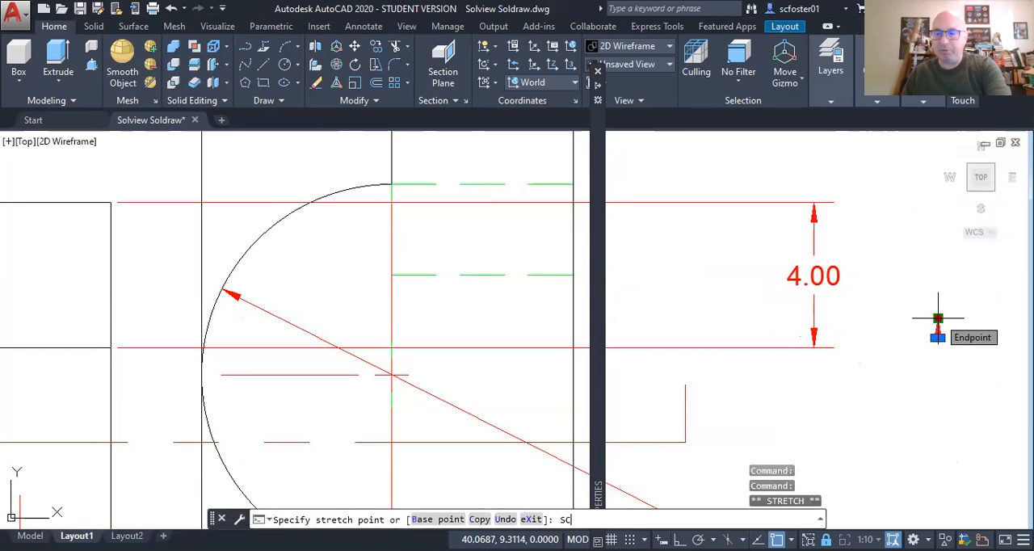
key("Return")
type("1.5")
key("Return")
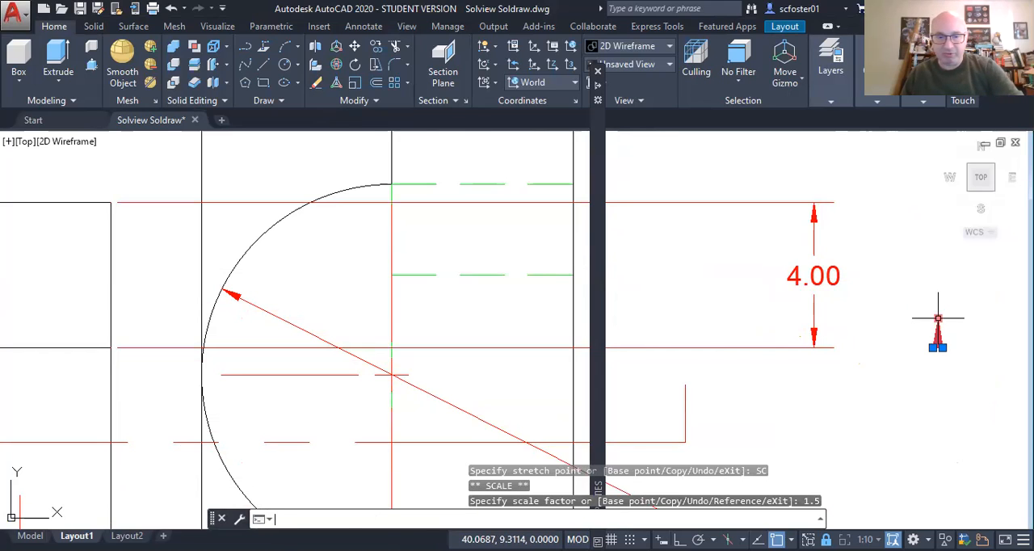
key("Delete")
type("u")
key("Return")
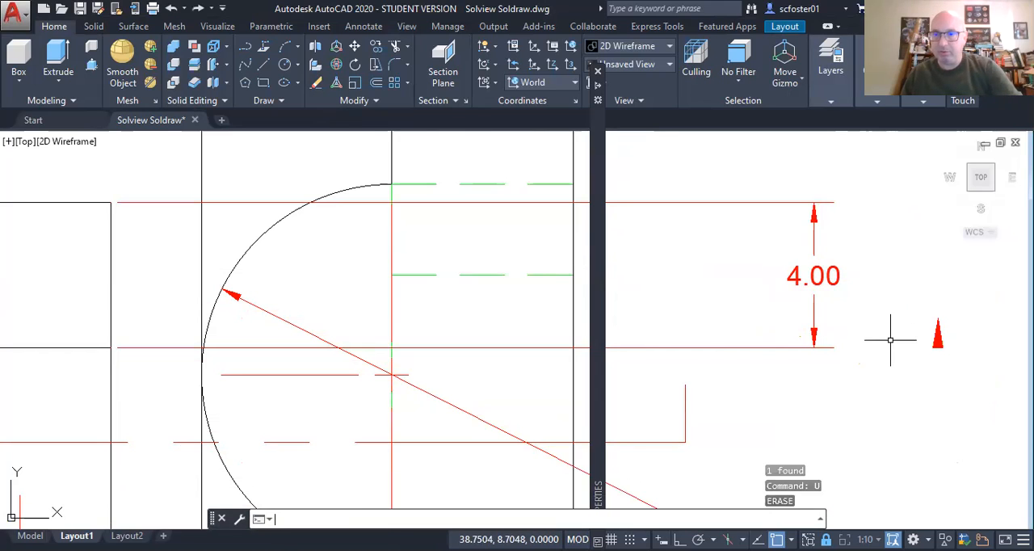
Step: Move the enlarged arrowhead by its tip onto the upper end of the cutting-plane line's right-hand leg
left_click(937, 335)
left_click(938, 318)
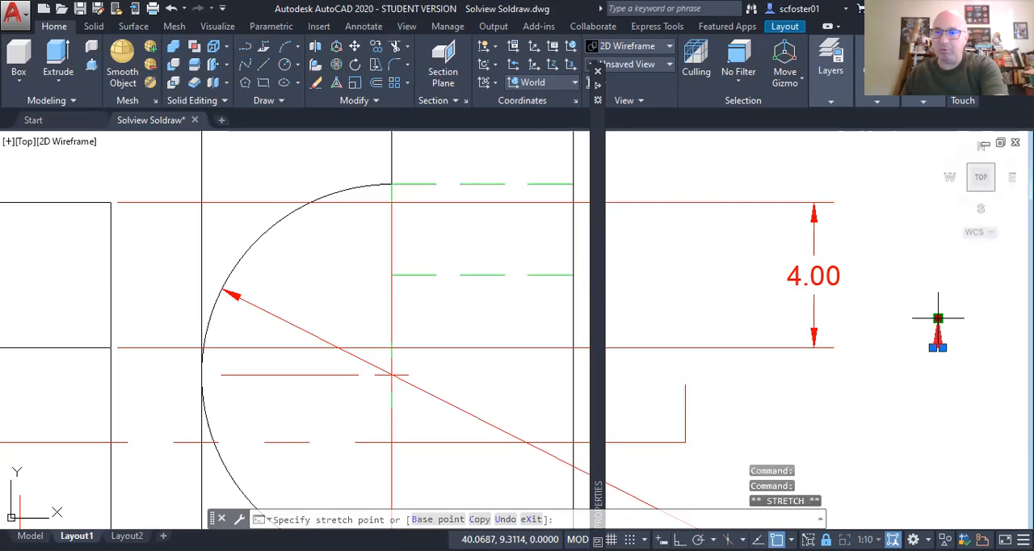
key("space")
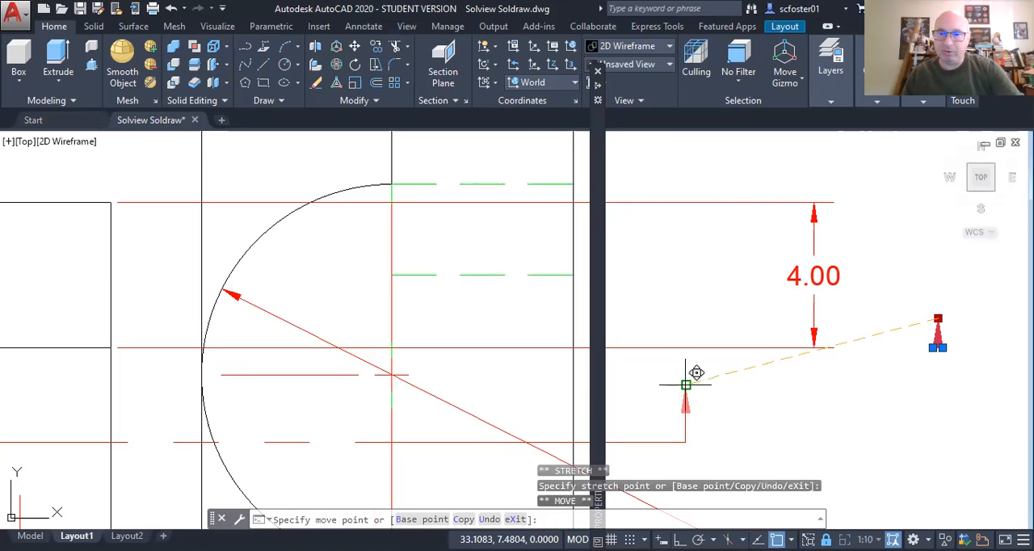
left_click(685, 384)
Step: Mirror the arrowhead about a vertical axis through the cutting-plane line's midpoint, keeping the original, and close the Properties palette
scroll(561, 389, "down", 4)
middle_click_drag(353, 397, 376, 395)
type("mi")
key("space")
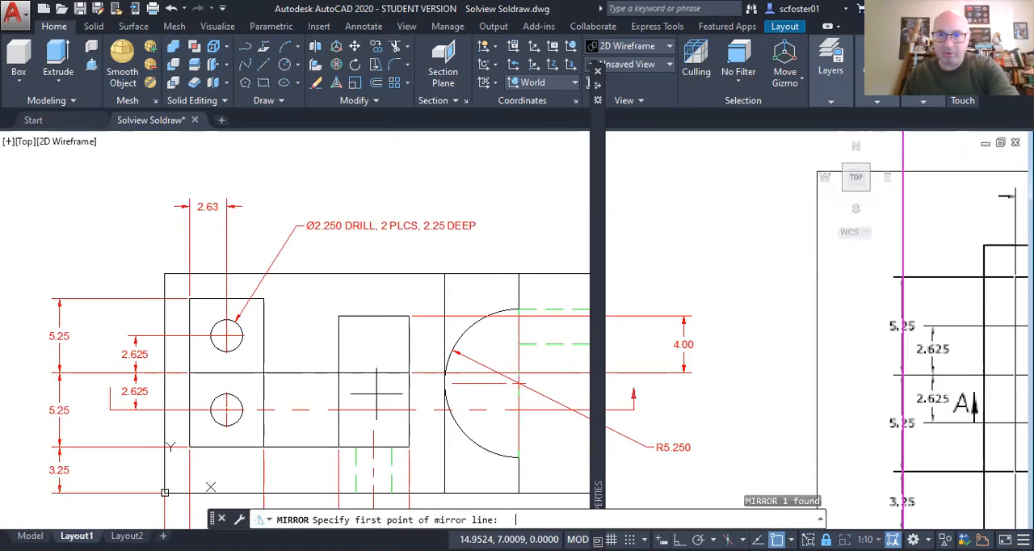
left_click(373, 374)
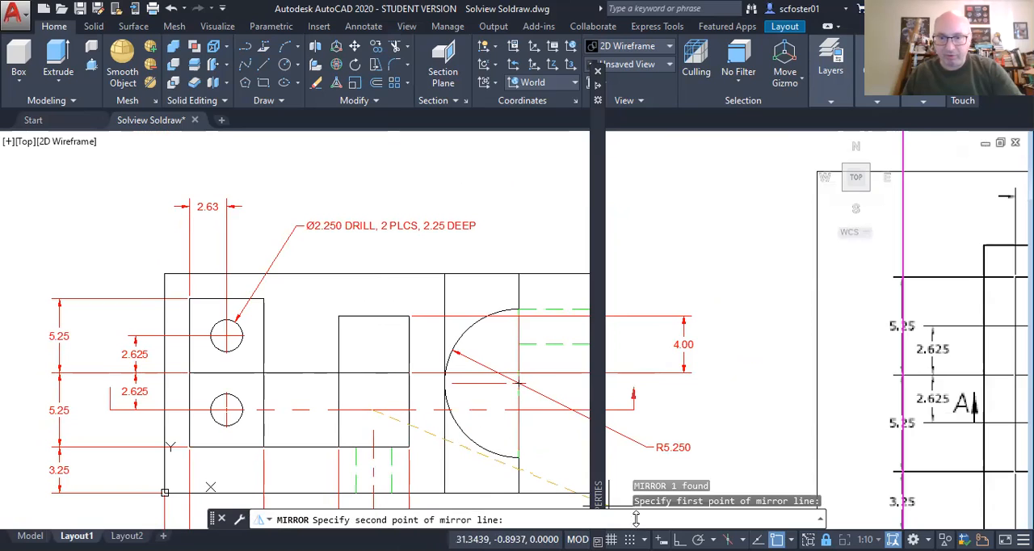
key("F8")
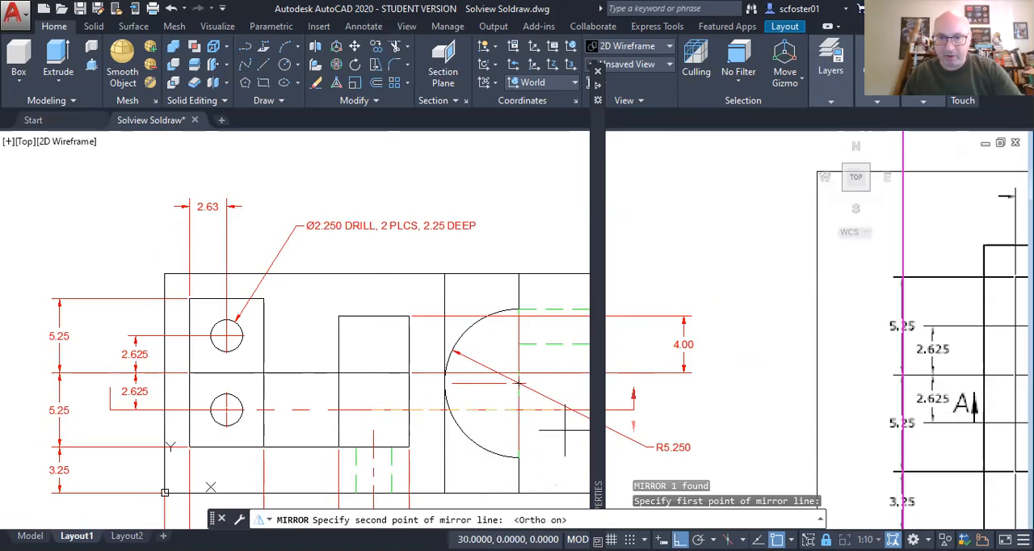
left_click(360, 302)
key("Return")
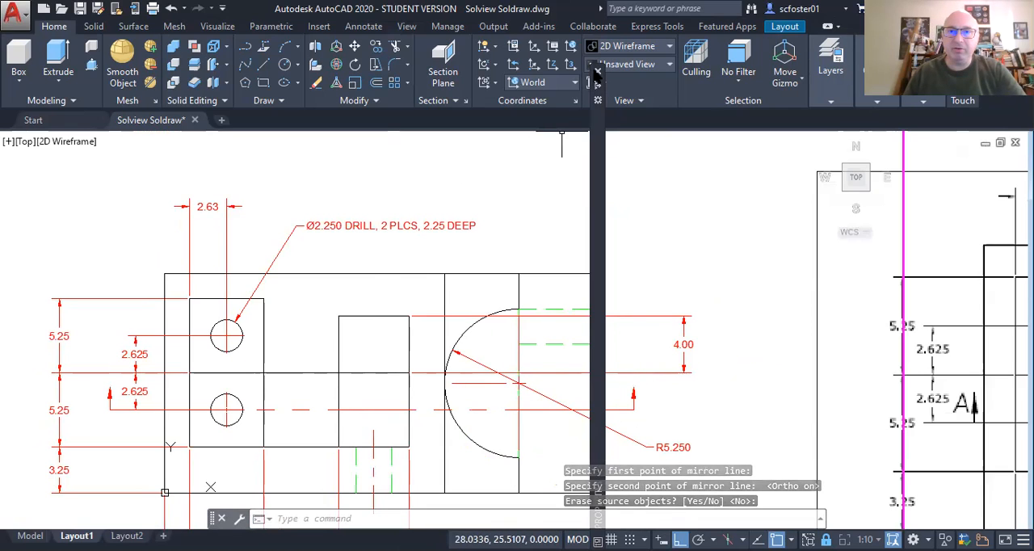
left_click(600, 73)
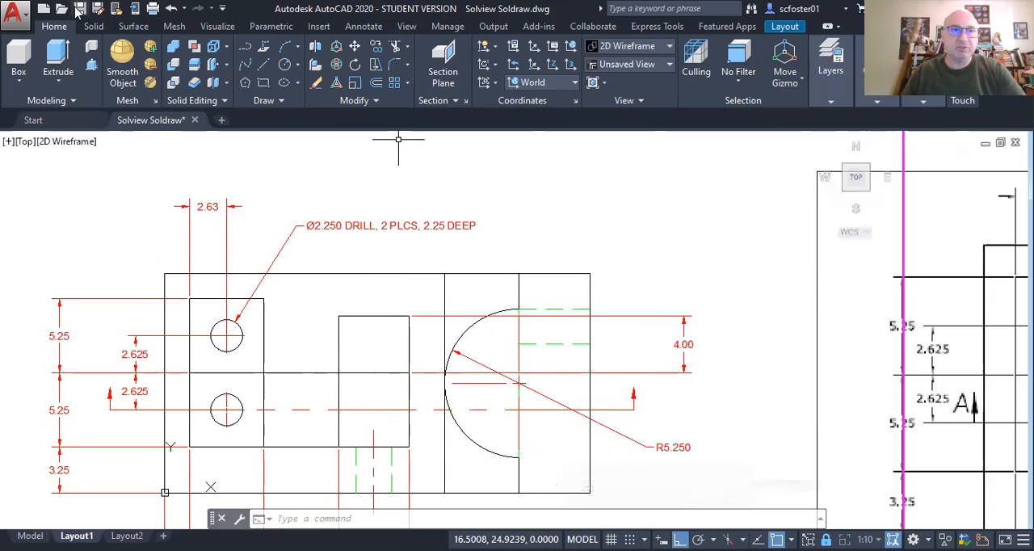
Step: Return to paper space and erase the reference image overlapping the isometric view
scroll(451, 170, "down", 5)
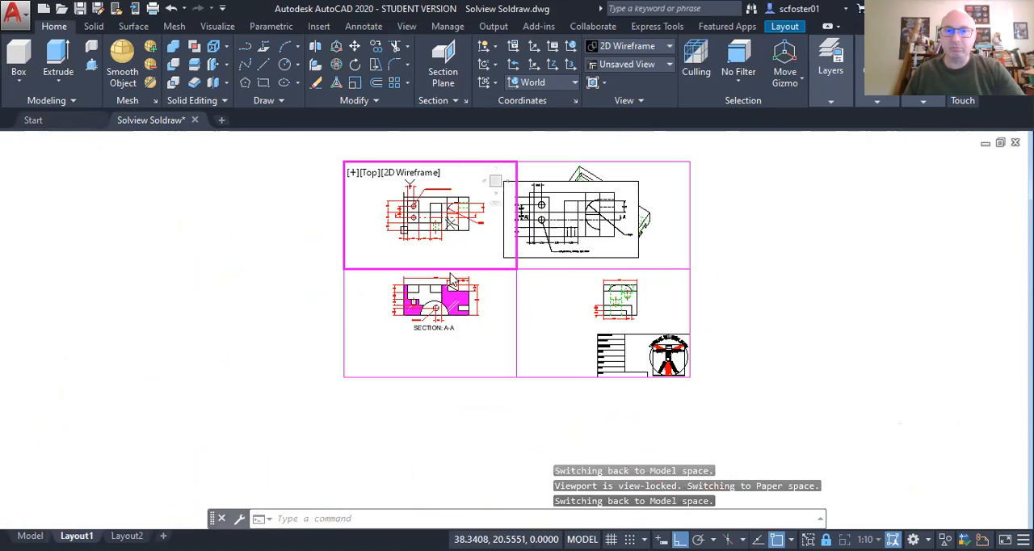
double_click(304, 273)
left_click(535, 258)
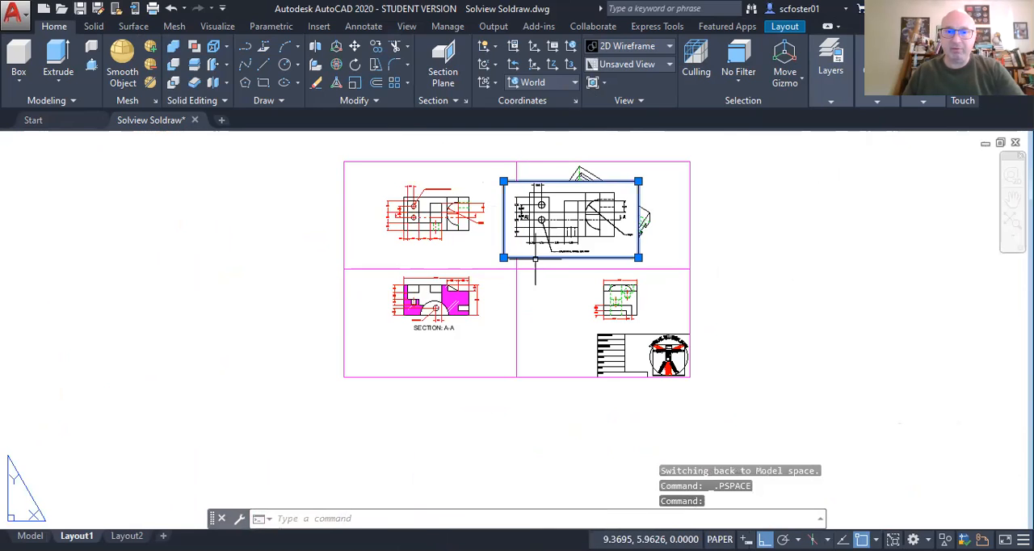
key("Delete")
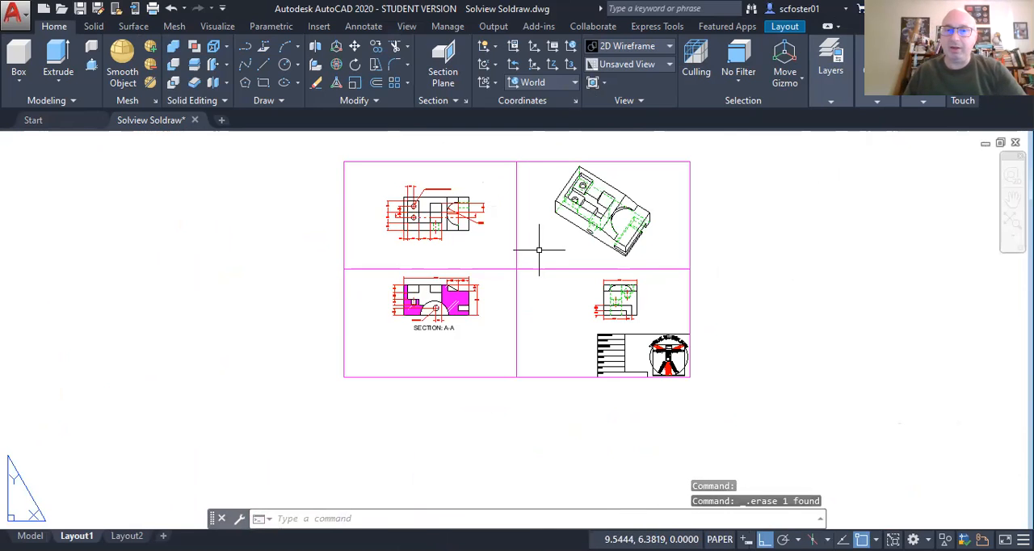
Step: Turn off the VPORTS layer to hide the viewport borders
left_click(824, 81)
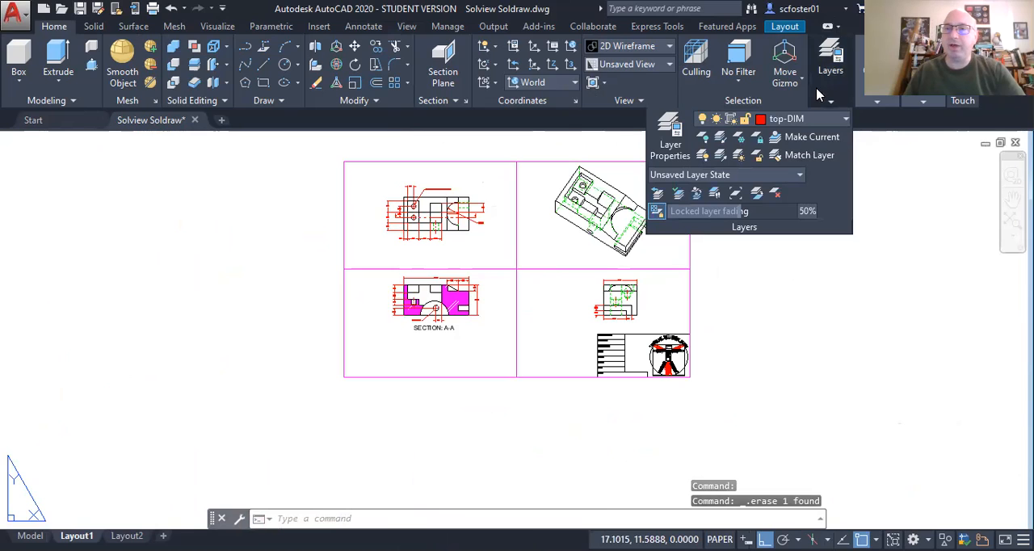
left_click(813, 119)
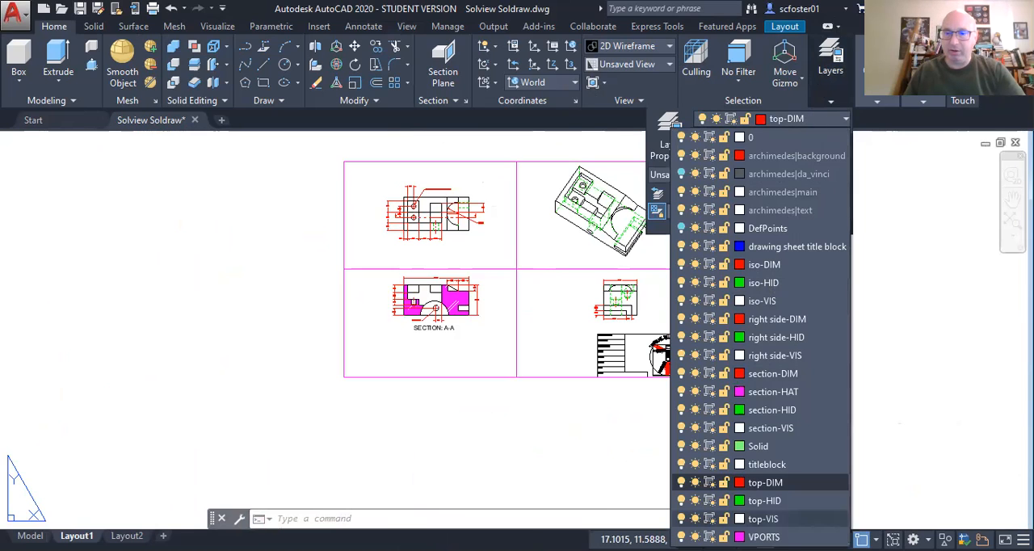
left_click(681, 536)
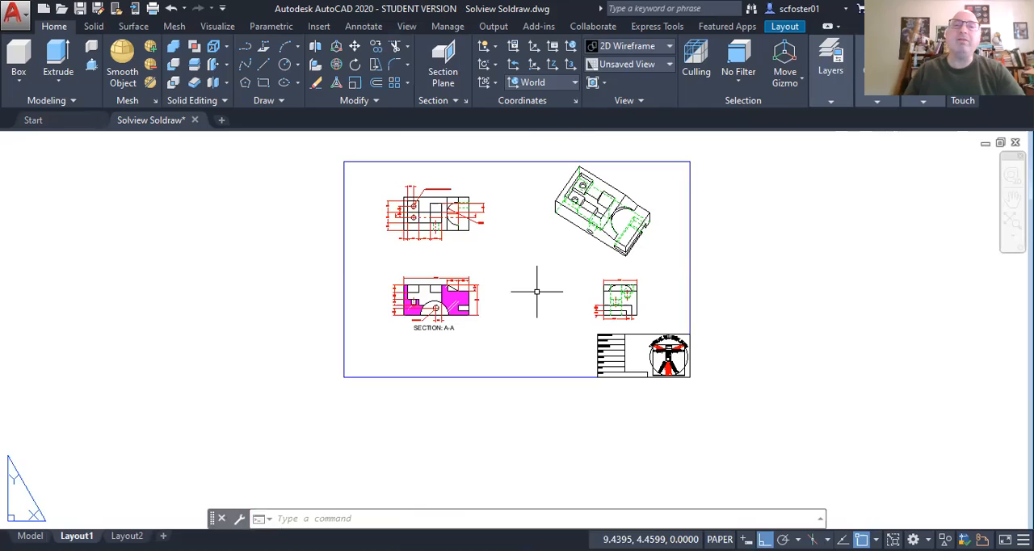
scroll(428, 230, "up", 4)
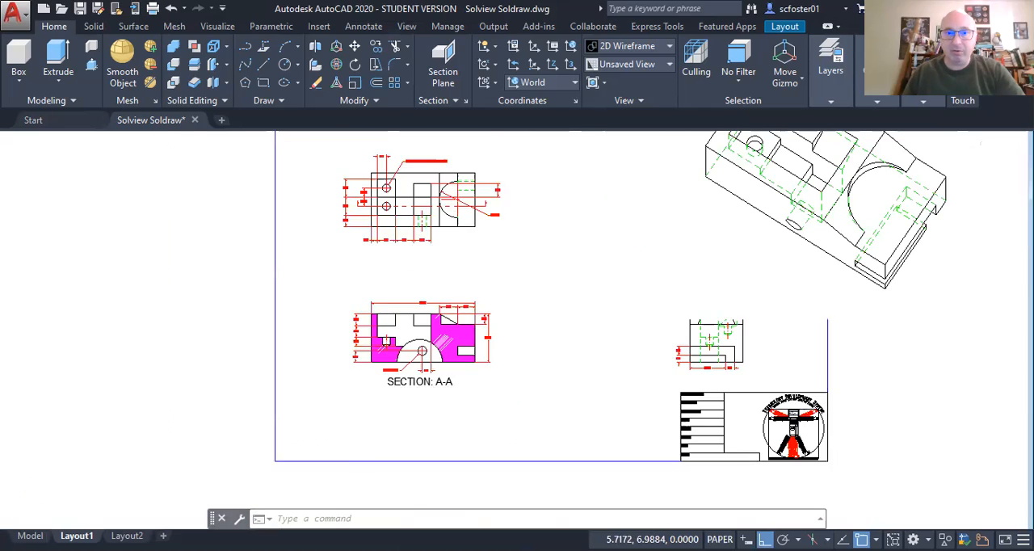
scroll(420, 242, "up", 2)
scroll(419, 243, "down", 6)
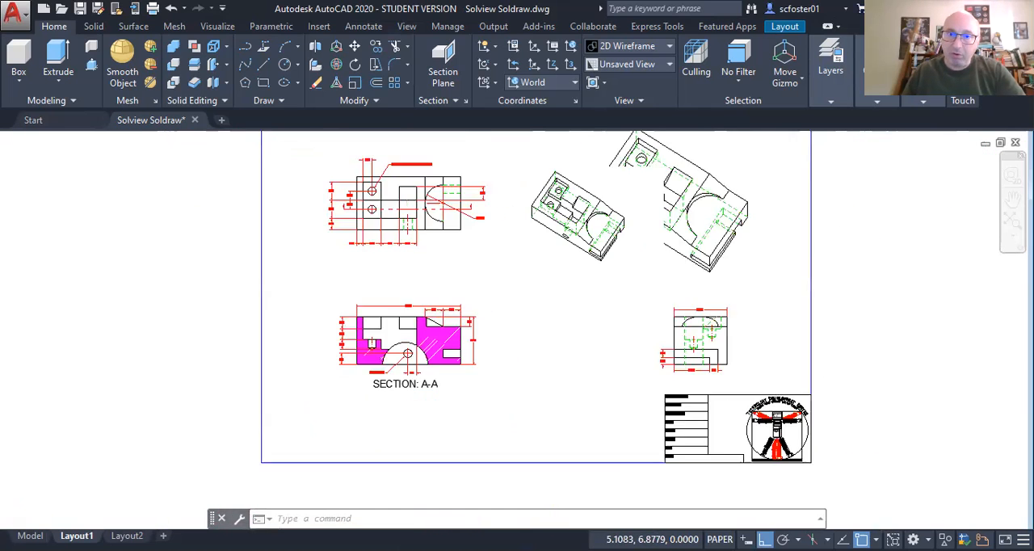
scroll(420, 242, "up", 1)
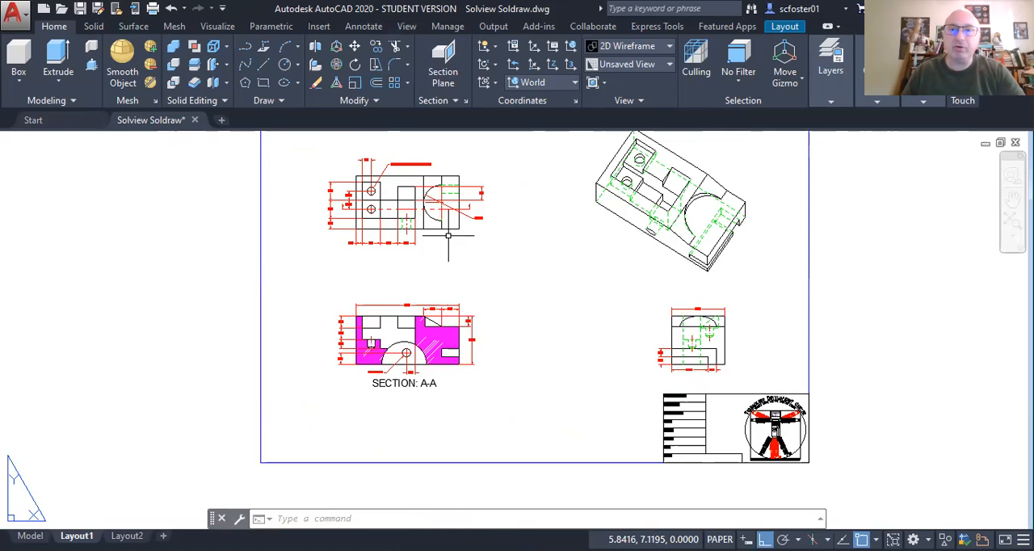
Step: Activate the isometric viewport and turn off its hidden-line layer iso-HID by picking a green dashed line
scroll(714, 190, "up", 4)
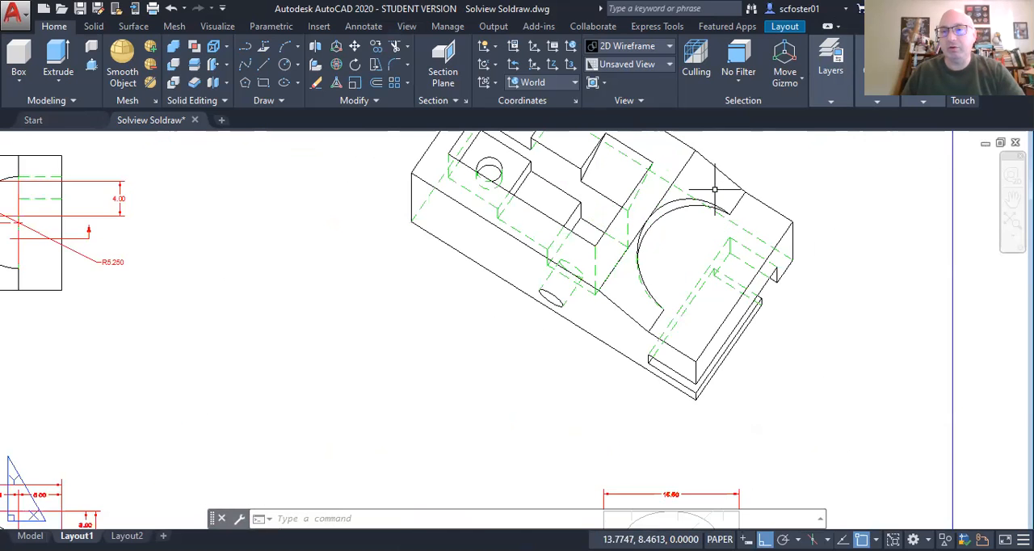
middle_click_drag(715, 190, 704, 223)
left_click(684, 262)
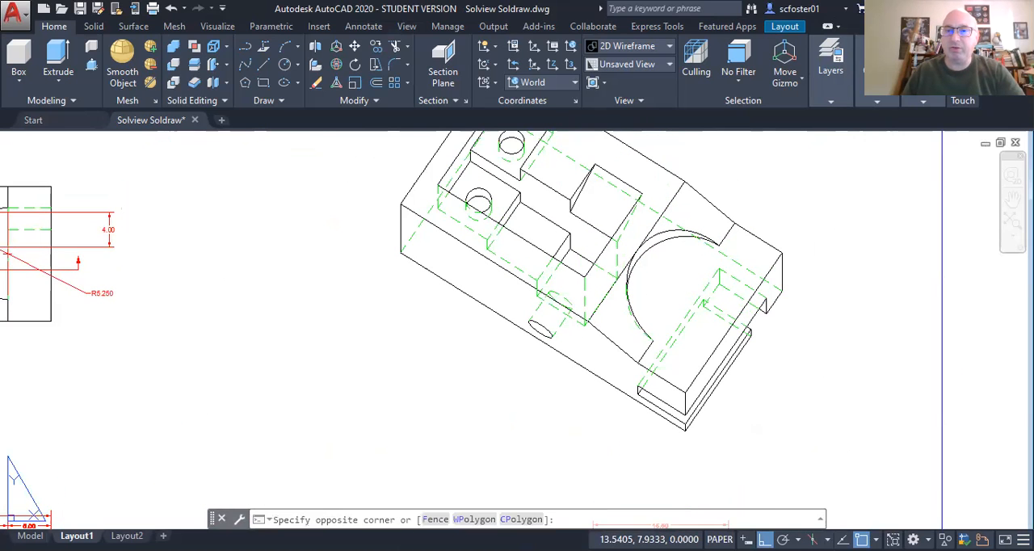
double_click(683, 263)
mouse_move(821, 87)
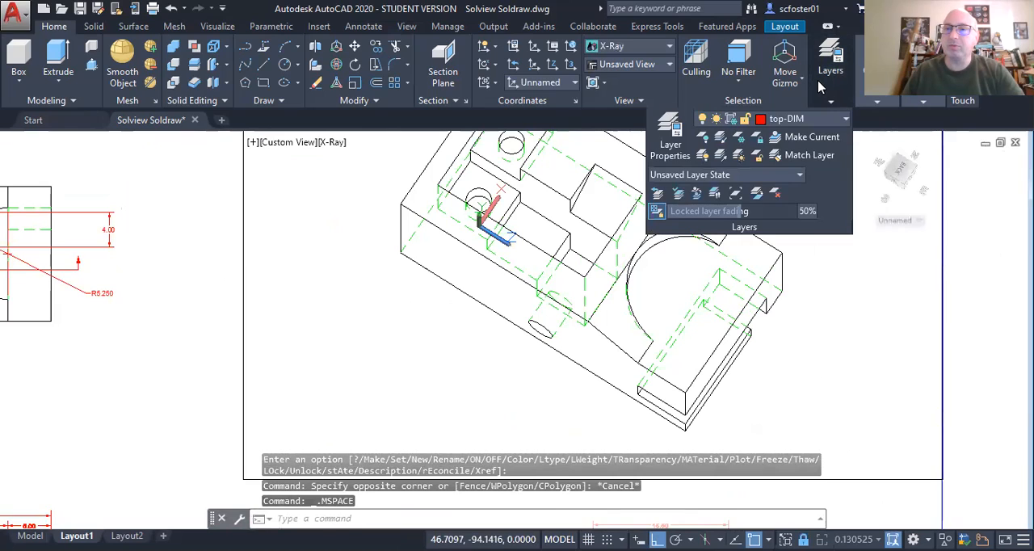
left_click(705, 138)
left_click(708, 286)
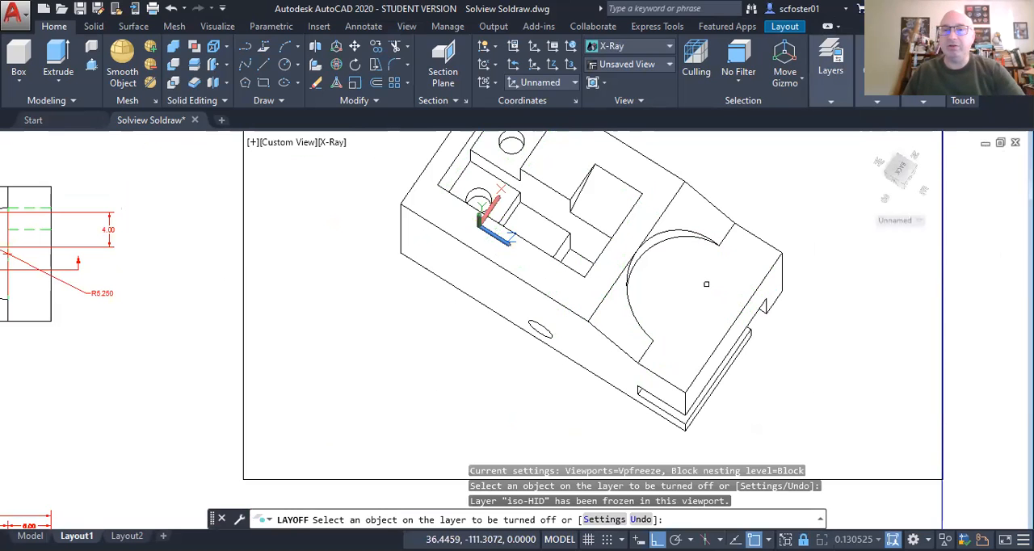
key("Return")
Step: Return to paper space and save the drawing
double_click(970, 321)
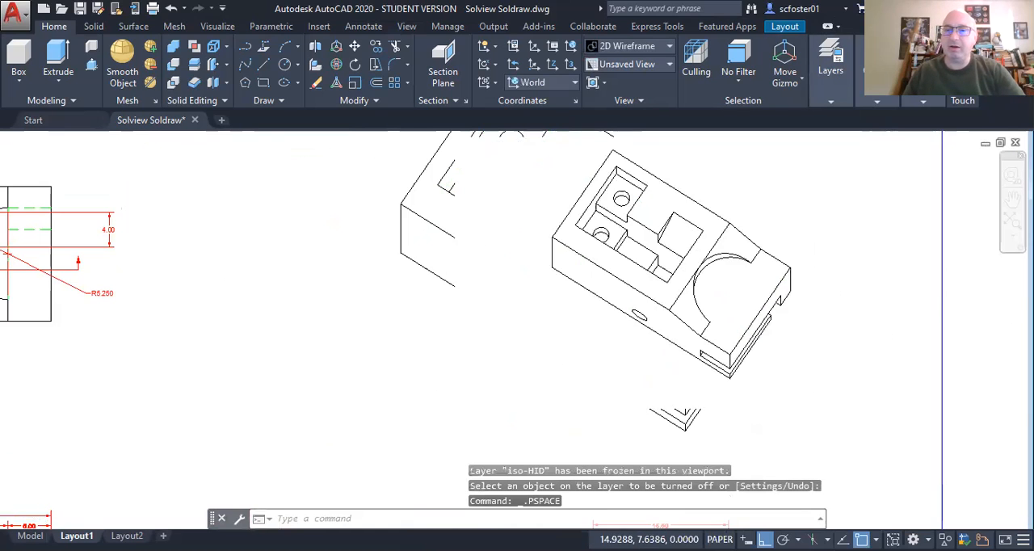
left_click(79, 9)
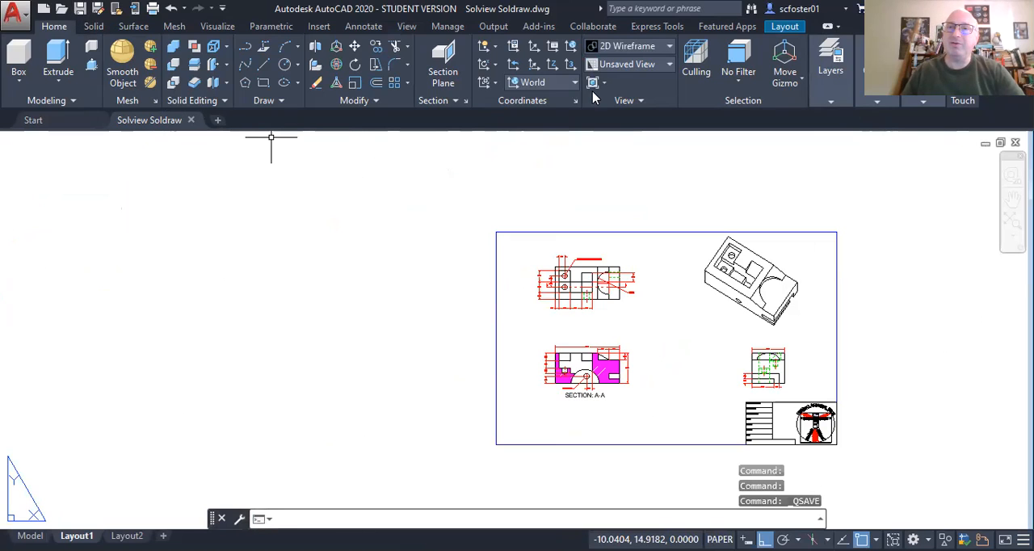